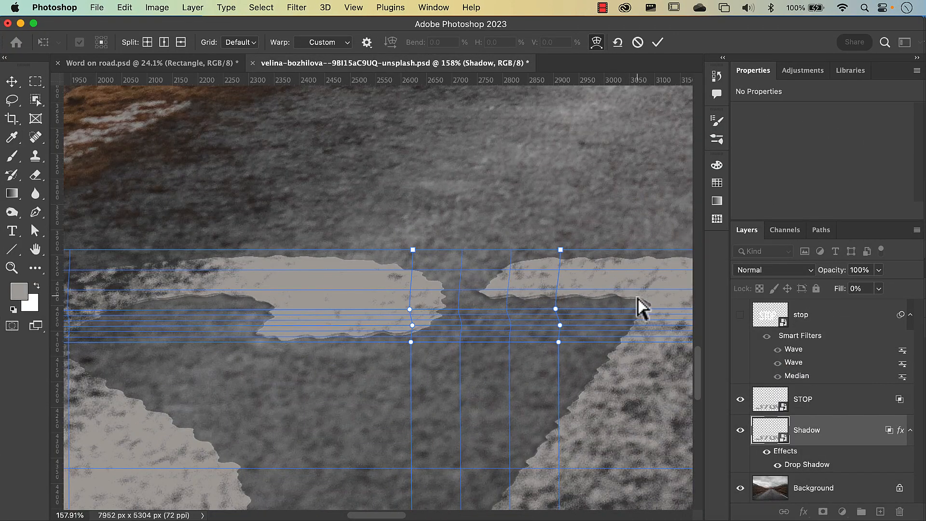
pyautogui.scroll(-5, 449, 424)
pyautogui.hscroll(-15, 422, 399)
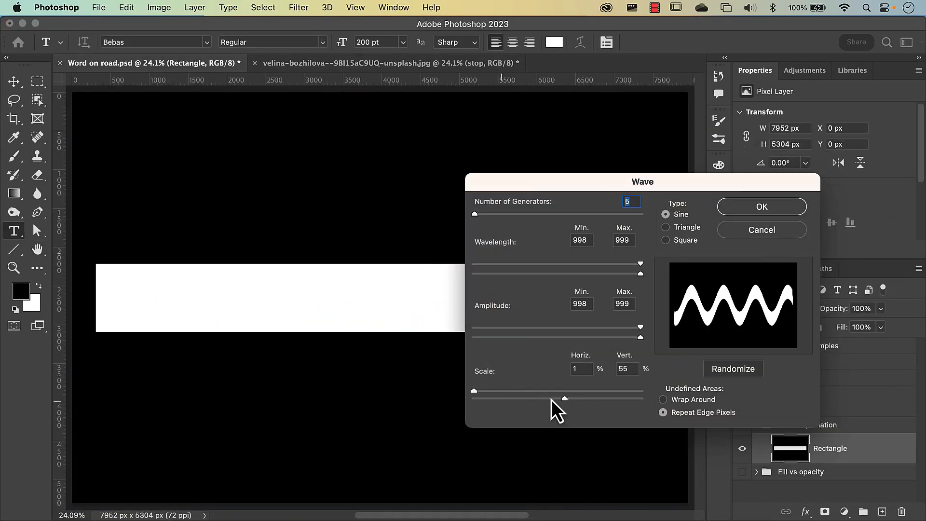
# Increase the vertical scale of the Wave distortion on the white rectangle.
pyautogui.moveTo(565, 400); pyautogui.dragTo(656, 404)
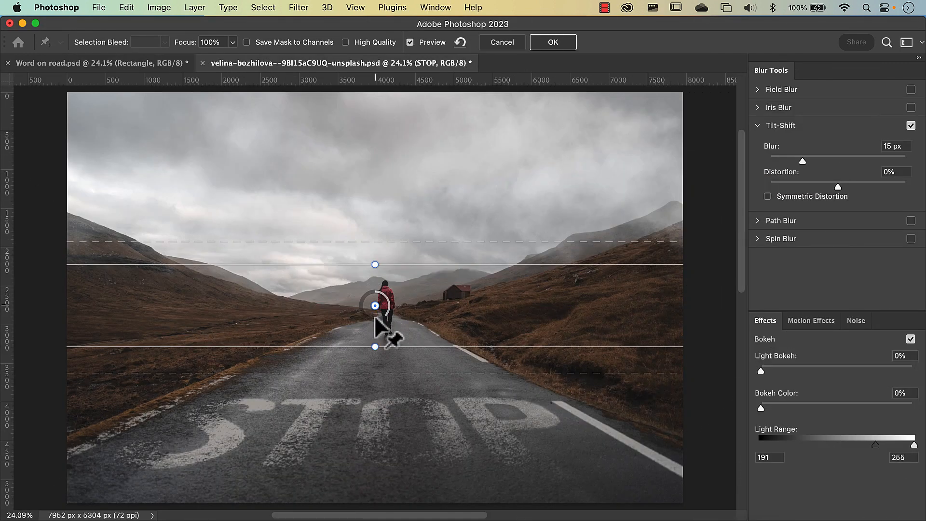
# Move the tilt-shift blur's focus area down to the foreground of the road below the STOP text.
pyautogui.moveTo(375, 304); pyautogui.dragTo(371, 478)
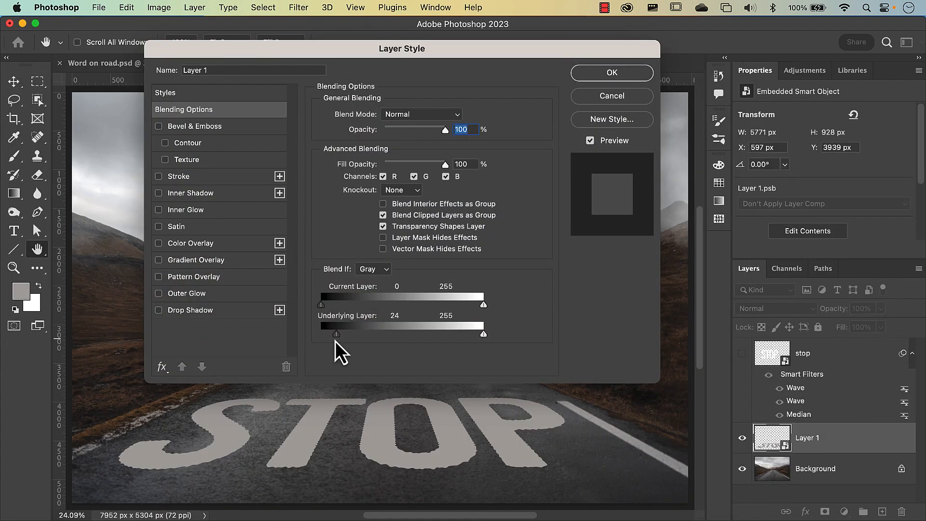
# Raise the Blend If black point of the underlying layer so more dark asphalt shows through the STOP text.
pyautogui.moveTo(335, 341); pyautogui.dragTo(369, 343)
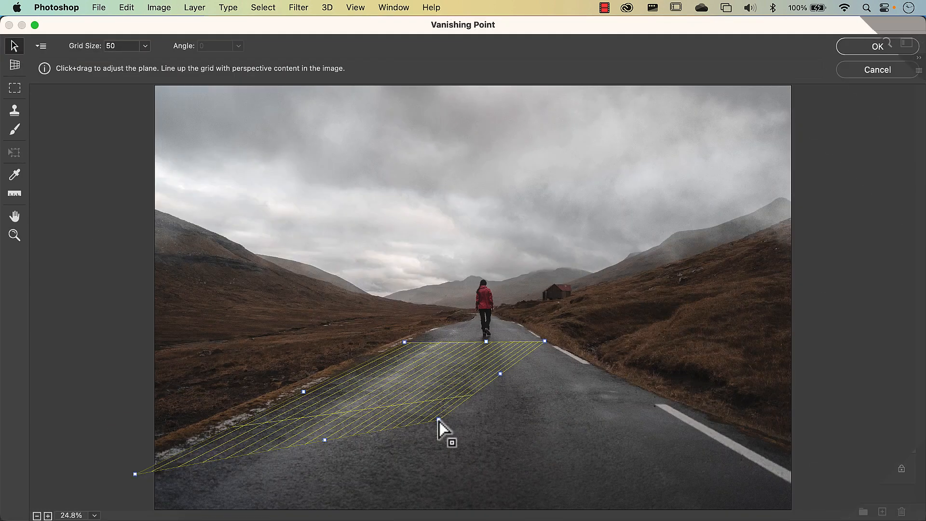
# Fit the Vanishing Point plane to the road, paste the STOP text and position it in perspective.
pyautogui.moveTo(439, 421); pyautogui.dragTo(771, 475)
pyautogui.press('super+v')
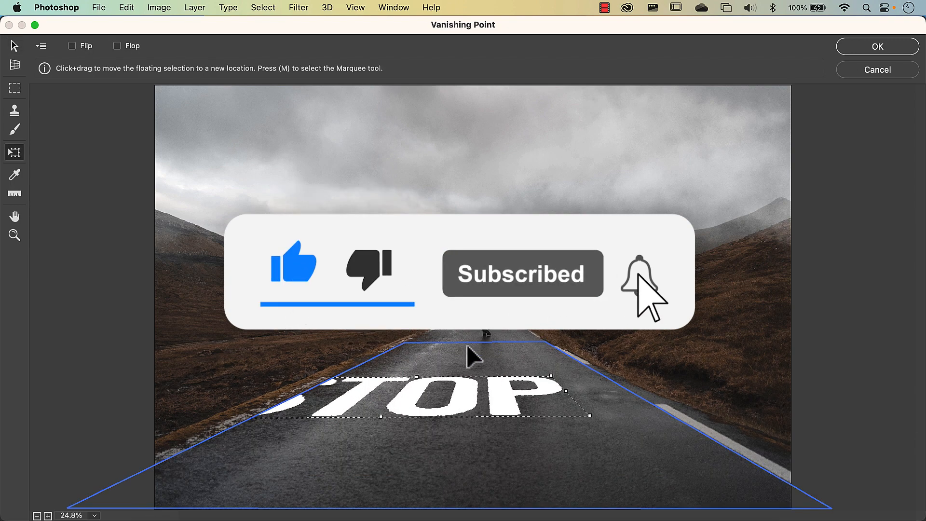
pyautogui.moveTo(475, 386); pyautogui.dragTo(585, 440)
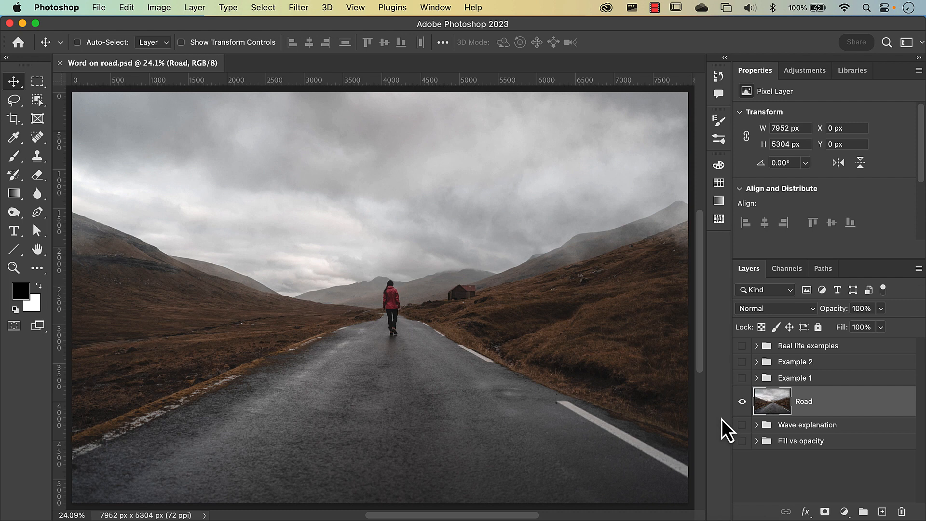
# Show the Example 1 and Real life examples groups and examine the edges and texture of the painted road lettering.
pyautogui.click(742, 378)
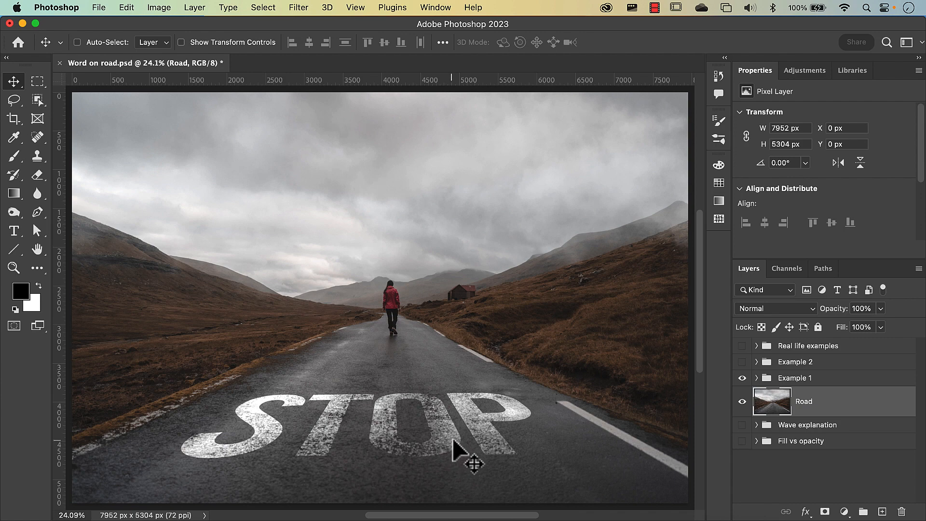
pyautogui.click(743, 347)
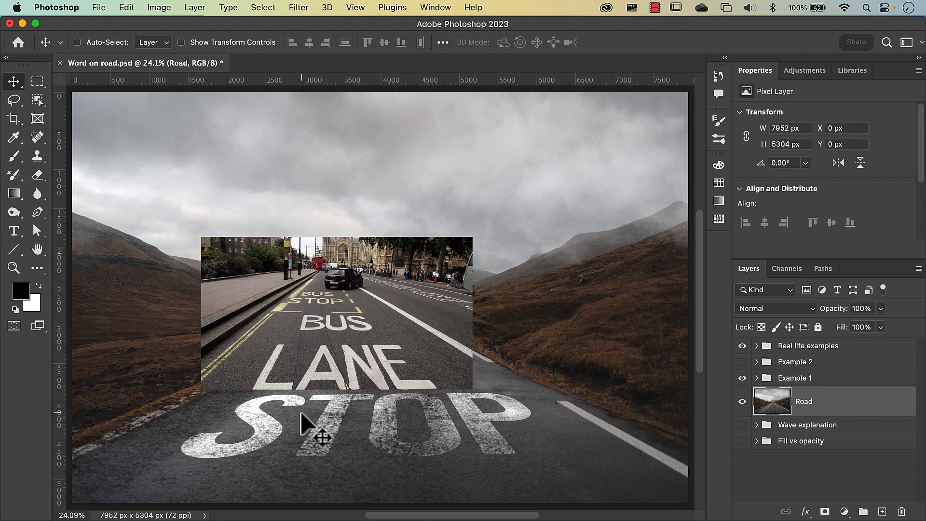
pyautogui.scroll(10, 302, 414)
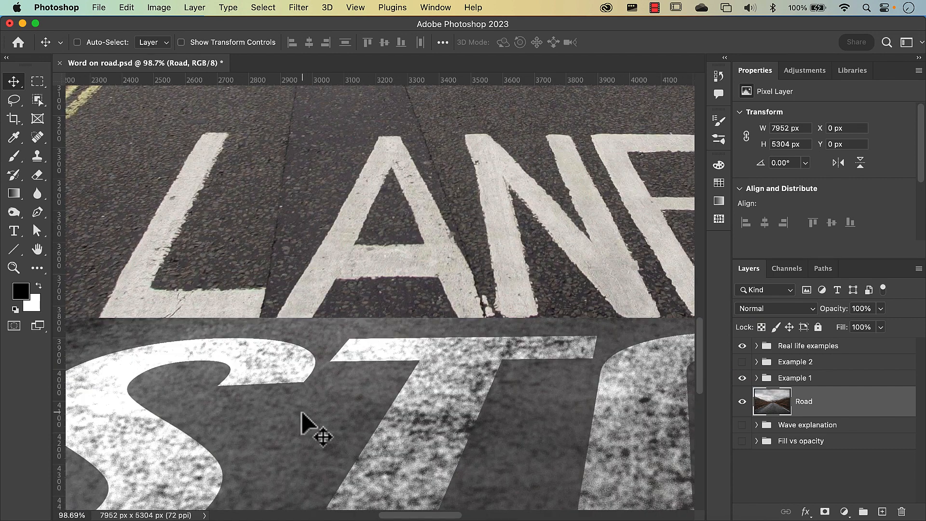
pyautogui.moveTo(248, 344); pyautogui.dragTo(341, 362)
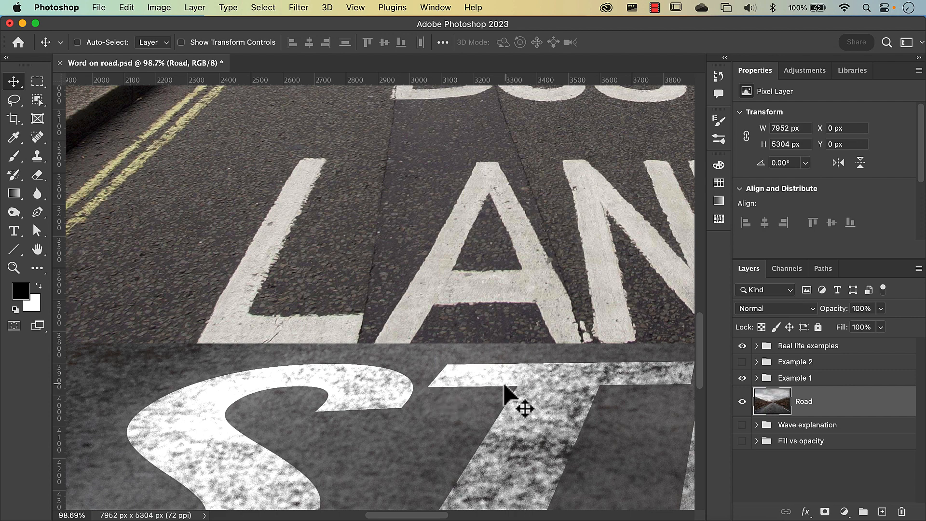
pyautogui.scroll(5, 265, 314)
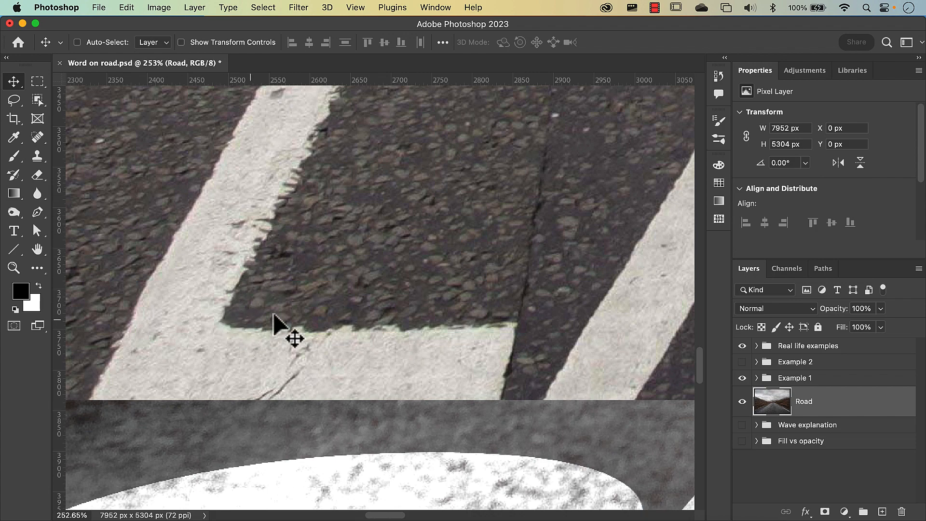
pyautogui.moveTo(512, 307); pyautogui.dragTo(268, 323)
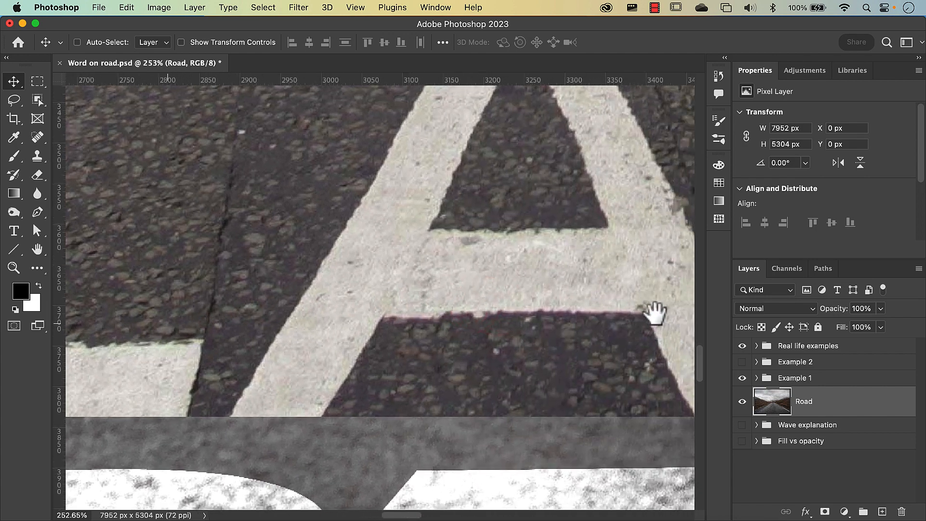
pyautogui.moveTo(653, 312); pyautogui.dragTo(322, 333)
pyautogui.moveTo(480, 228); pyautogui.dragTo(492, 428)
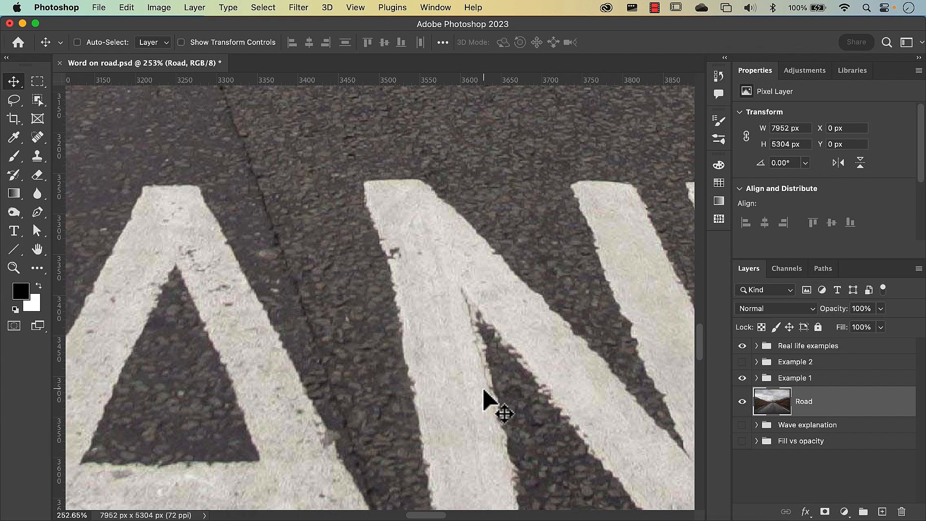
pyautogui.press('space')
pyautogui.moveTo(484, 401); pyautogui.dragTo(473, 285)
pyautogui.moveTo(492, 439); pyautogui.dragTo(473, 190)
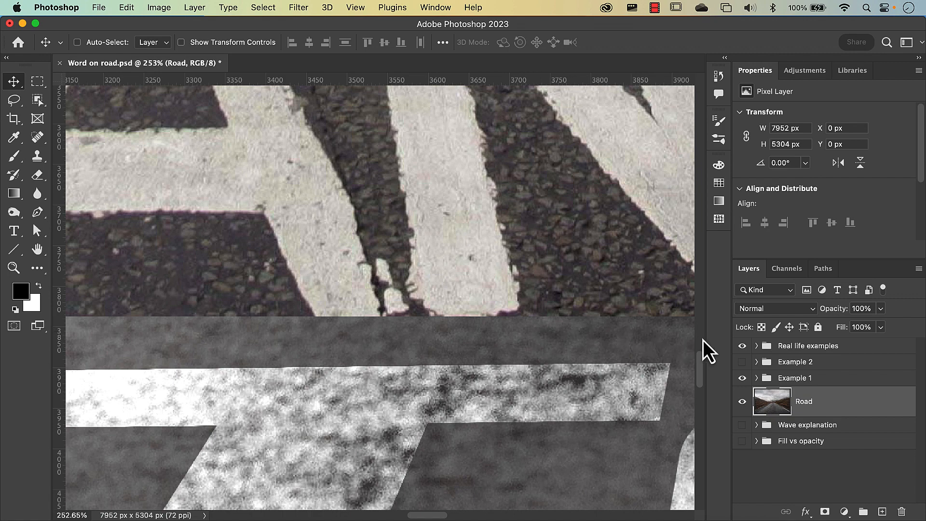
# Hide the Real life examples group and examine the STOP text beside the road's painted edge line.
pyautogui.click(742, 346)
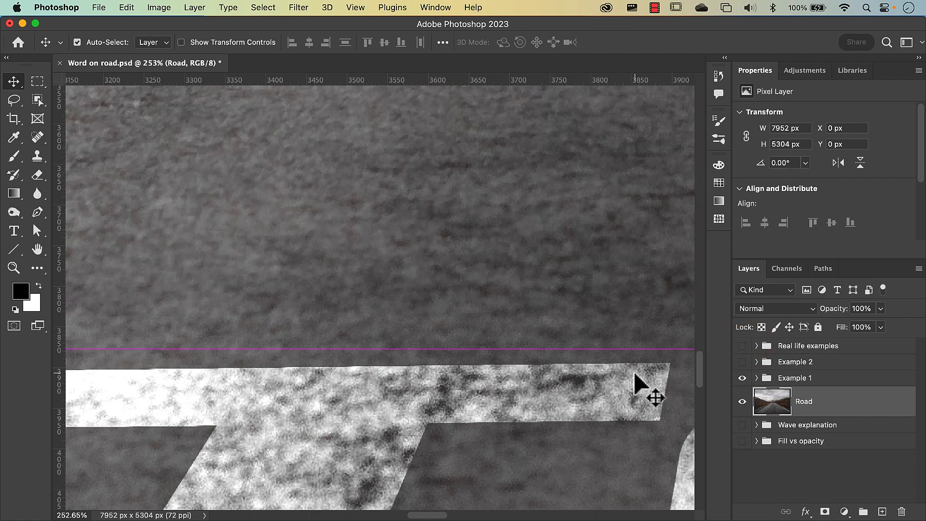
pyautogui.press('super+0')
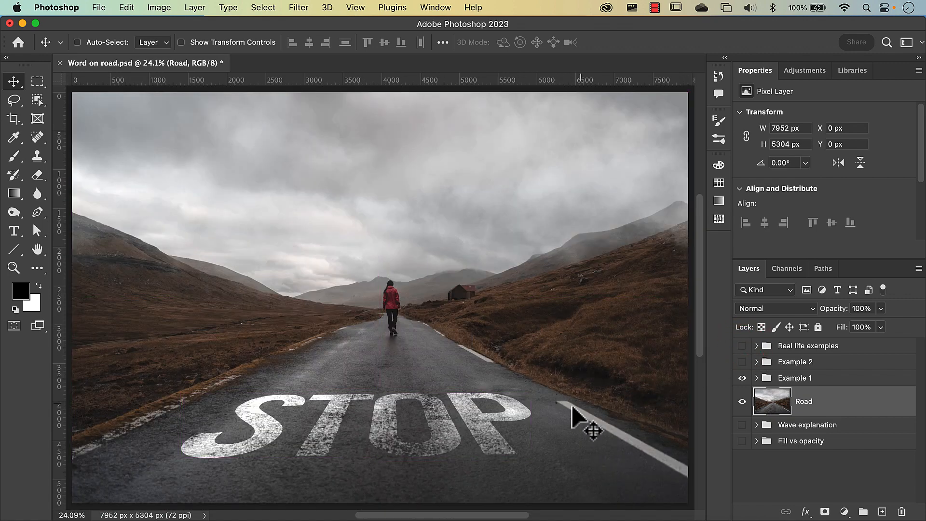
pyautogui.scroll(5, 571, 410)
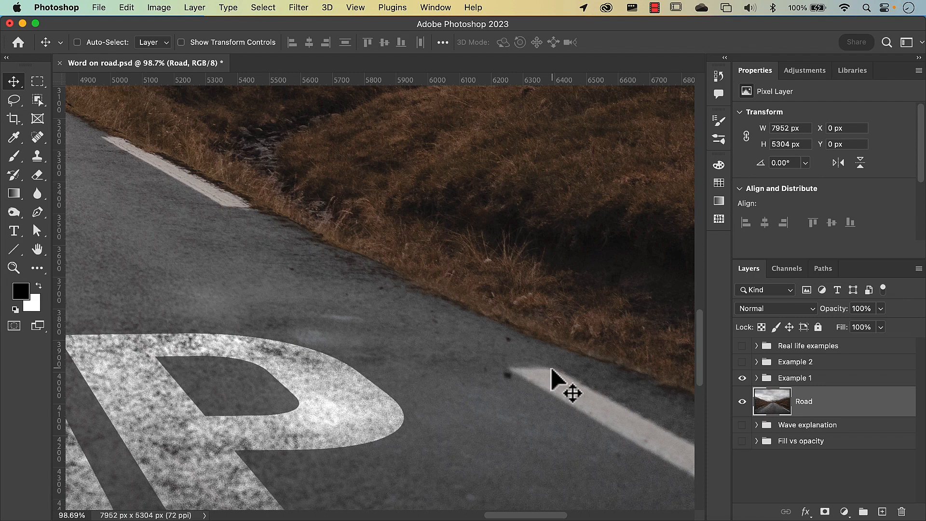
pyautogui.press('super+0')
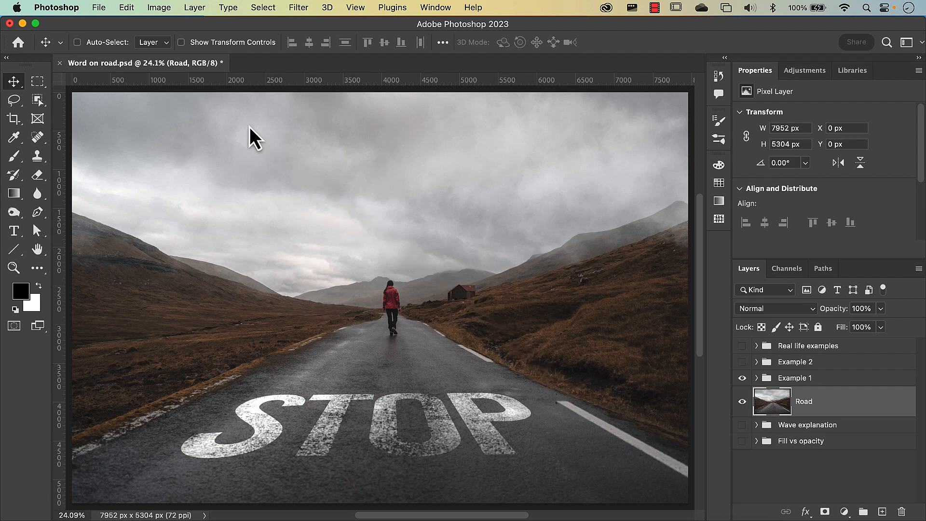
# Open the Unsplash road photo, a JPEG, from the Images folder.
pyautogui.click(101, 10)
pyautogui.click(102, 35)
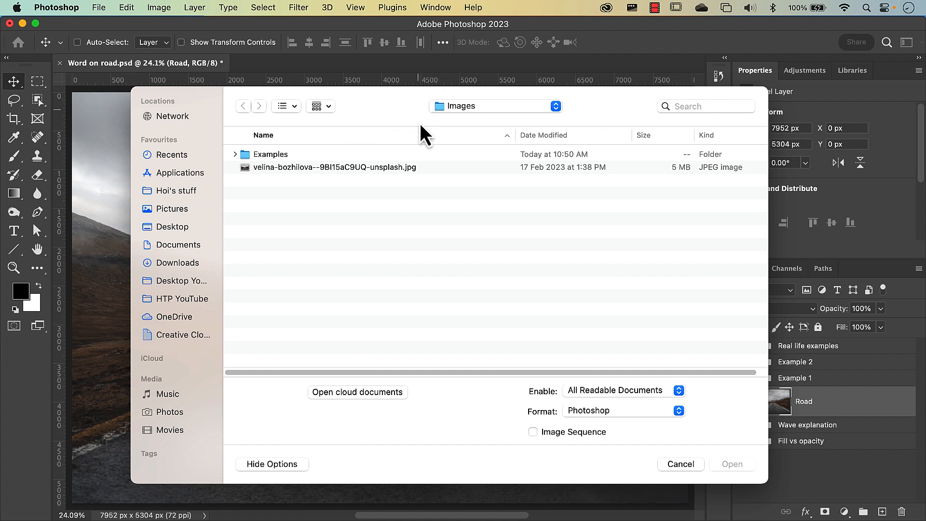
pyautogui.click(359, 167)
pyautogui.click(732, 464)
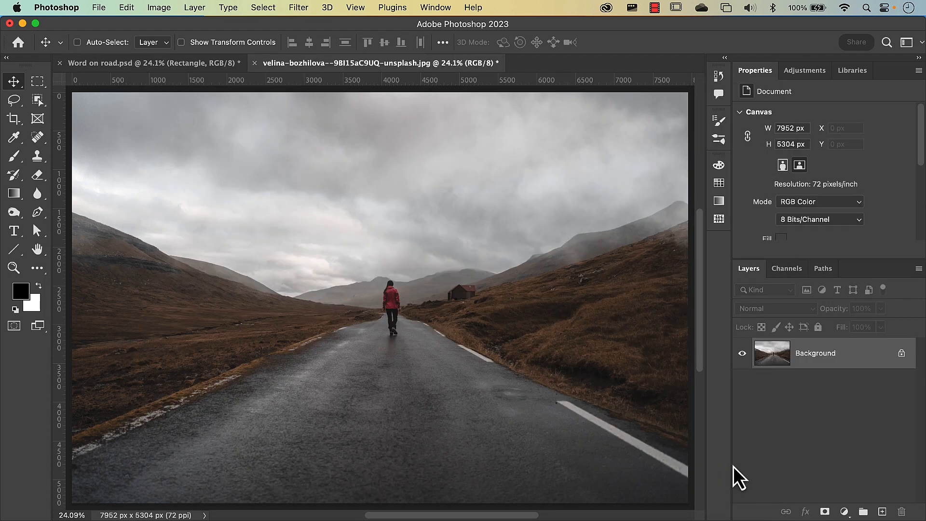
# Add the text STOP in 200 pt Bebas near the road's left edge.
pyautogui.click(14, 233)
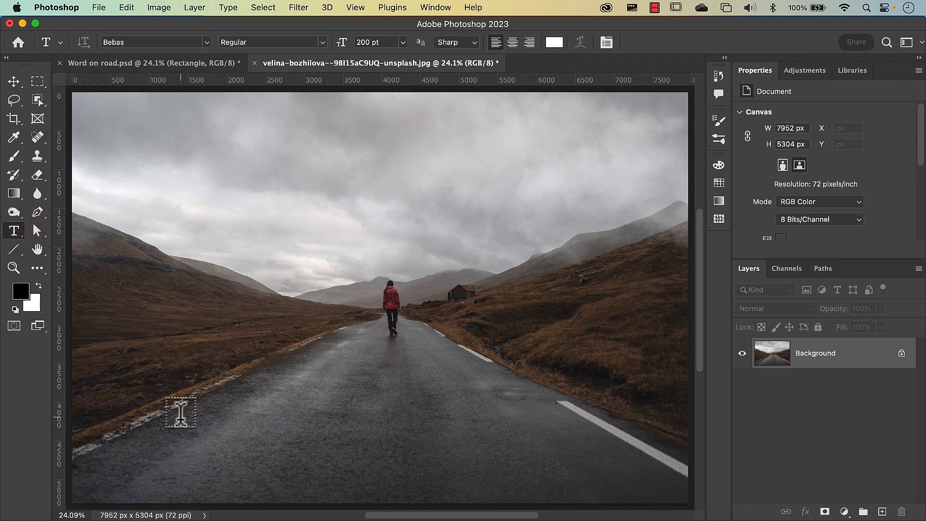
pyautogui.click(181, 412)
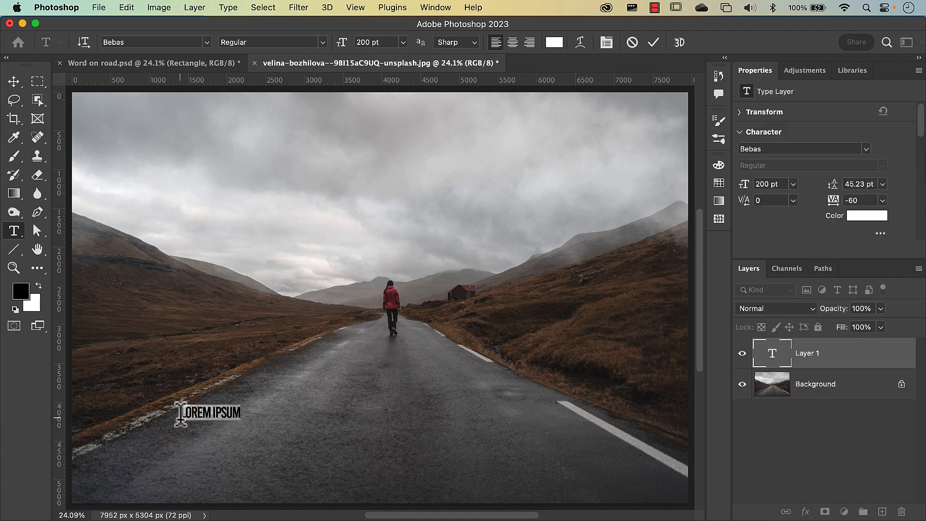
pyautogui.write('STOP')
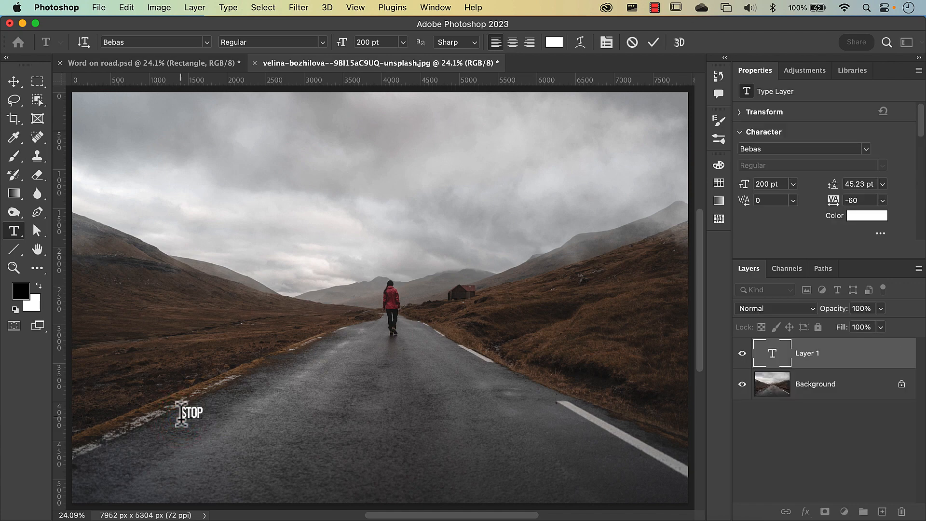
# Set the STOP text's colour to pure white (#ffffff), keeping the Bebas font, and commit the text.
pyautogui.moveTo(181, 413); pyautogui.dragTo(214, 425)
pyautogui.click(207, 43)
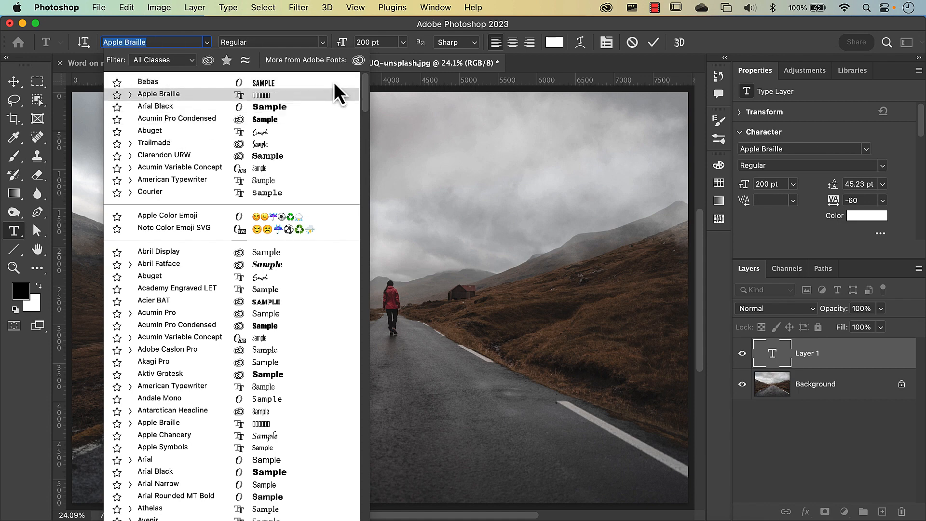
pyautogui.click(556, 44)
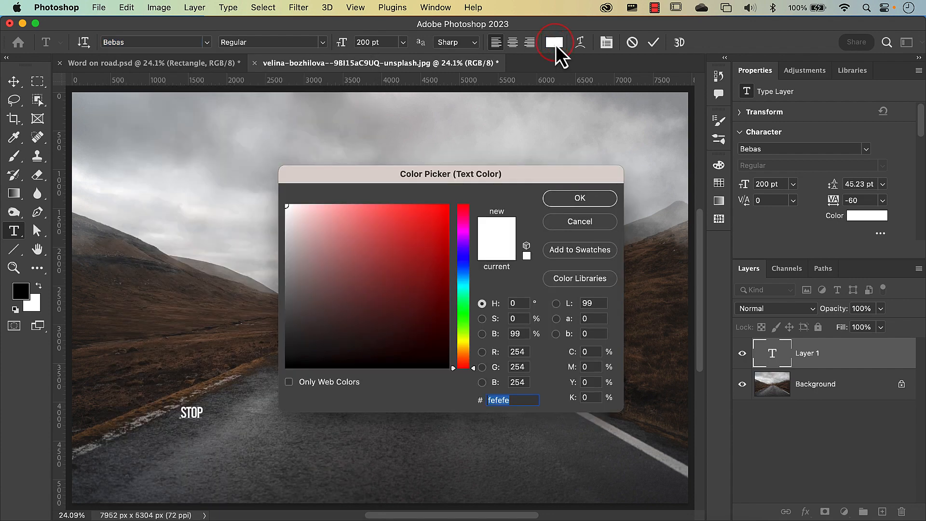
pyautogui.click(294, 210)
pyautogui.moveTo(280, 207); pyautogui.dragTo(284, 205)
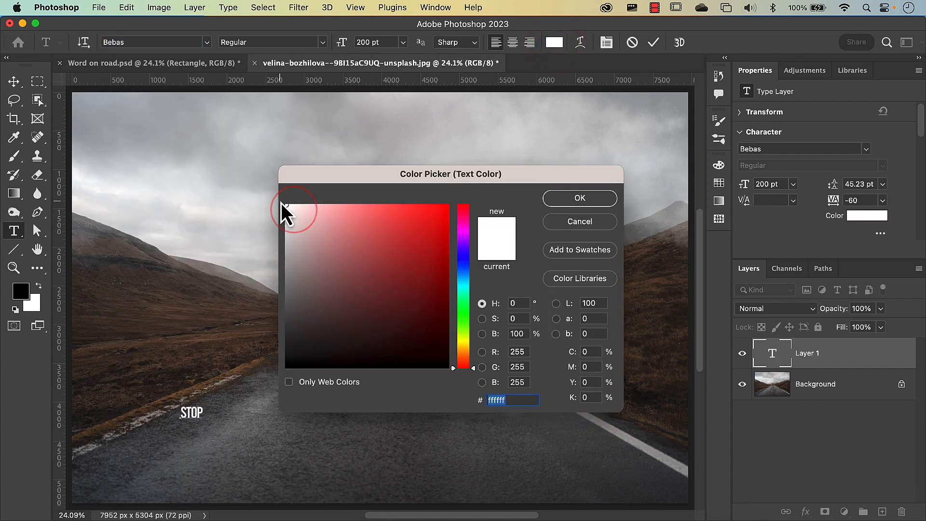
pyautogui.click(579, 200)
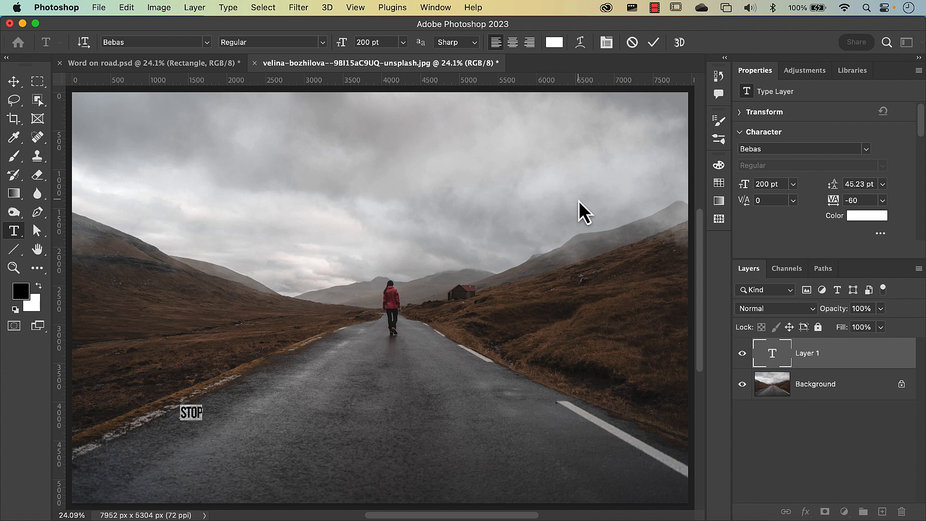
pyautogui.click(653, 43)
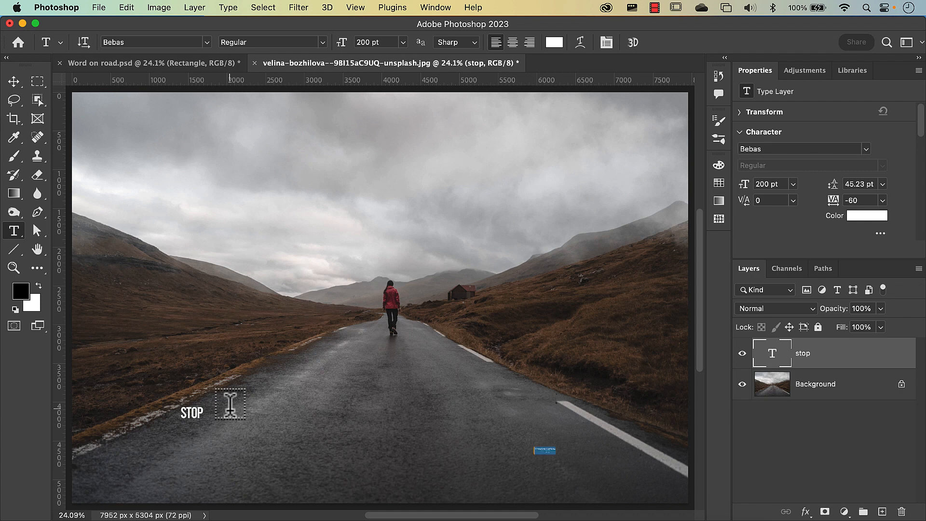
# Scale the STOP text up proportionally to about 1340% so it spans the road.
pyautogui.press('super+t')
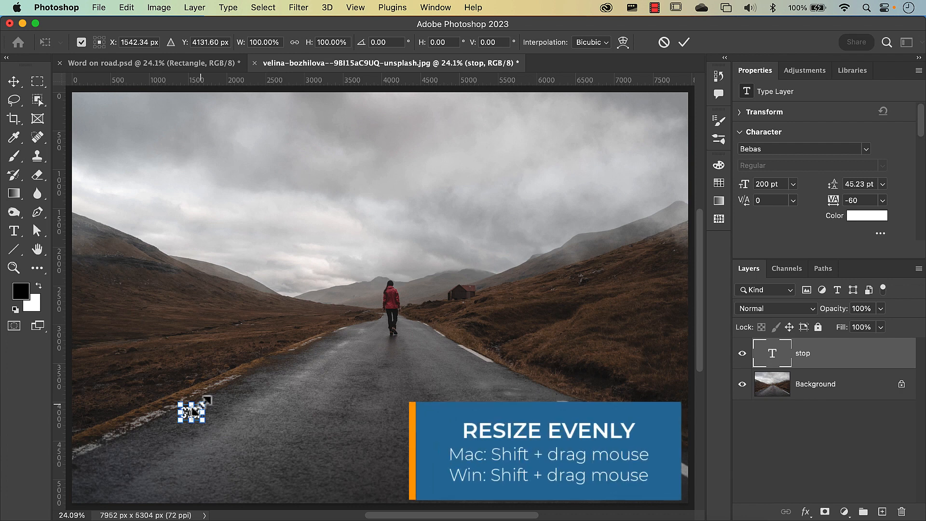
pyautogui.moveTo(201, 403); pyautogui.dragTo(495, 238)
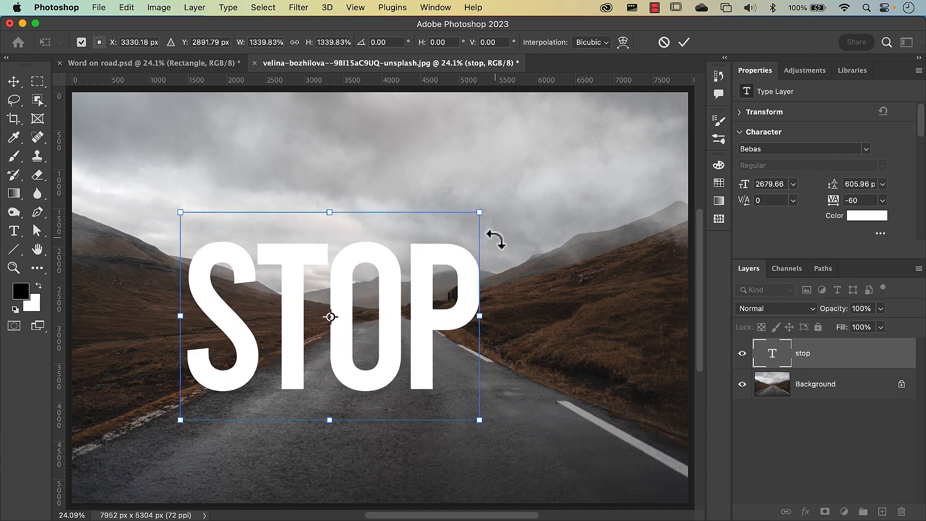
pyautogui.press('Return')
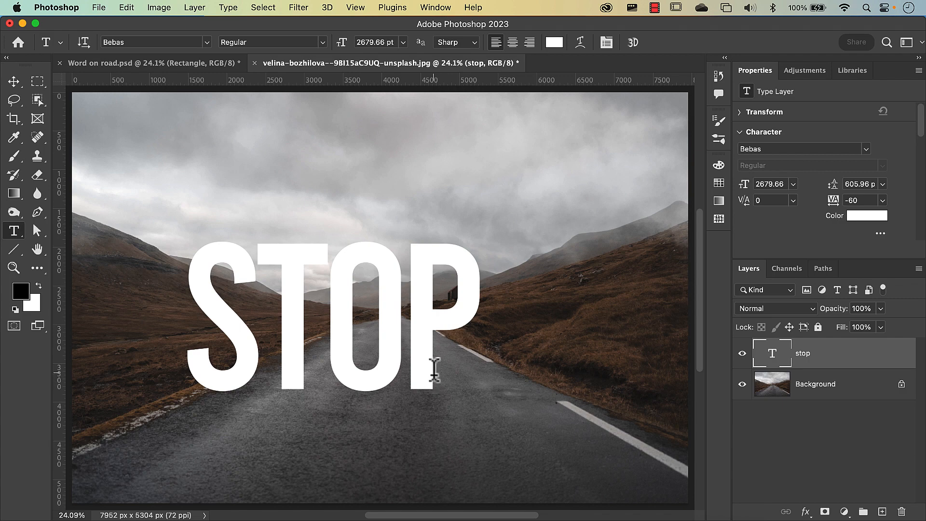
# Start the Median noise filter on the STOP text layer, converting the layer to a smart object.
pyautogui.click(298, 10)
pyautogui.moveTo(325, 210)
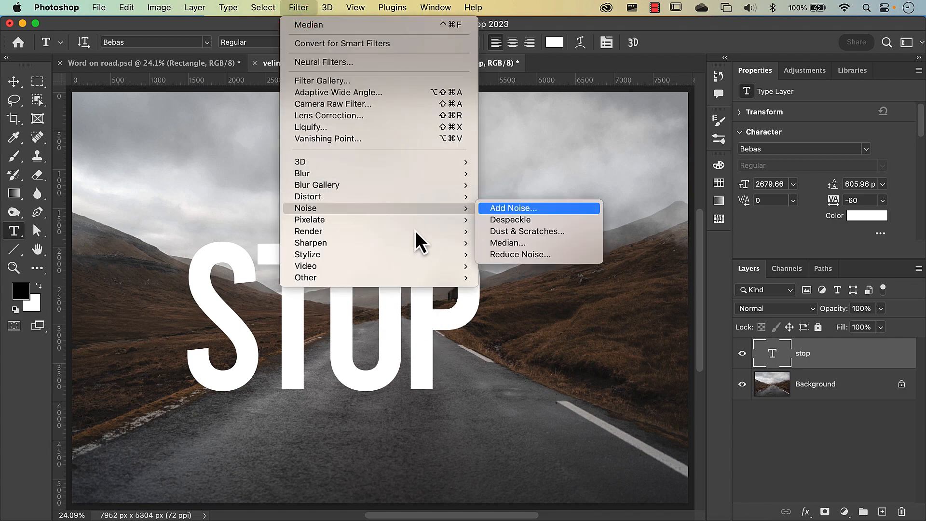
pyautogui.click(513, 244)
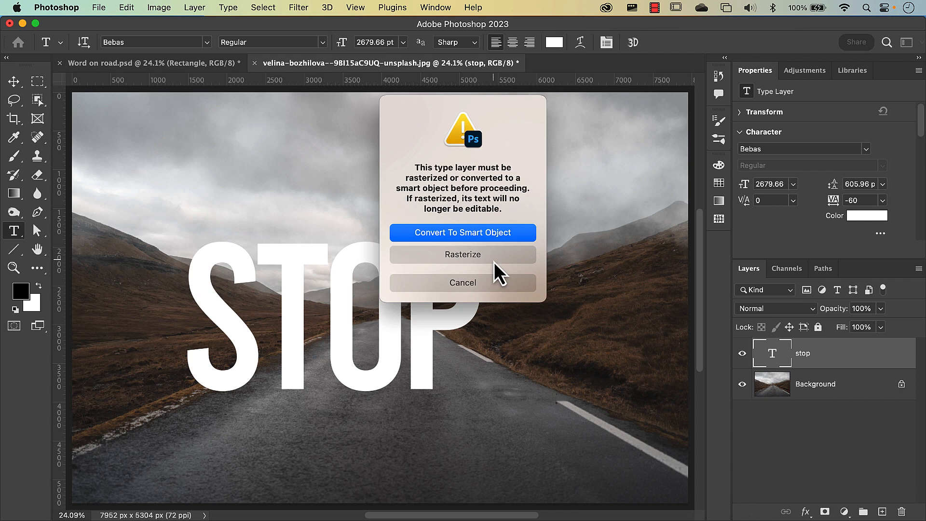
pyautogui.click(500, 232)
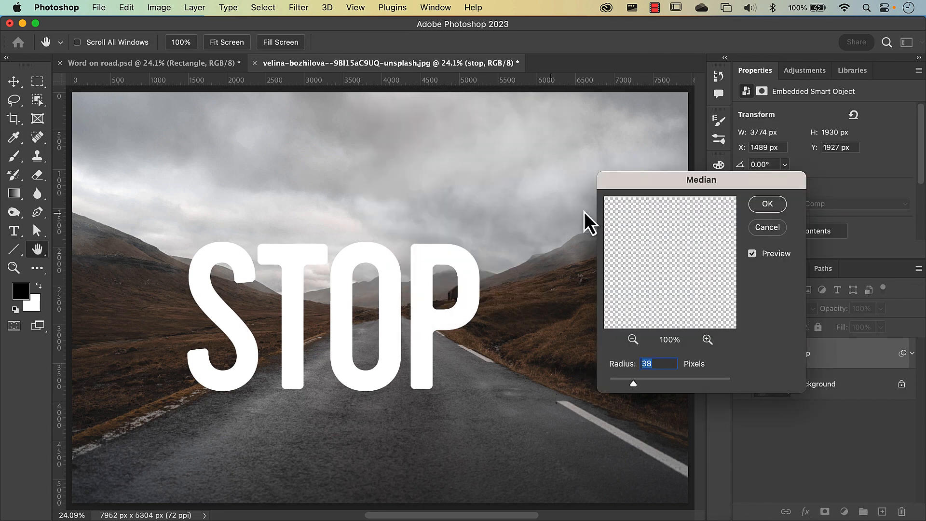
pyautogui.moveTo(679, 189); pyautogui.dragTo(582, 207)
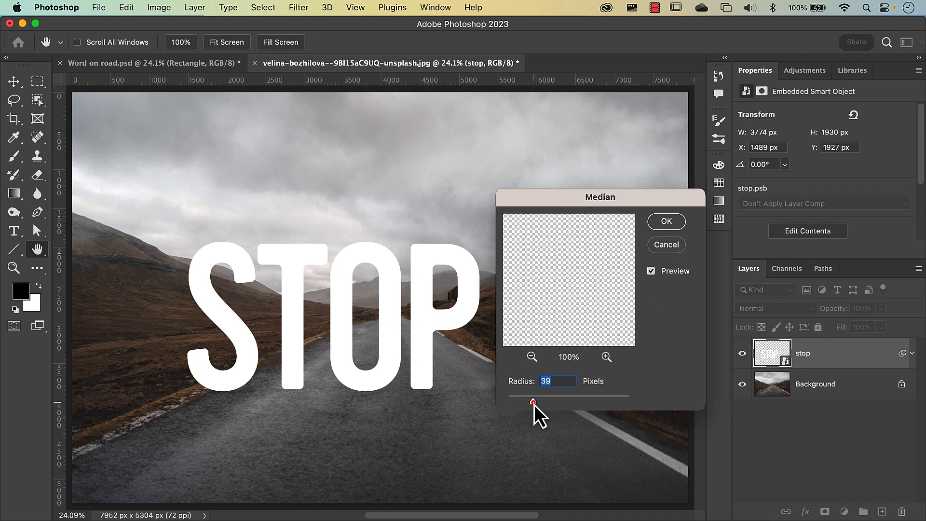
# Try Median radii of 50 and 230 pixels on the STOP lettering.
pyautogui.moveTo(521, 406); pyautogui.dragTo(507, 406)
pyautogui.moveTo(509, 404); pyautogui.dragTo(537, 406)
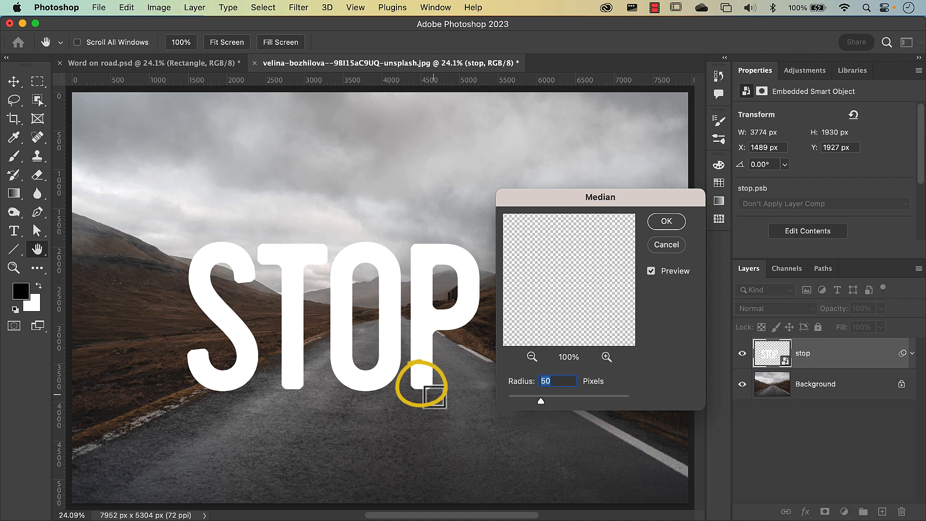
pyautogui.moveTo(541, 404); pyautogui.dragTo(611, 404)
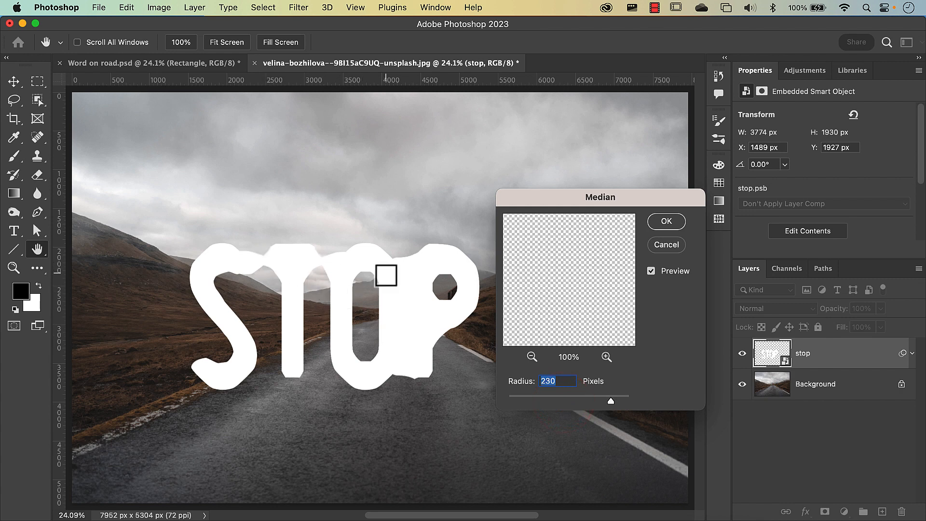
# Set the Median radius to 40 pixels, compare the letters with the preview off and on, and apply the filter.
pyautogui.moveTo(540, 402); pyautogui.dragTo(533, 401)
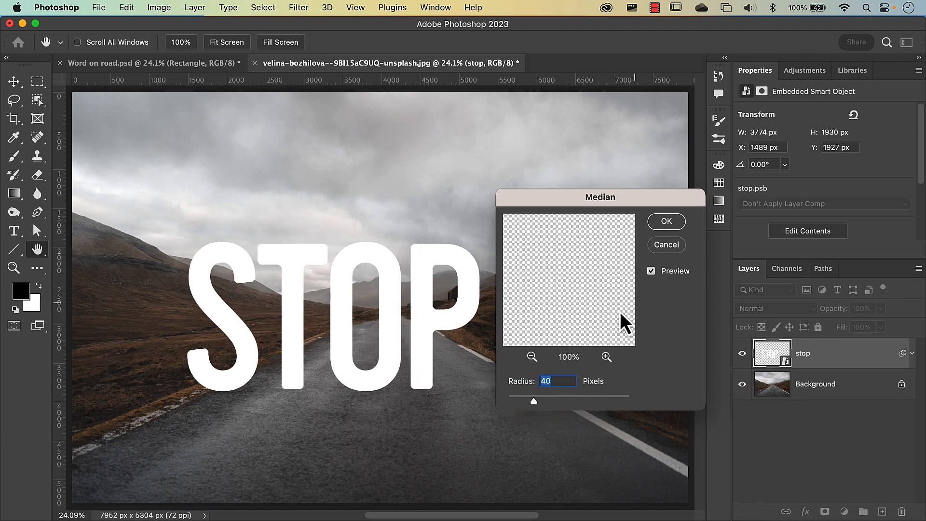
pyautogui.click(654, 278)
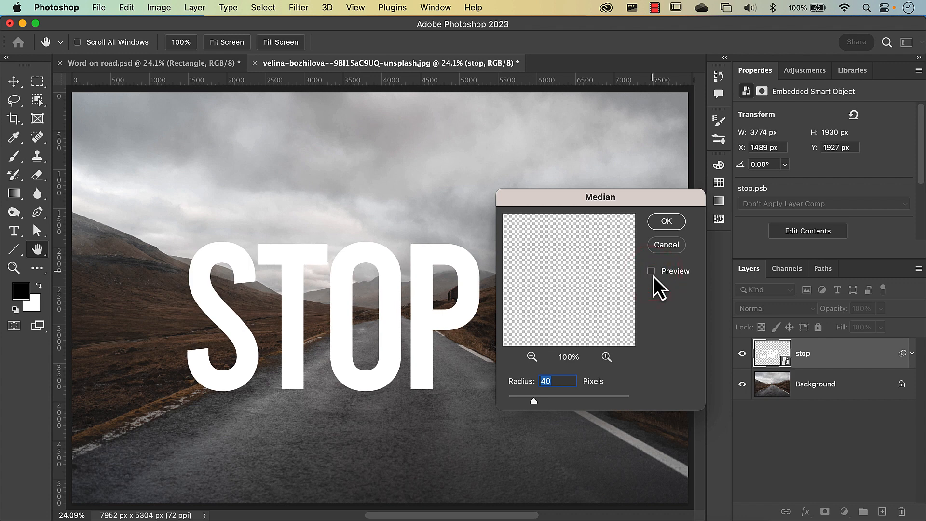
pyautogui.click(654, 278)
pyautogui.click(654, 278)
pyautogui.click(654, 278)
pyautogui.click(666, 221)
pyautogui.press('t')
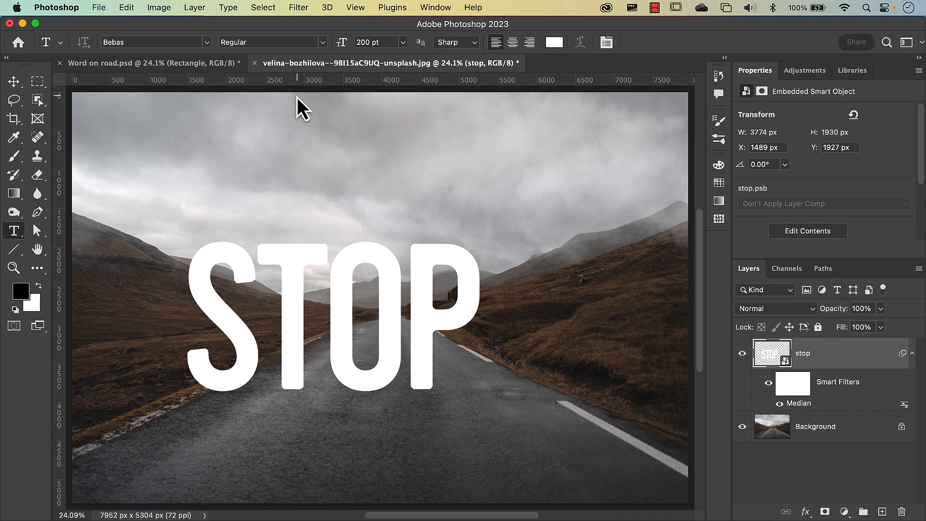
pyautogui.click(299, 8)
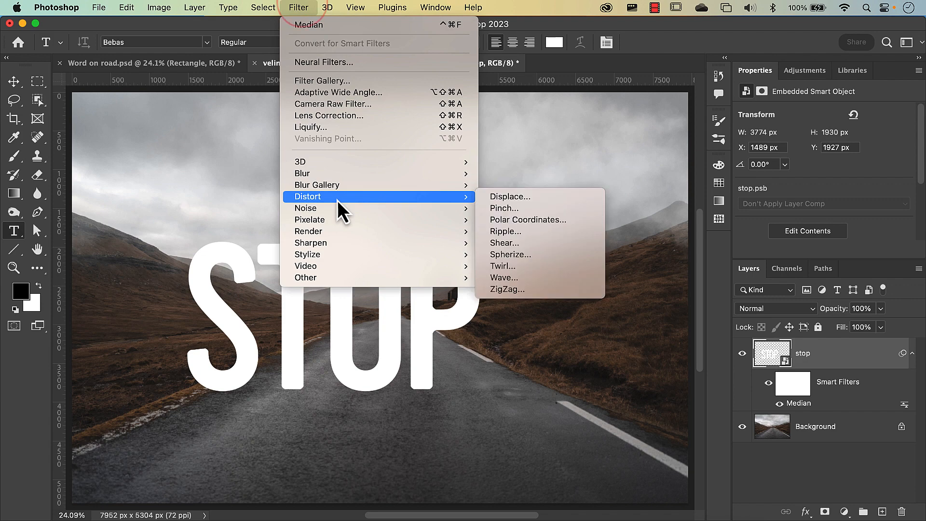
pyautogui.moveTo(464, 199)
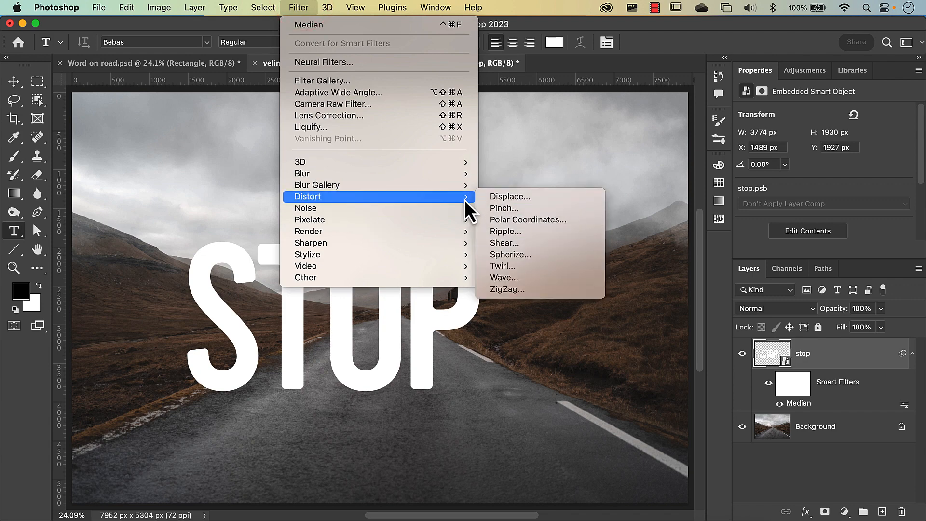
pyautogui.click(515, 282)
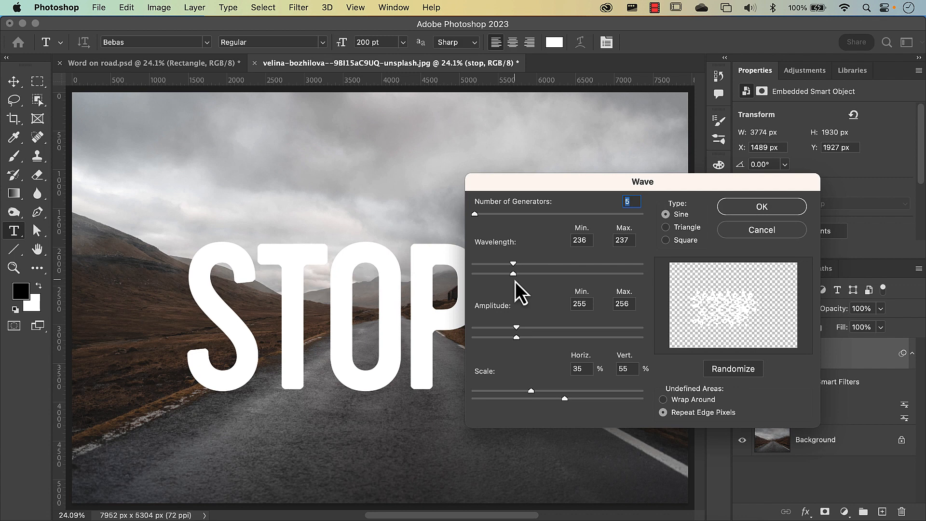
pyautogui.click(761, 231)
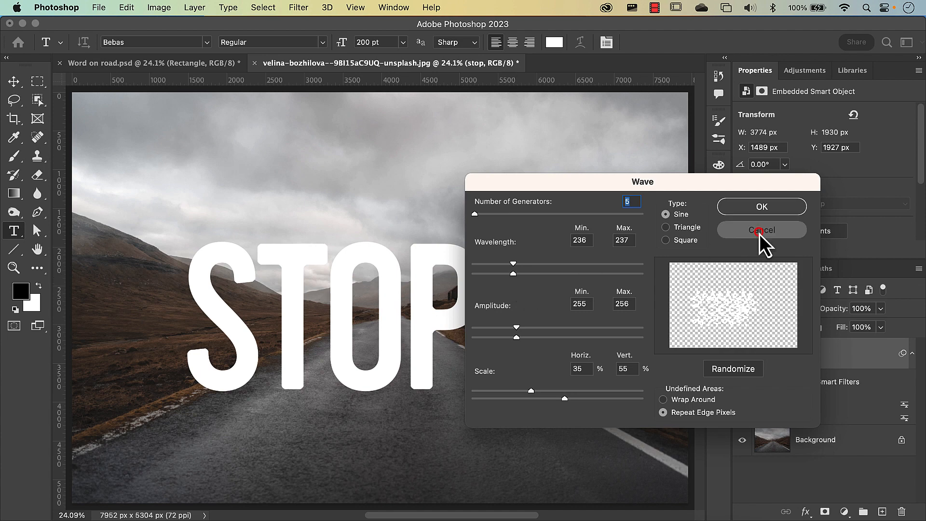
# Switch to the Word on road.psd document and start the Wave distortion filter on the Rectangle layer.
pyautogui.click(177, 68)
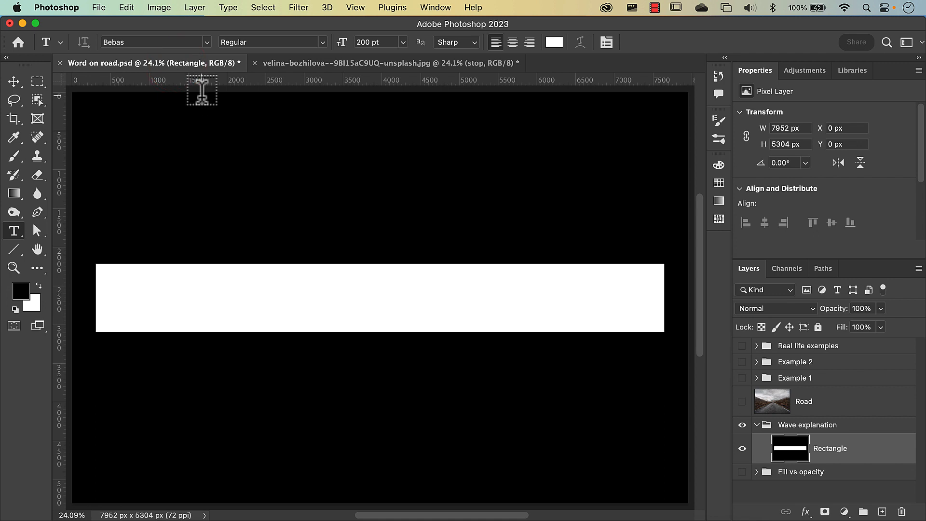
pyautogui.click(300, 11)
pyautogui.moveTo(340, 205)
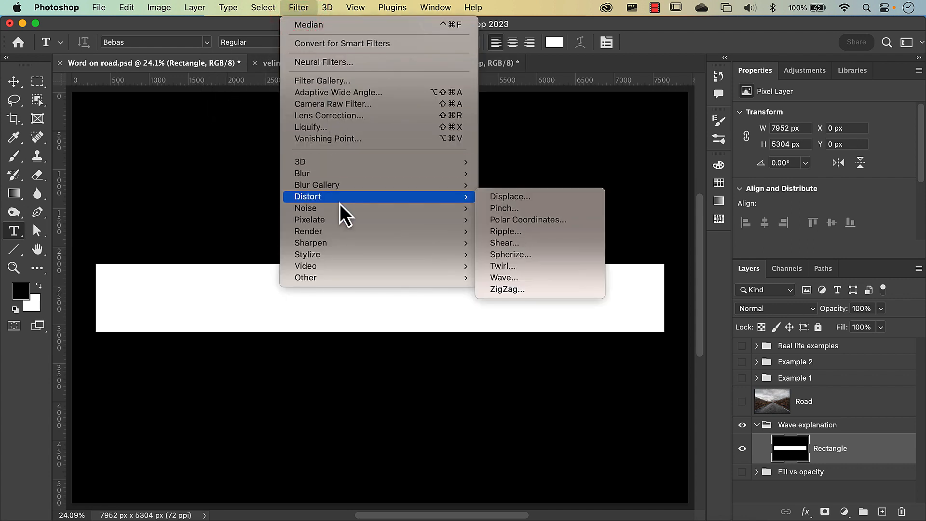
pyautogui.click(501, 278)
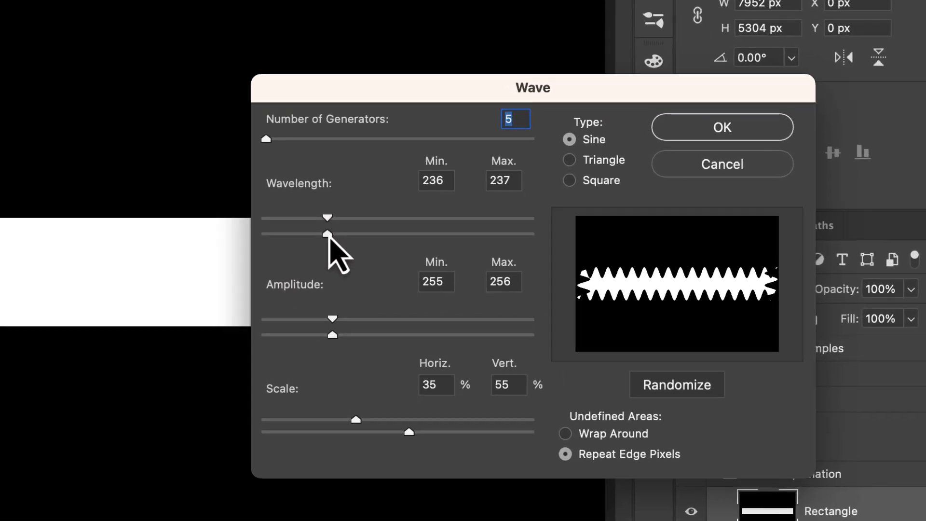
# Set both the wavelength and the amplitude of the wave to a minimum of 998 and a maximum of 999.
pyautogui.moveTo(327, 235); pyautogui.dragTo(564, 279)
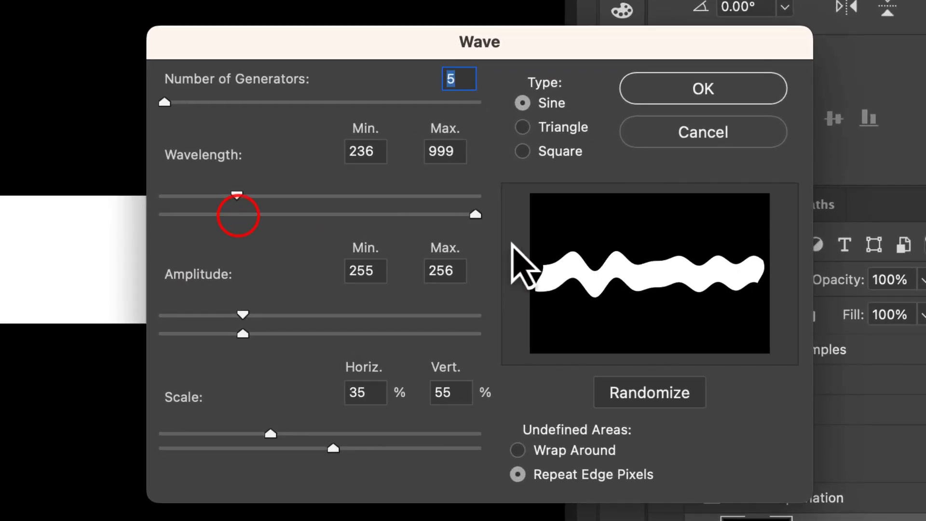
pyautogui.click(245, 198)
pyautogui.click(476, 198)
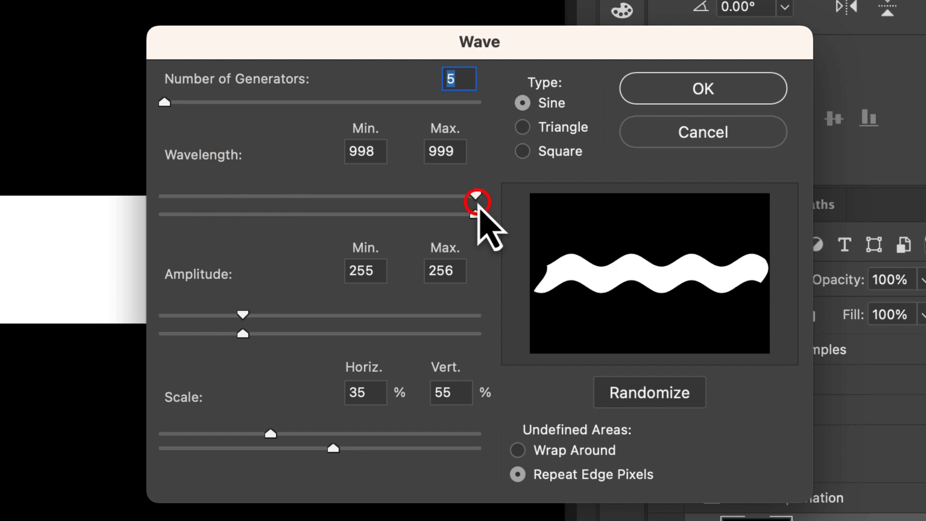
pyautogui.moveTo(244, 333); pyautogui.dragTo(487, 340)
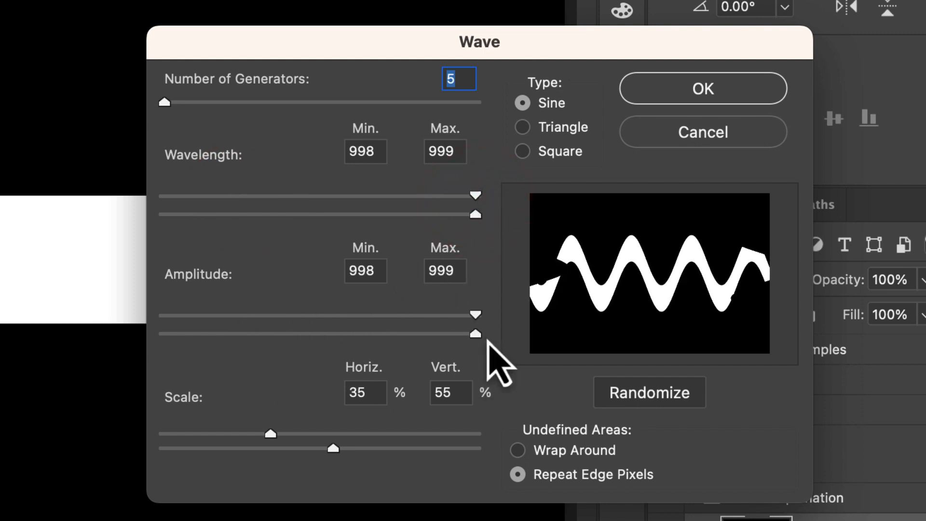
# Set the wave's horizontal scale to 1%, vertical scale to 100% and number of generators to 1.
pyautogui.moveTo(271, 433); pyautogui.dragTo(164, 434)
pyautogui.moveTo(334, 448); pyautogui.dragTo(475, 448)
pyautogui.write('1')
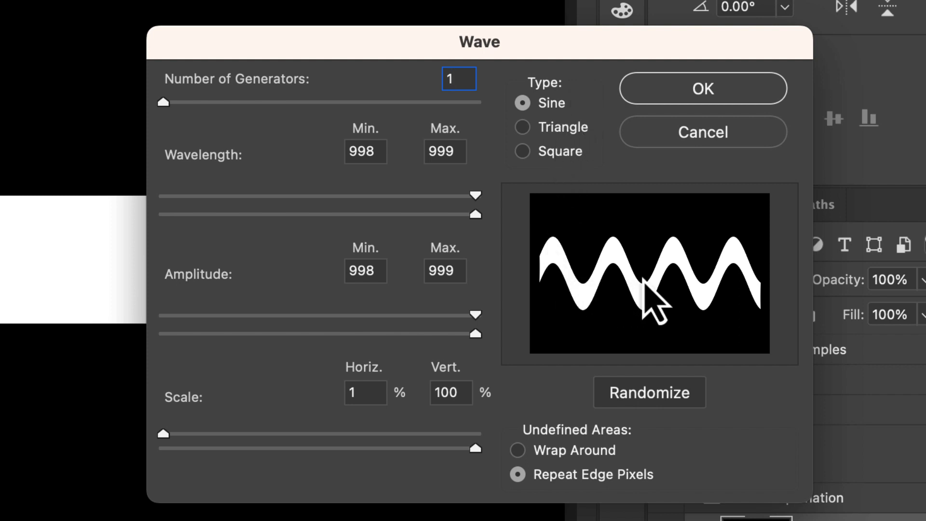
# Compare the Triangle and Square wave types in the preview and return to Sine.
pyautogui.click(578, 127)
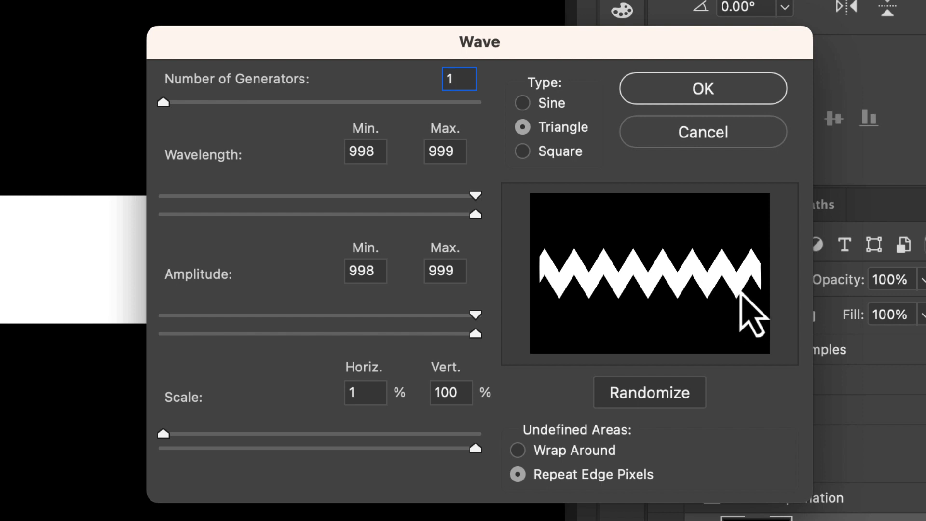
pyautogui.click(572, 157)
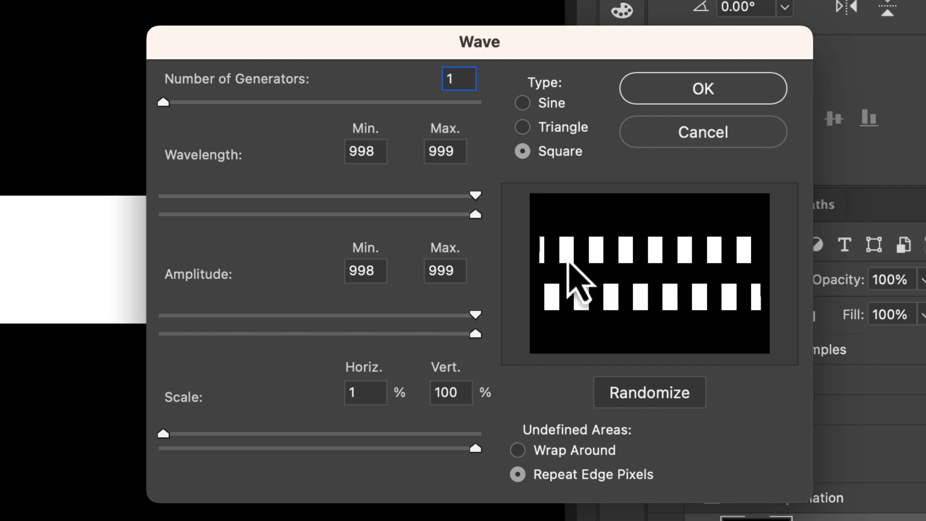
pyautogui.click(549, 104)
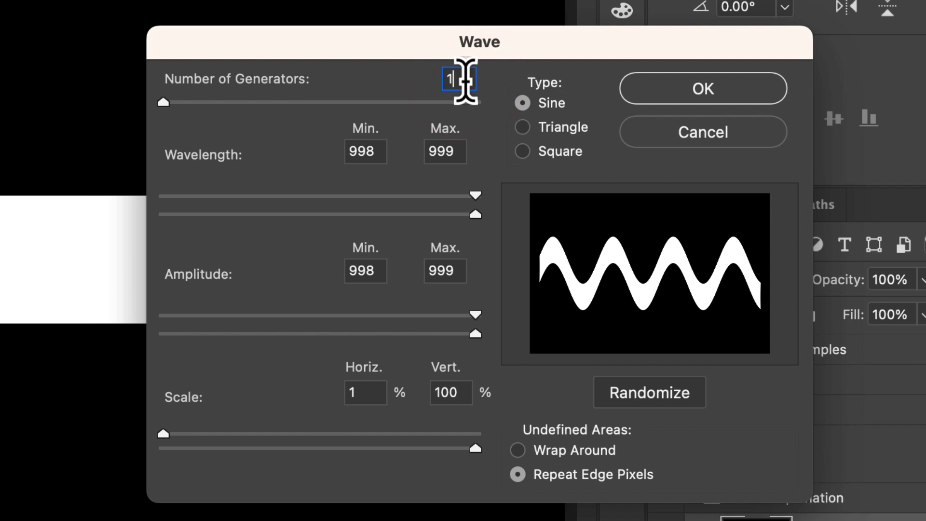
# Raise the number of wave generators step by step to 22.
pyautogui.press('Up')
pyautogui.press('Up')
pyautogui.press('Up')
pyautogui.press('Up')
pyautogui.press('Up')
pyautogui.press('Up')
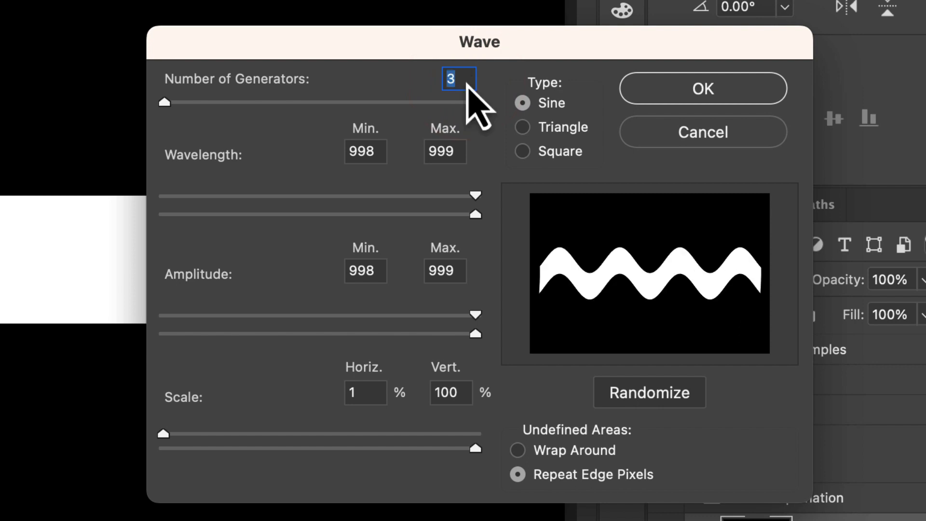
pyautogui.press('Up')
pyautogui.press('Up')
pyautogui.press('Up')
pyautogui.press('Up')
pyautogui.press('Up')
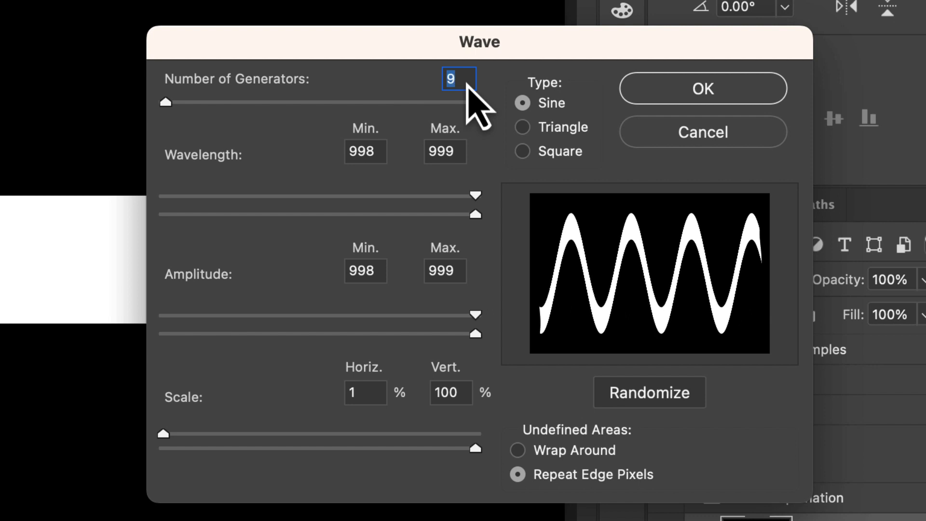
pyautogui.press('Up')
pyautogui.press('Up')
pyautogui.press('Up')
pyautogui.press('Up')
pyautogui.press('Up')
pyautogui.press('Up')
pyautogui.press('Up')
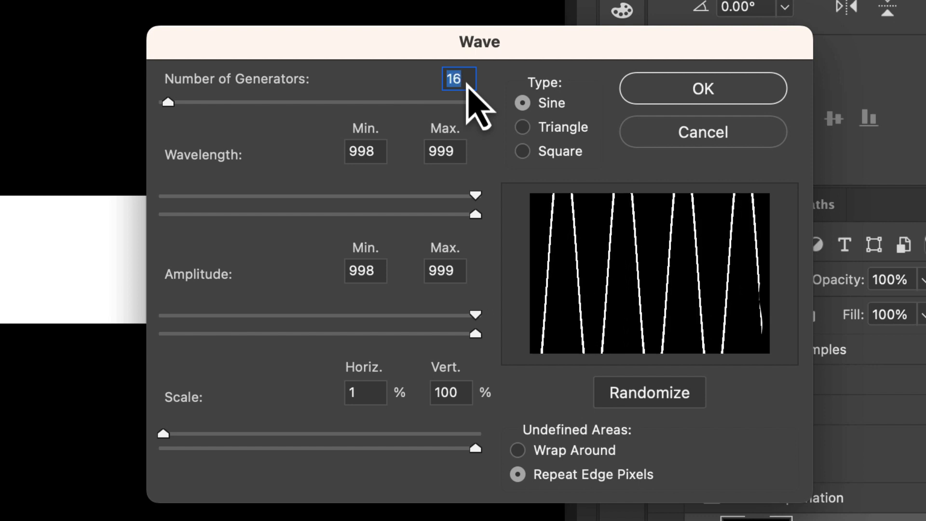
pyautogui.press('Up')
pyautogui.press('Up')
pyautogui.press('Up')
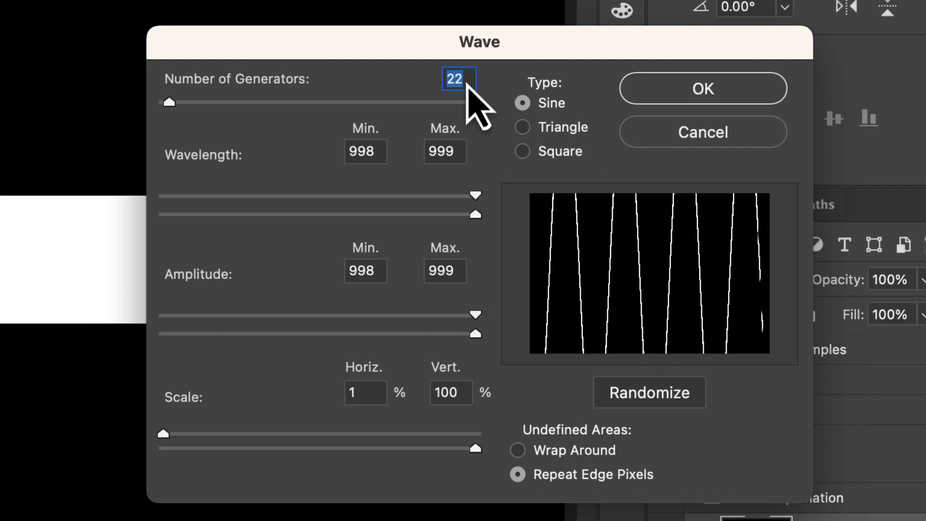
# Lower the number of wave generators step by step to 2.
pyautogui.press('Down')
pyautogui.press('Down')
pyautogui.press('Down')
pyautogui.press('Down')
pyautogui.press('Down')
pyautogui.press('Down')
pyautogui.press('Down')
pyautogui.press('Down')
pyautogui.press('Down')
pyautogui.press('Down')
pyautogui.press('Down')
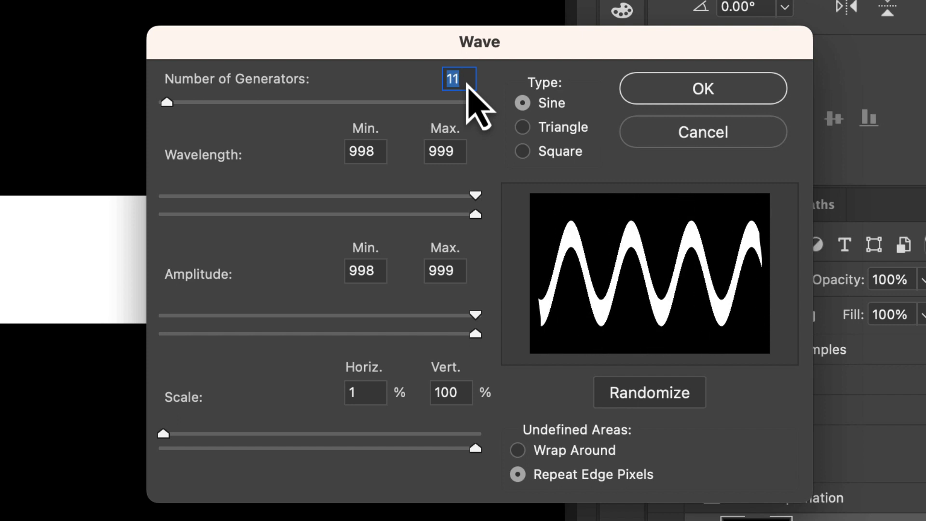
pyautogui.press('Down')
pyautogui.press('Down')
pyautogui.press('Down')
pyautogui.press('Down')
pyautogui.press('Down')
pyautogui.press('Down')
pyautogui.press('Down')
pyautogui.press('Down')
pyautogui.press('Down')
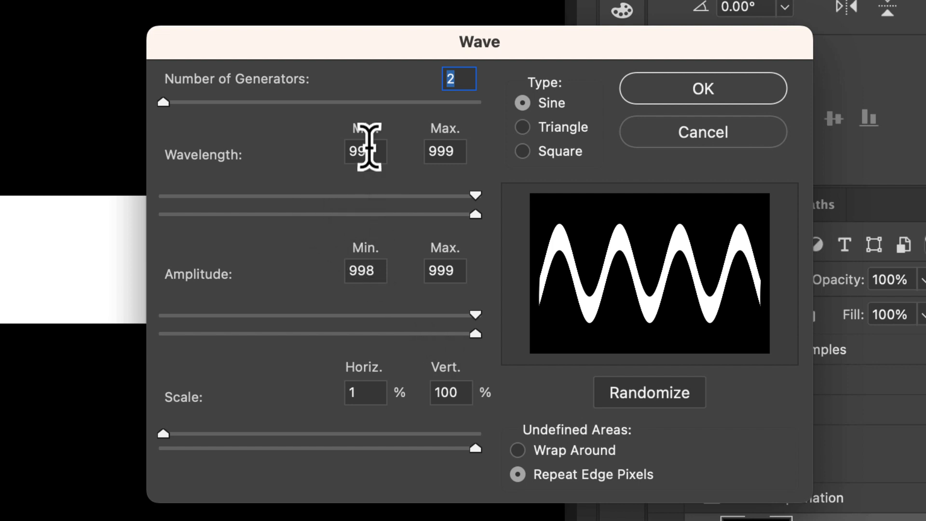
# Set the number of generators to 3 and the wavelength to a minimum of 59 and a maximum of 714.
pyautogui.moveTo(473, 193); pyautogui.dragTo(317, 207)
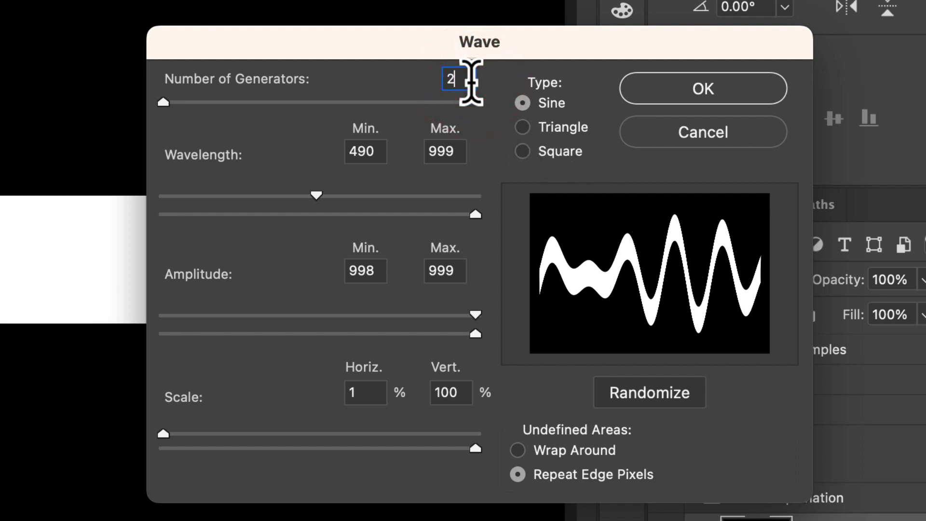
pyautogui.press('Up')
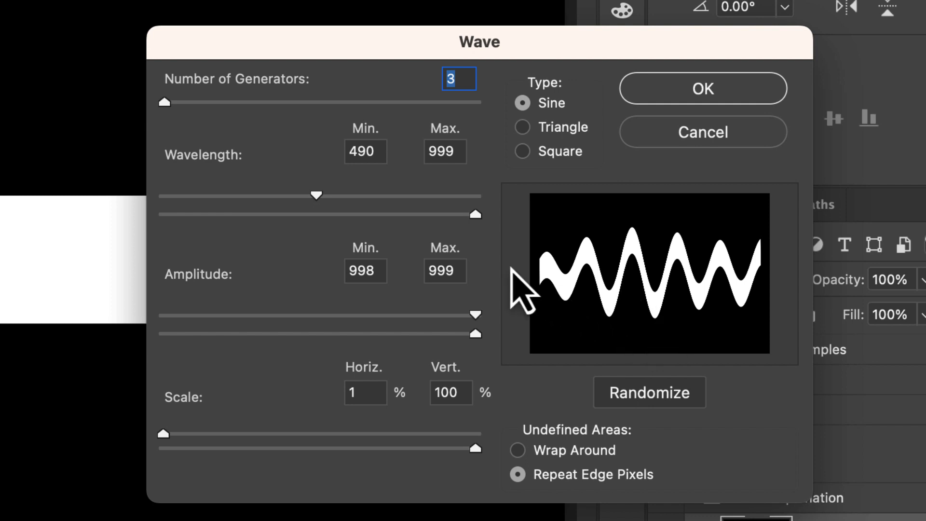
pyautogui.moveTo(317, 196); pyautogui.dragTo(186, 199)
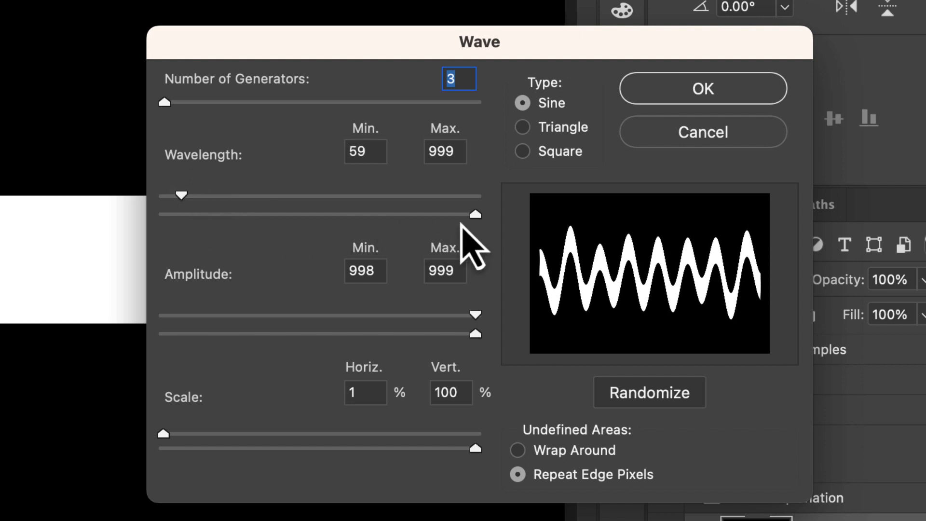
pyautogui.moveTo(475, 215); pyautogui.dragTo(386, 222)
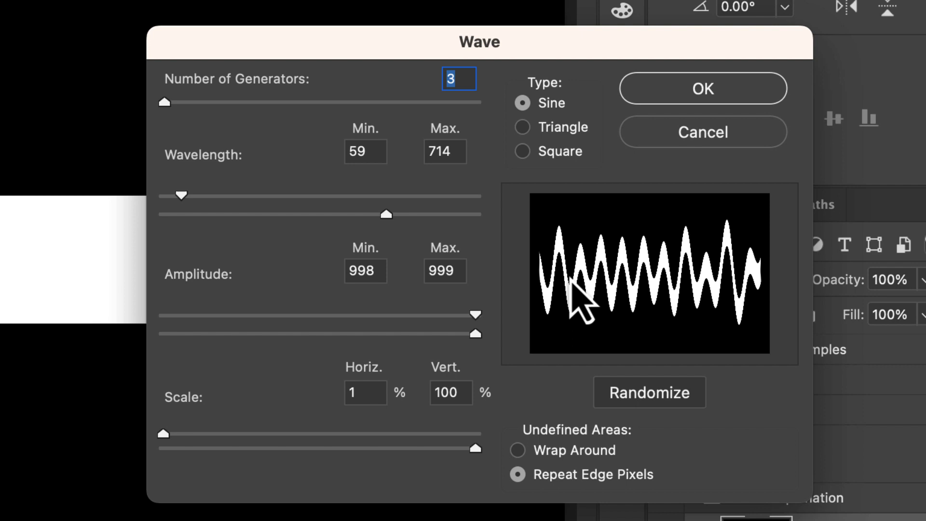
# Set the wave amplitude to a minimum of 147 and a maximum of 552, and the horizontal scale to 92%.
pyautogui.moveTo(474, 322); pyautogui.dragTo(341, 345)
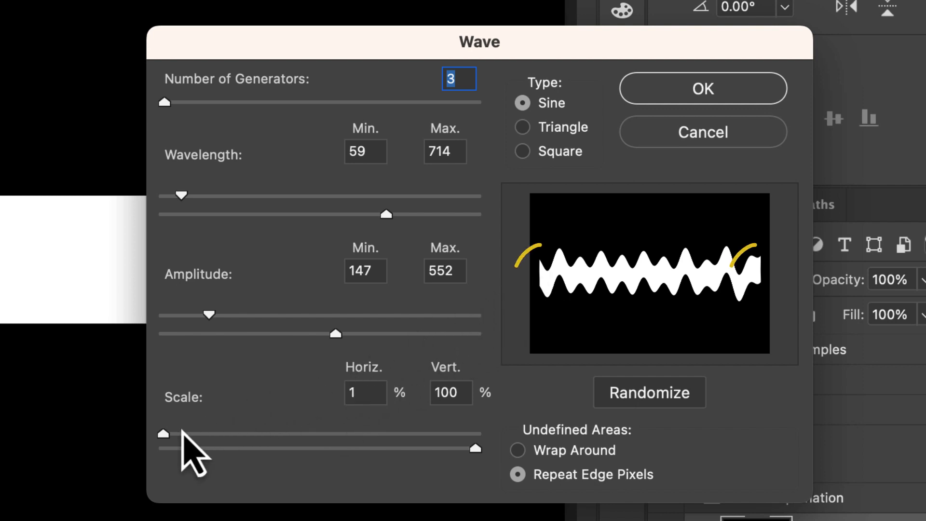
pyautogui.moveTo(166, 433); pyautogui.dragTo(449, 435)
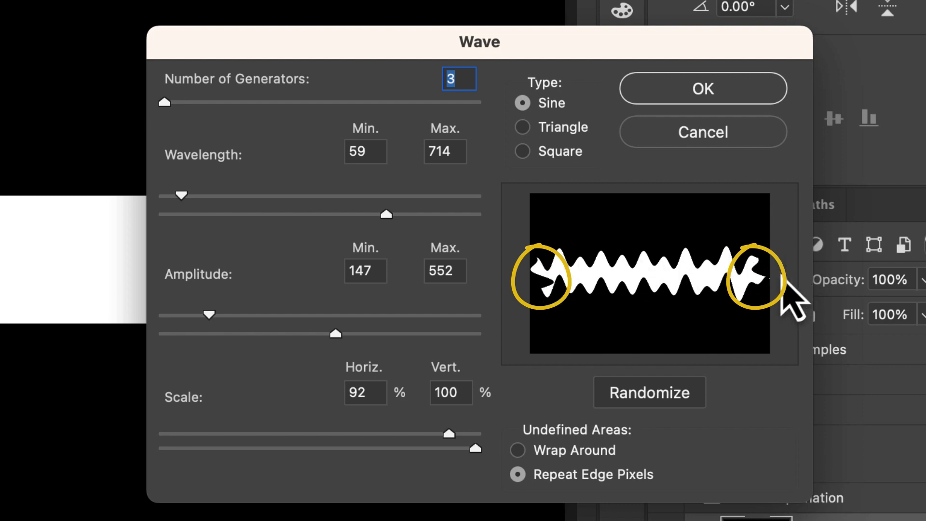
# Try the horizontal scale at 100%, try both scales at 1%, and cancel the Wave filter on the sample rectangle.
pyautogui.click(476, 434)
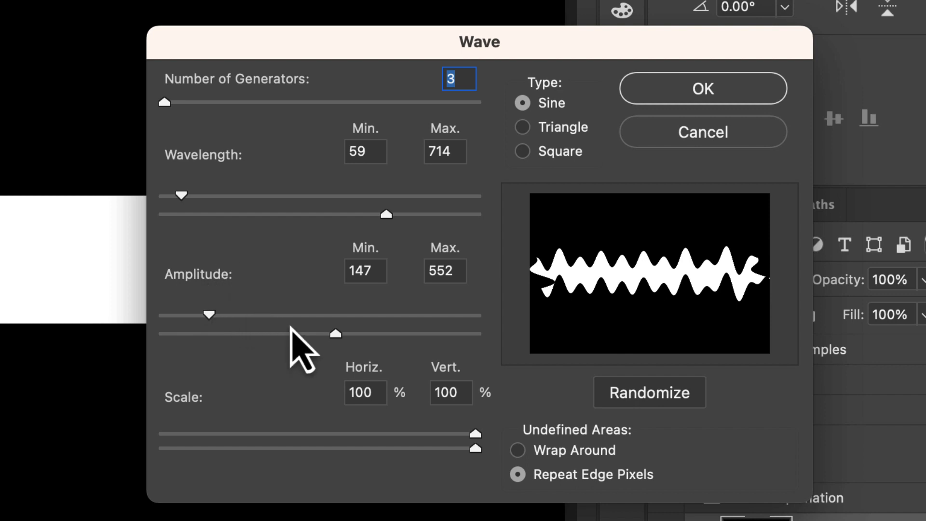
pyautogui.moveTo(476, 434); pyautogui.dragTo(134, 479)
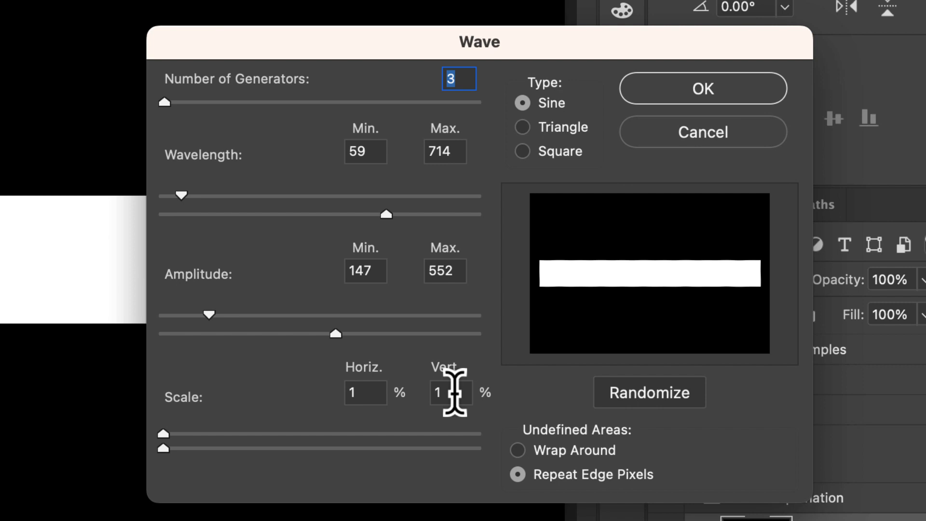
pyautogui.click(670, 132)
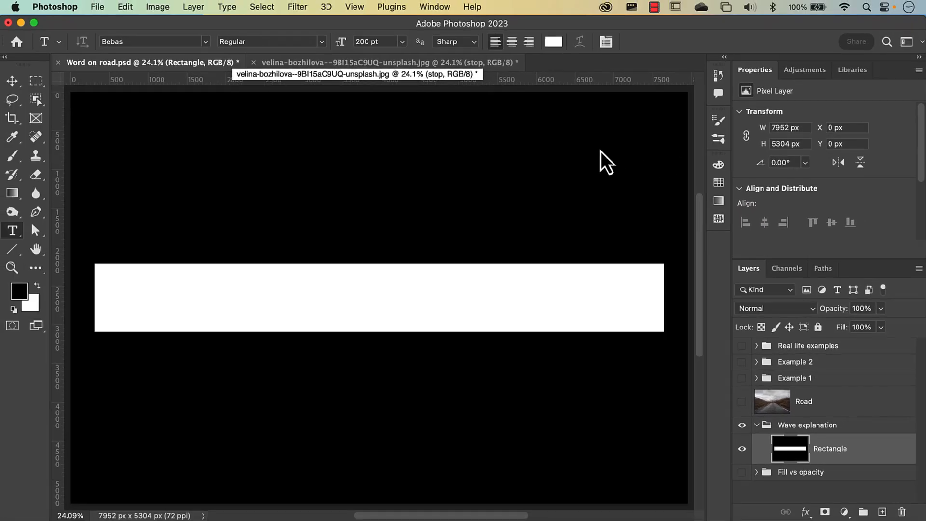
# In the road photo document, apply Wave to the stop layer with 50 generators, wavelength 10–45, amplitude 1–10 and scale 10% horizontal, 30% vertical.
pyautogui.click(366, 63)
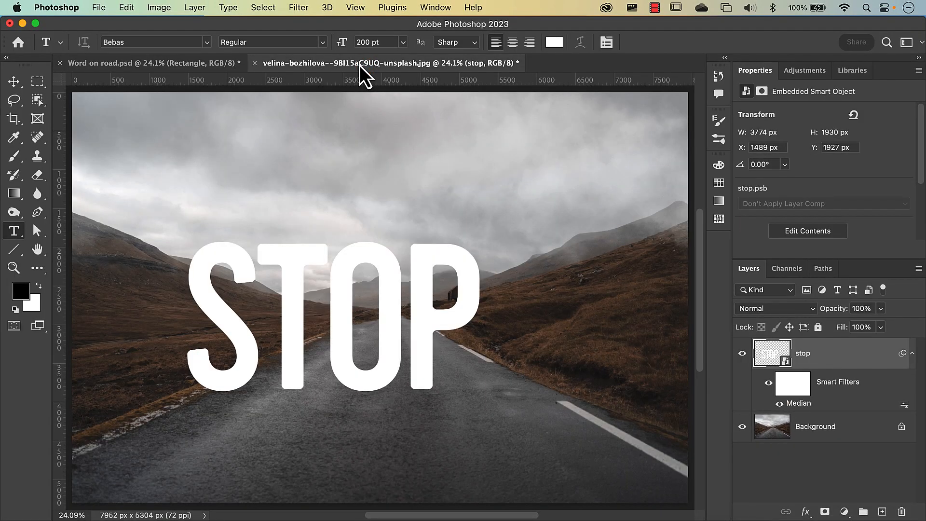
pyautogui.press('v')
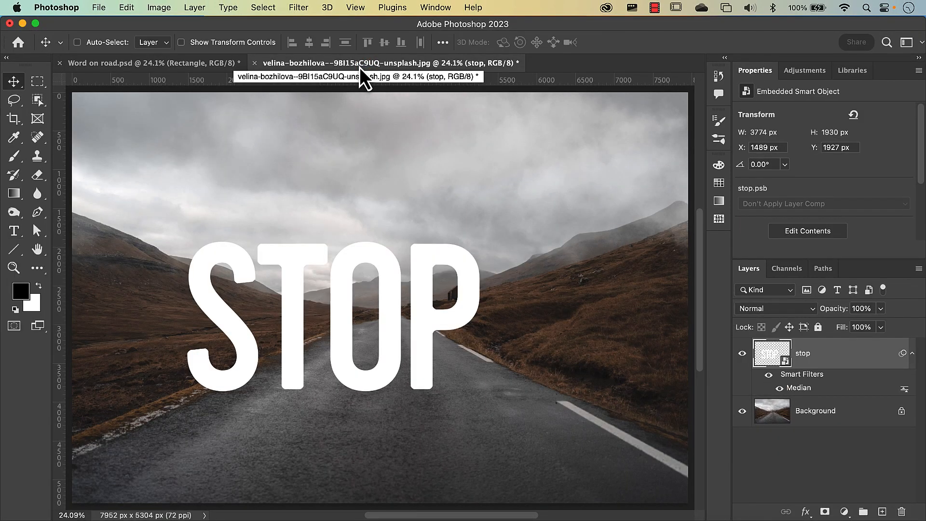
pyautogui.click(305, 11)
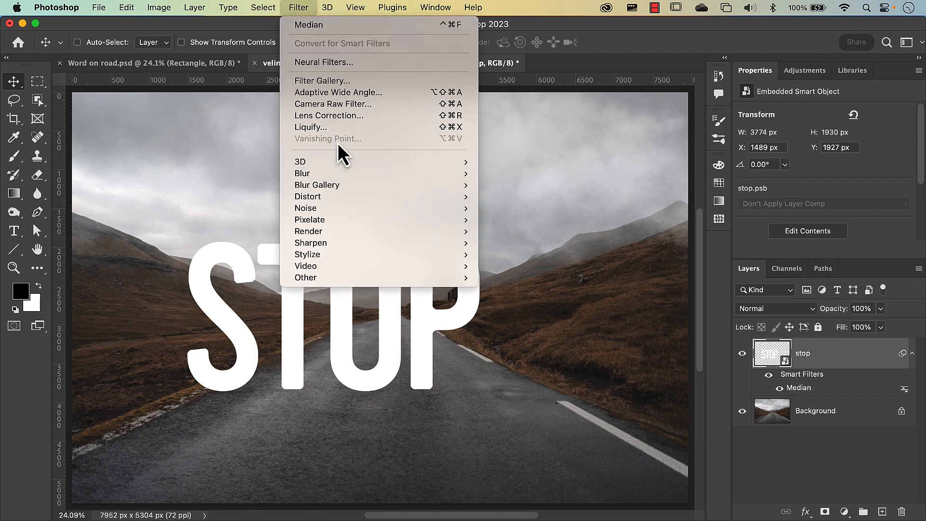
pyautogui.moveTo(350, 200)
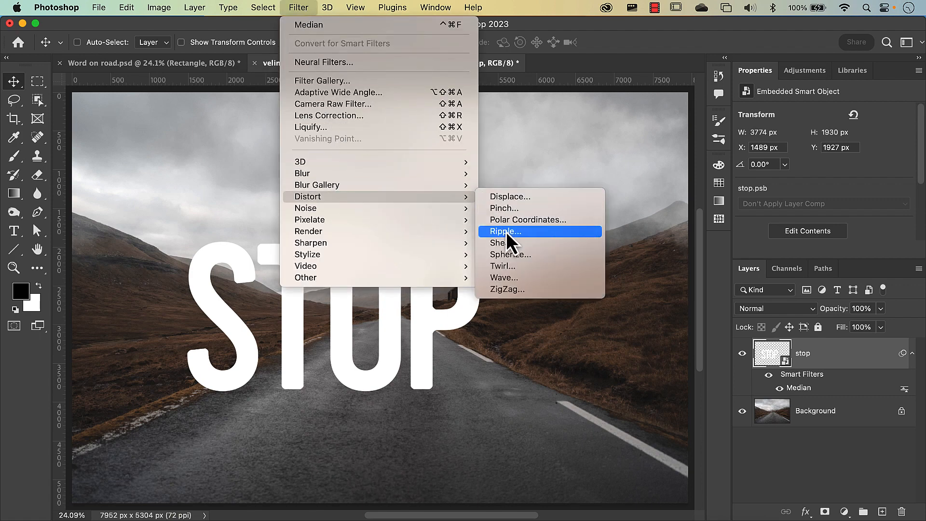
pyautogui.click(510, 282)
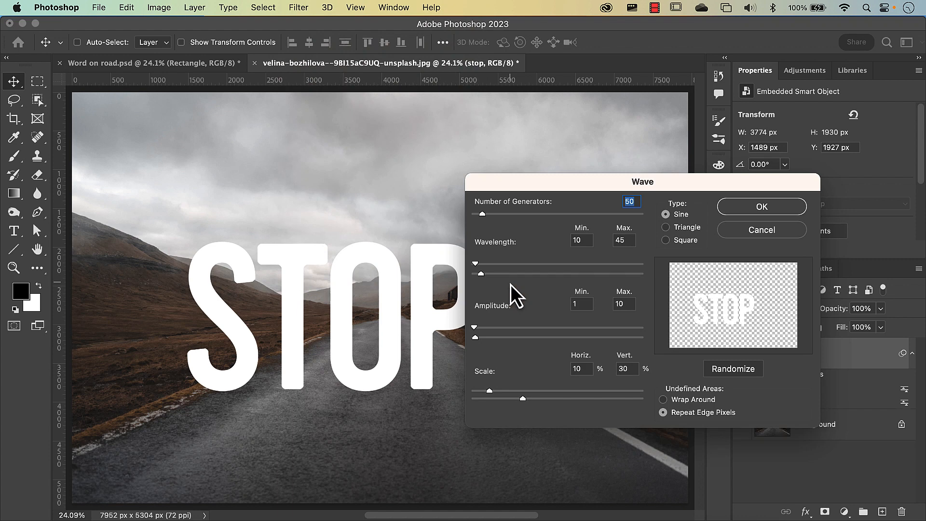
pyautogui.press('Tab')
pyautogui.press('Tab')
pyautogui.press('Tab')
pyautogui.press('Tab')
pyautogui.press('Tab')
pyautogui.press('Tab')
pyautogui.click(756, 206)
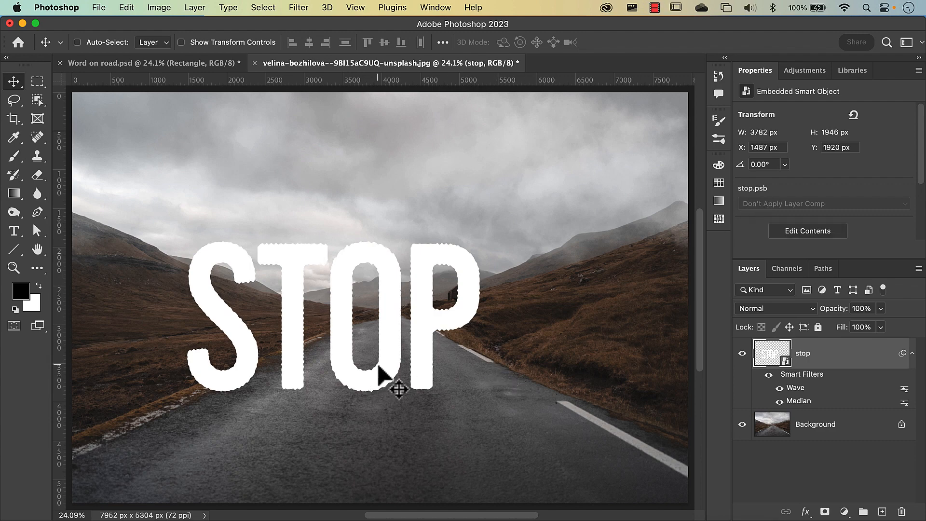
# Inspect the wavy letter edges, and start a second Wave filter with wavelength minimum 3 and maximum 30.
pyautogui.scroll(3, 420, 369)
pyautogui.scroll(3, 419, 376)
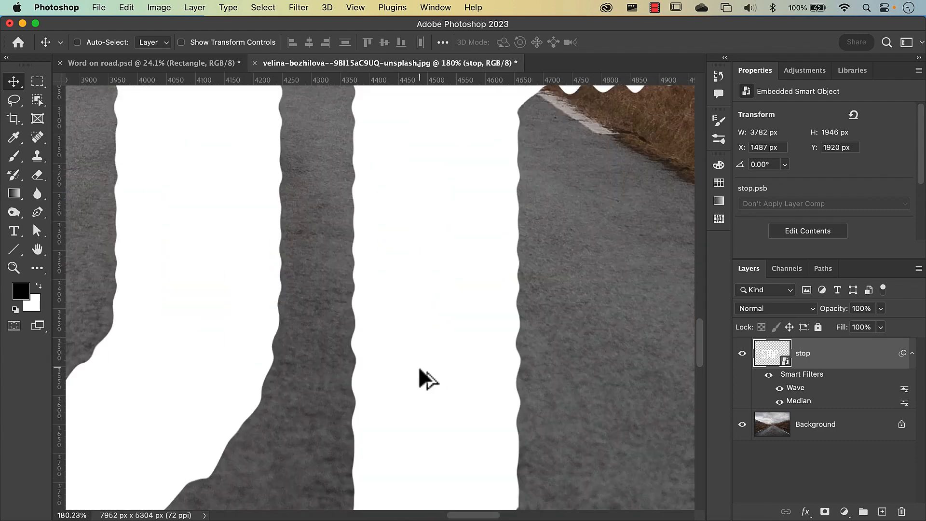
pyautogui.scroll(-3, 420, 376)
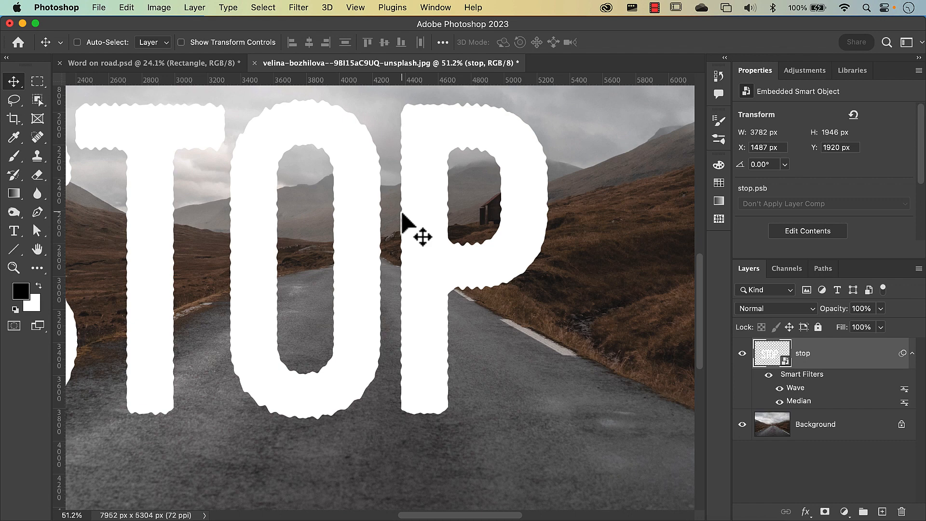
pyautogui.click(300, 8)
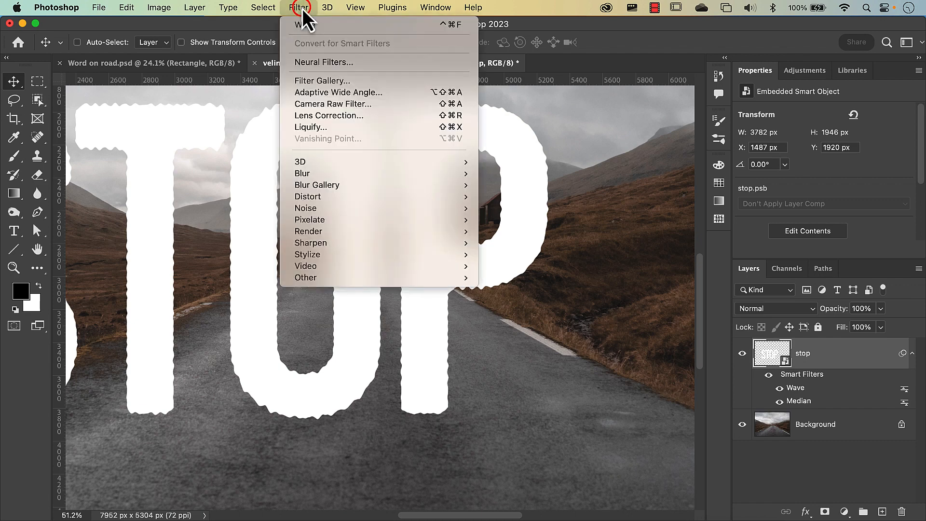
pyautogui.moveTo(448, 198)
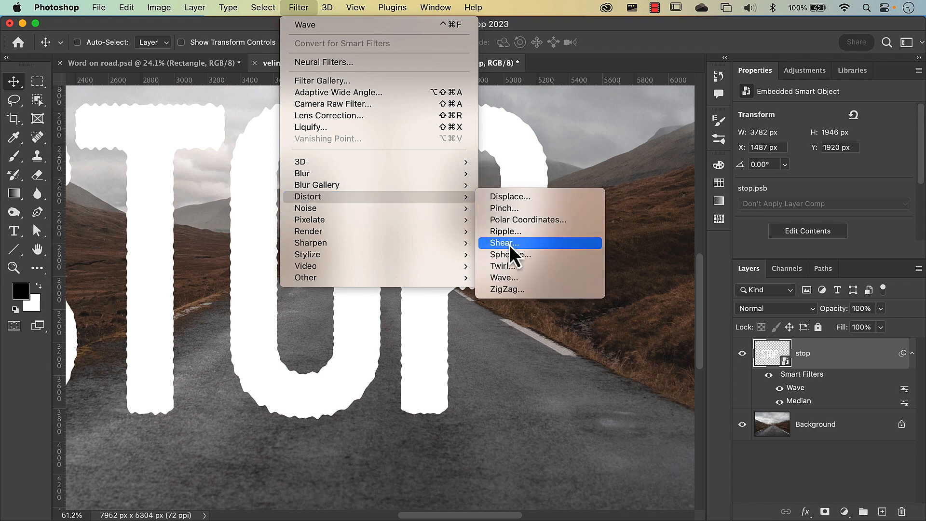
pyautogui.click(510, 280)
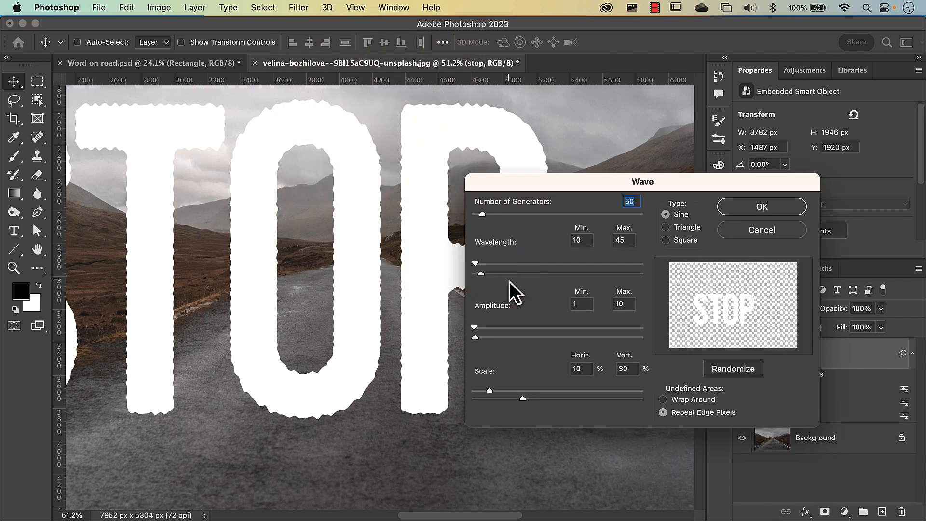
pyautogui.press('Tab')
pyautogui.write('3')
pyautogui.press('Tab')
pyautogui.write('30')
# Apply the second Wave filter with amplitude 5 to 20 and both scales at 3%, and compare the text with and without it.
pyautogui.press('Tab')
pyautogui.write('5')
pyautogui.press('Tab')
pyautogui.write('20')
pyautogui.press('Tab')
pyautogui.write('3')
pyautogui.press('Tab')
pyautogui.write('3')
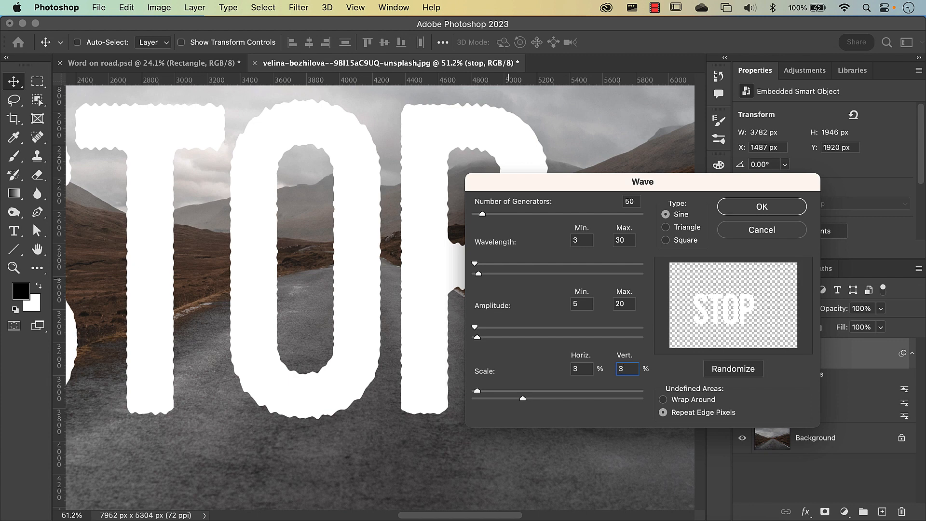
pyautogui.press('Tab')
pyautogui.click(745, 207)
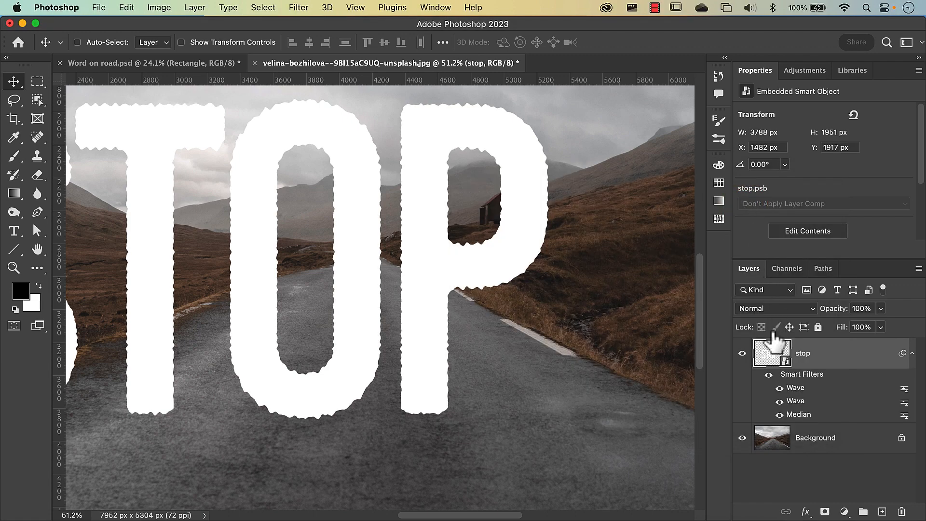
pyautogui.click(779, 389)
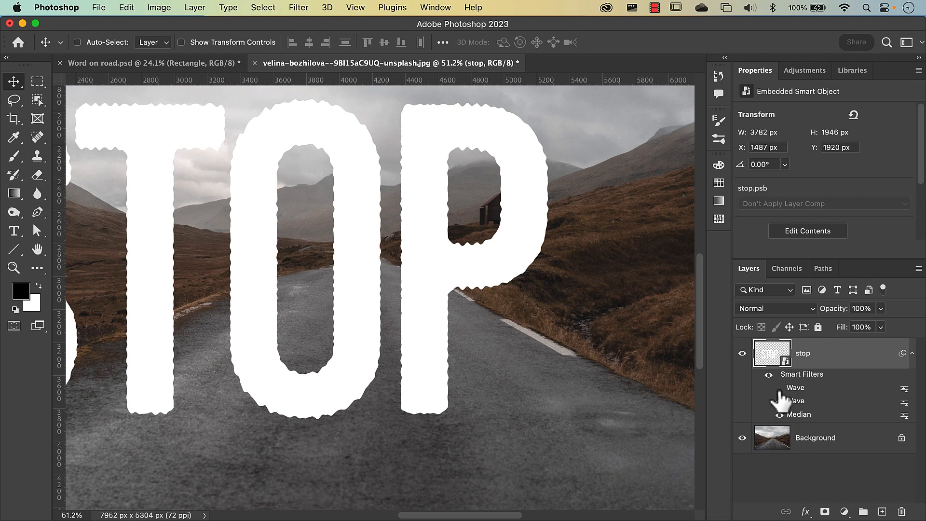
pyautogui.click(780, 389)
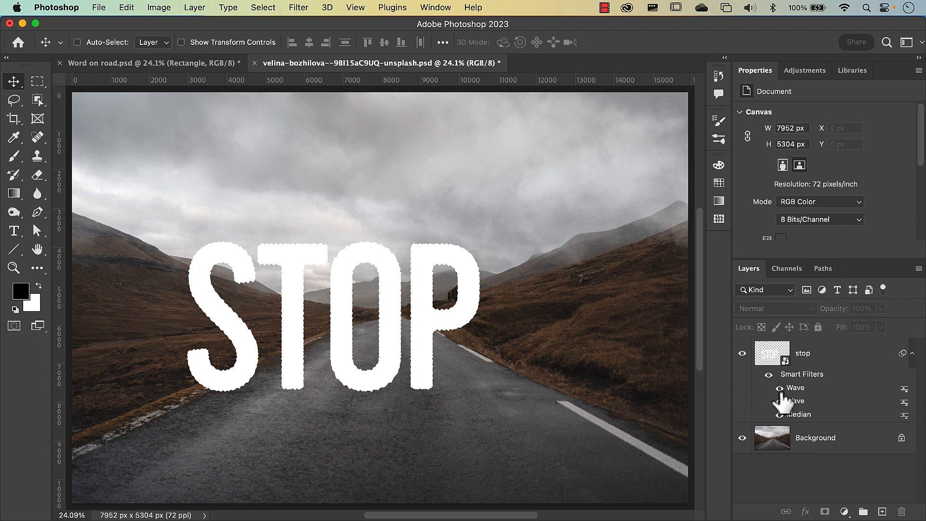
# Load the stop layer's outline as a selection, copy the text, and deselect.
pyautogui.click(810, 356)
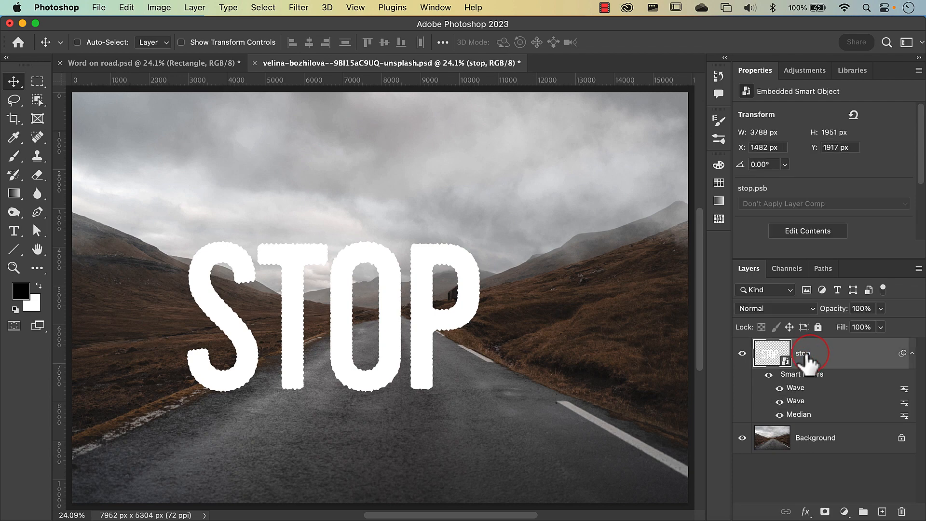
pyautogui.keyDown('super'); pyautogui.click(766, 358); pyautogui.keyUp('super')
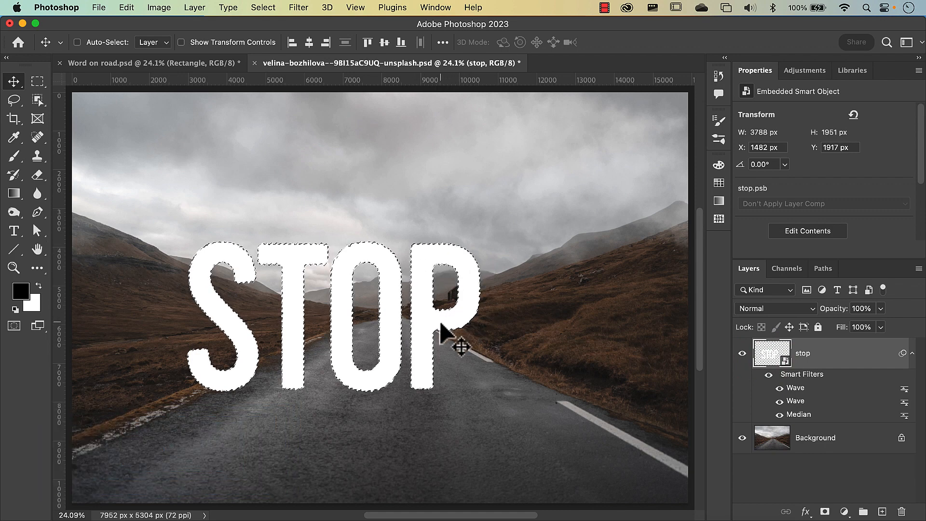
pyautogui.press('super+c')
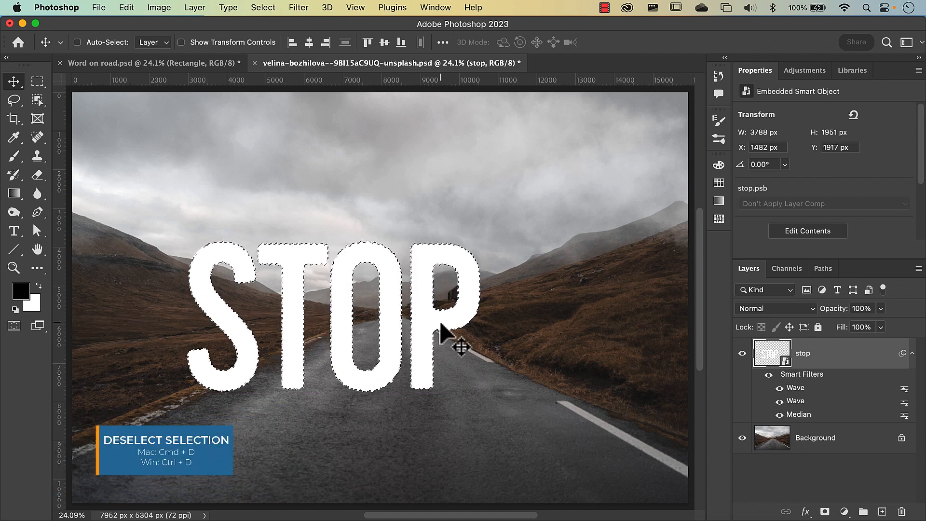
pyautogui.press('super+d')
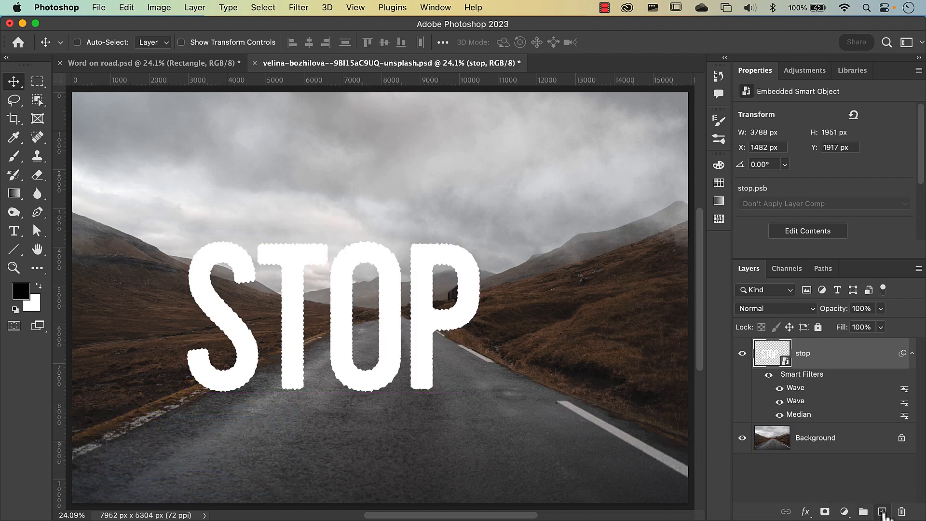
# Add an empty layer between the stop layer and the Background, and hide the stop layer.
pyautogui.click(883, 512)
pyautogui.moveTo(772, 354); pyautogui.dragTo(772, 461)
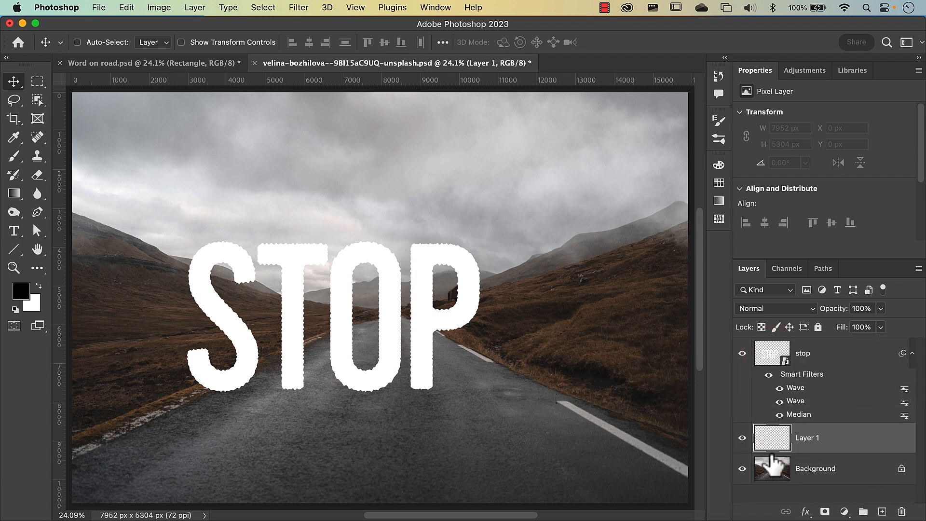
pyautogui.click(742, 353)
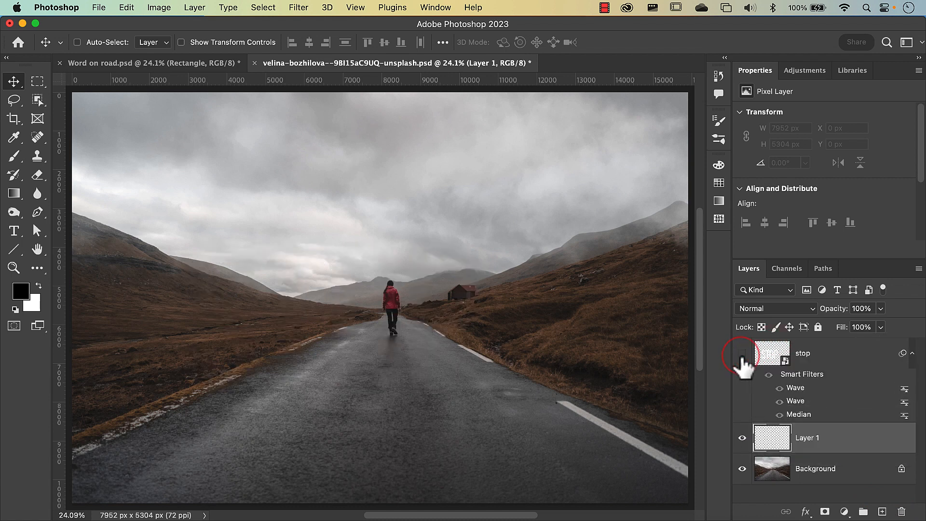
# Start Vanishing Point on the empty layer and define a four-corner perspective plane along the road's edges.
pyautogui.click(301, 8)
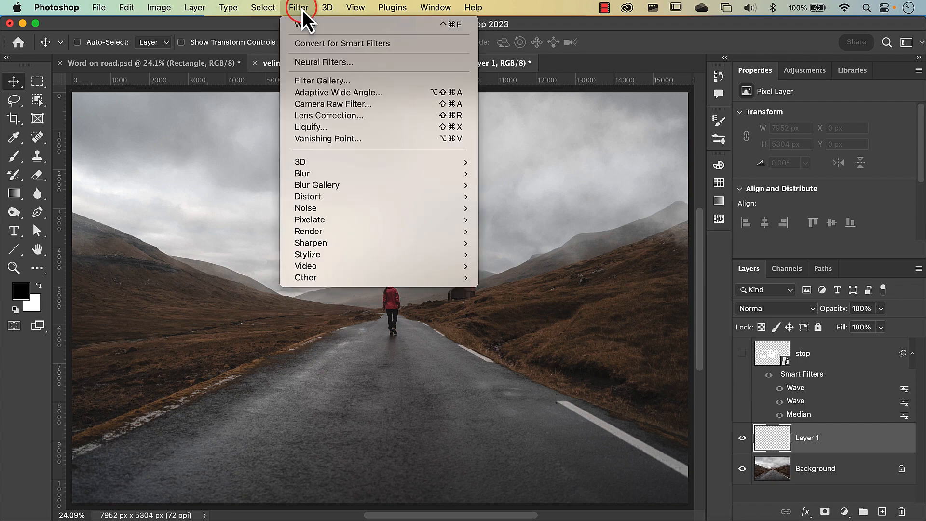
pyautogui.click(320, 141)
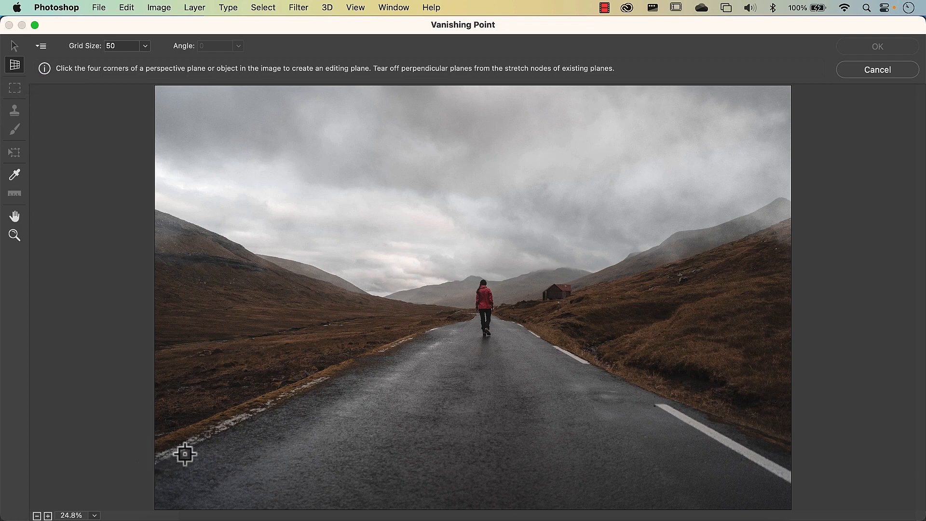
pyautogui.click(135, 475)
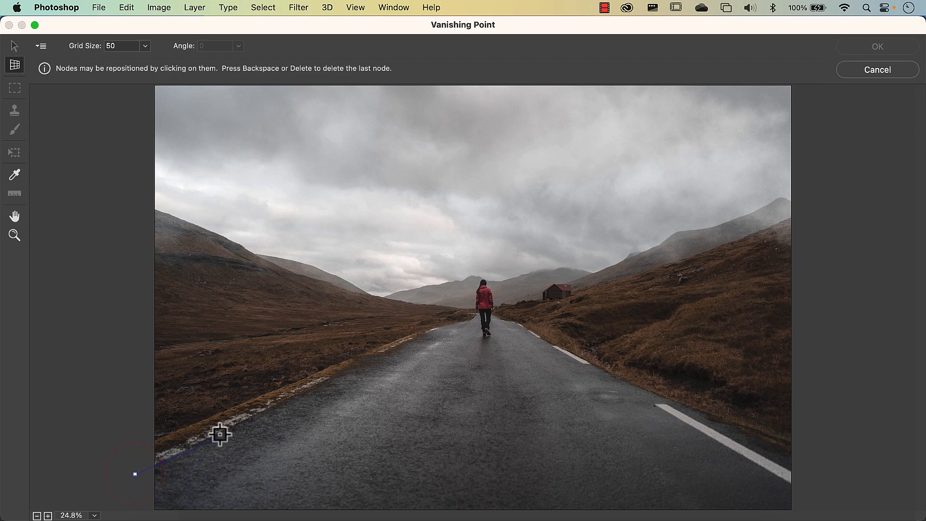
pyautogui.click(404, 342)
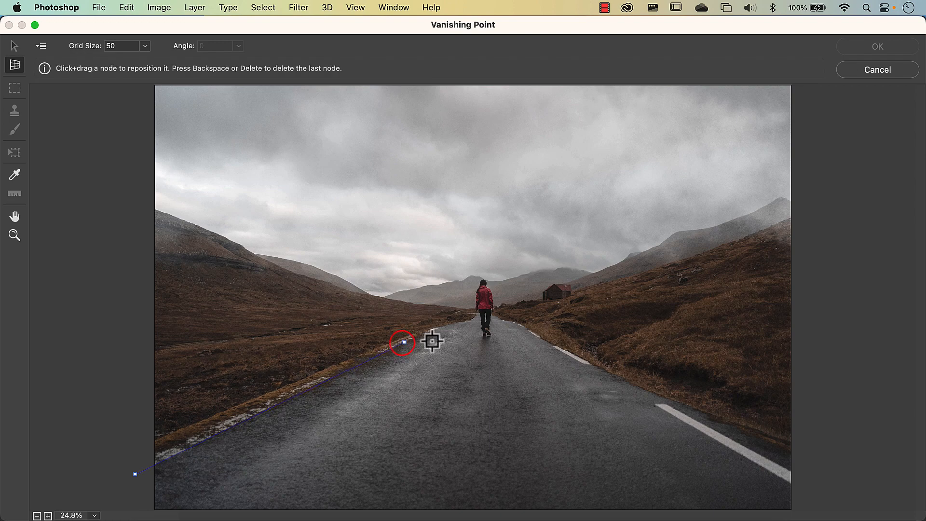
pyautogui.click(544, 342)
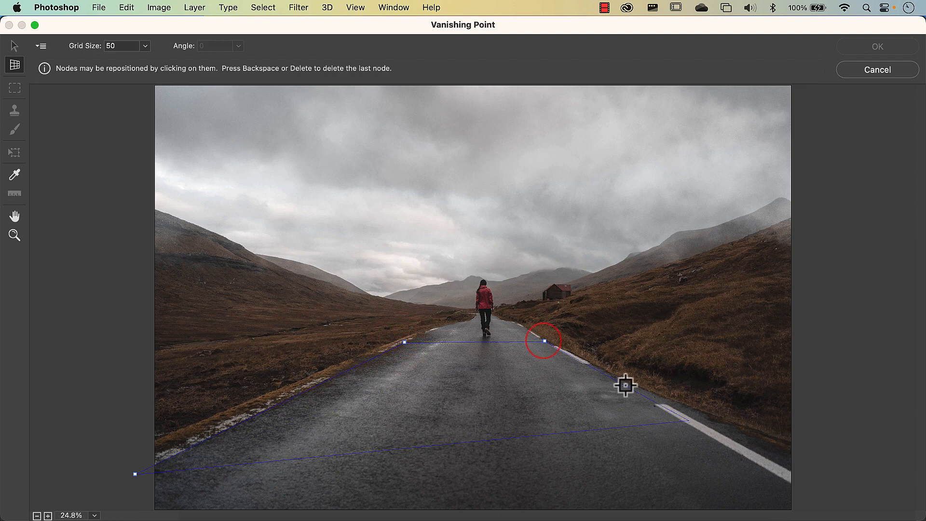
pyautogui.click(785, 482)
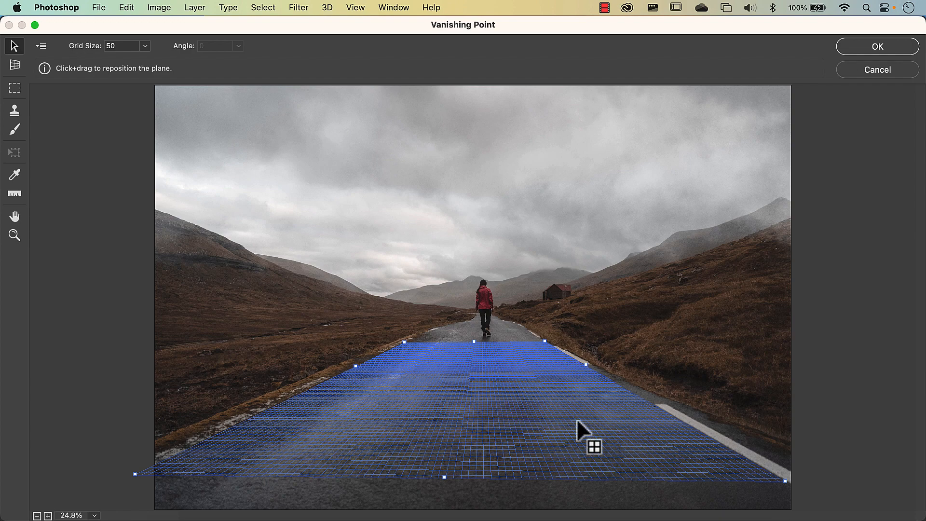
# Try the plane's near right corner at positions further into the road, and place it back by the white edge line.
pyautogui.moveTo(786, 481); pyautogui.dragTo(678, 461)
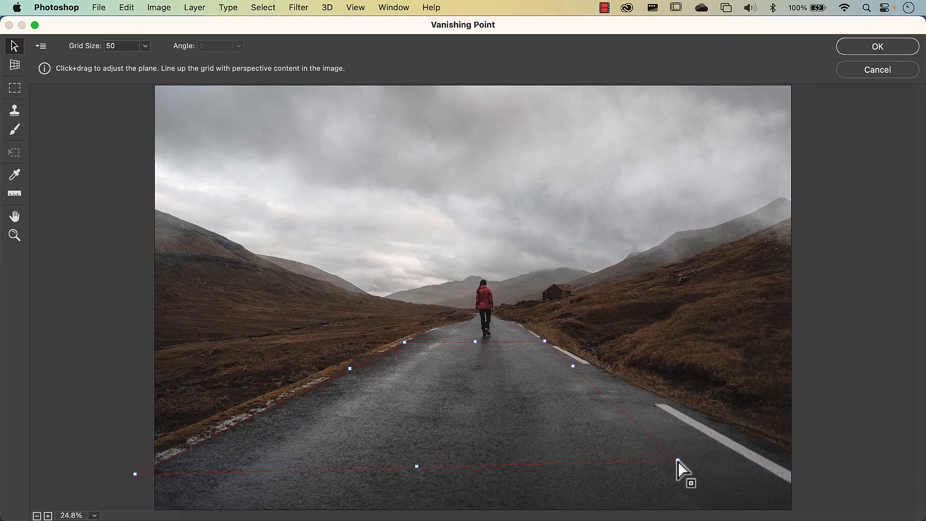
pyautogui.moveTo(678, 462); pyautogui.dragTo(438, 420)
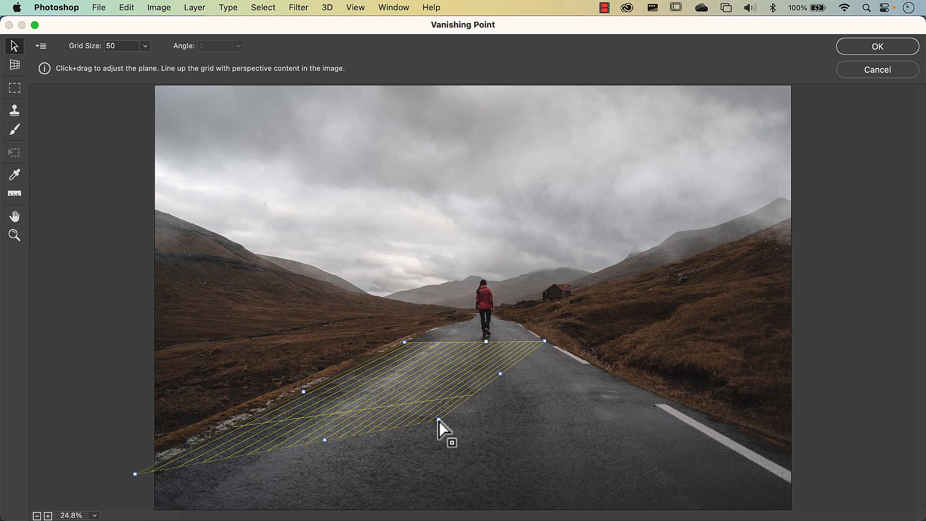
pyautogui.moveTo(439, 421); pyautogui.dragTo(772, 475)
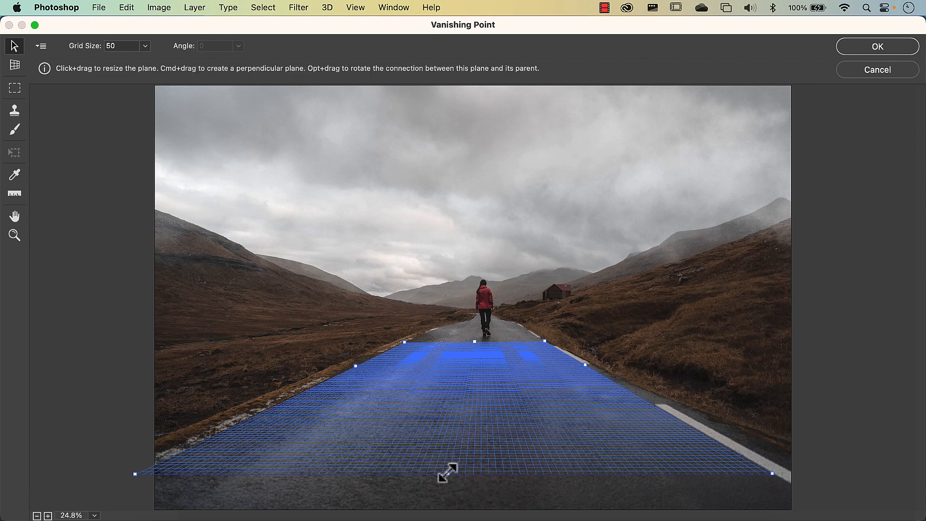
# Extend the perspective plane's near edge down to the lower edge of the photo and paste the copied STOP text.
pyautogui.moveTo(447, 471); pyautogui.dragTo(448, 508)
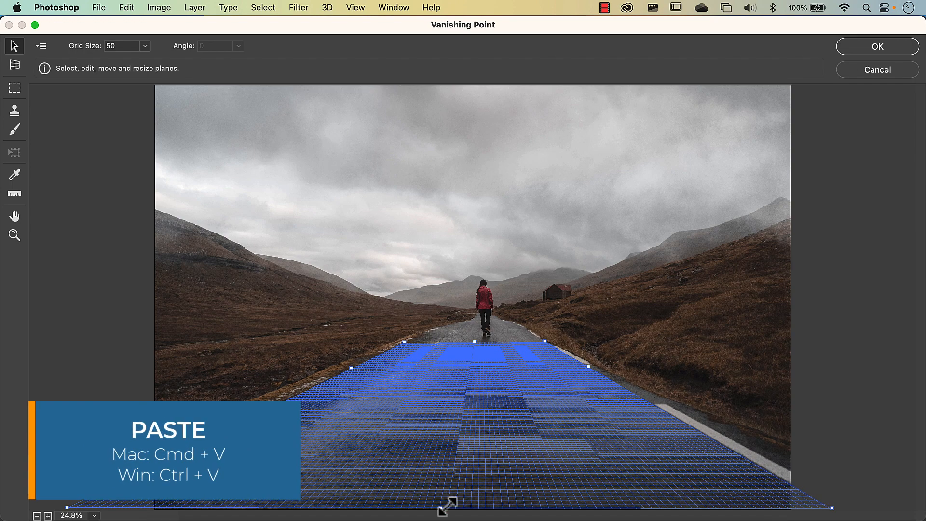
pyautogui.press('super+v')
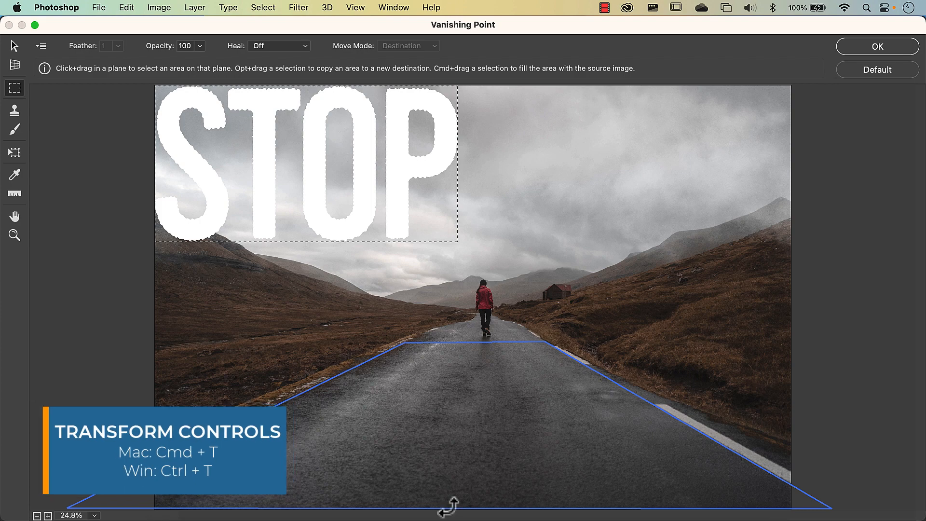
# Scale the pasted STOP text to the road's width, centre it in the perspective plane, and apply Vanishing Point.
pyautogui.press('super+t')
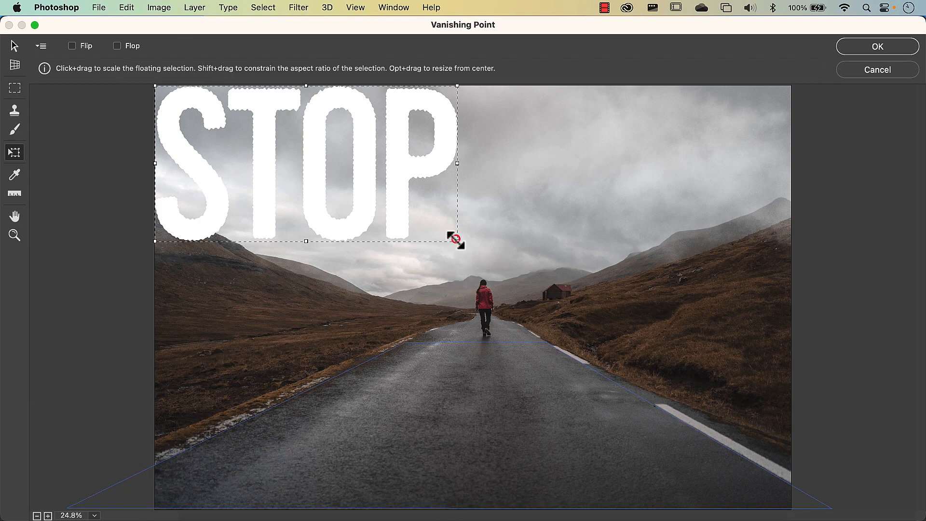
pyautogui.moveTo(456, 241); pyautogui.dragTo(582, 432)
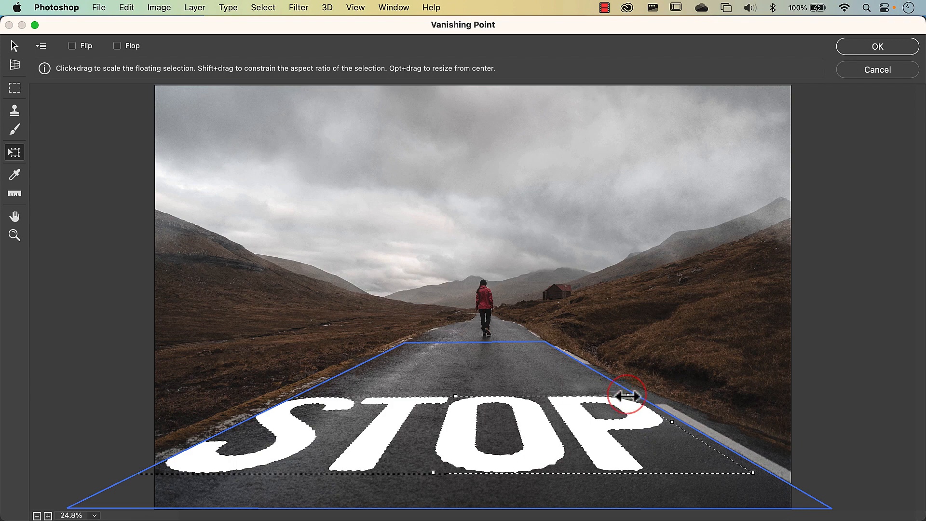
pyautogui.moveTo(627, 396)
pyautogui.mouseDown()
pyautogui.moveTo(613, 409)
pyautogui.moveTo(637, 400)
pyautogui.mouseUp()
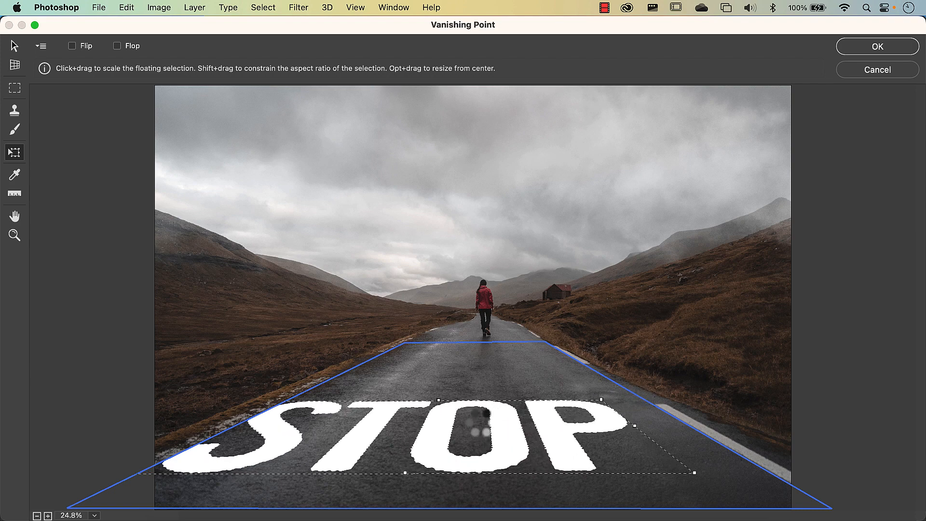
pyautogui.moveTo(447, 426); pyautogui.dragTo(479, 429)
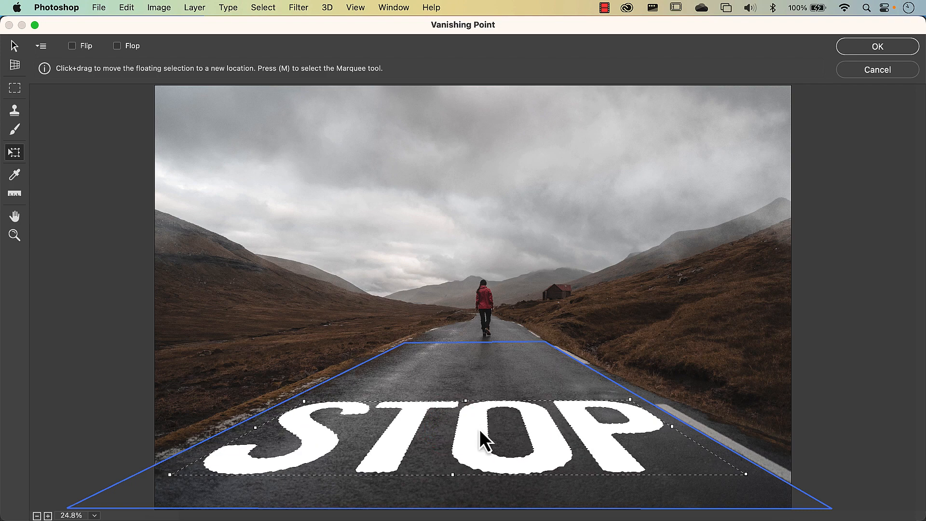
pyautogui.click(864, 51)
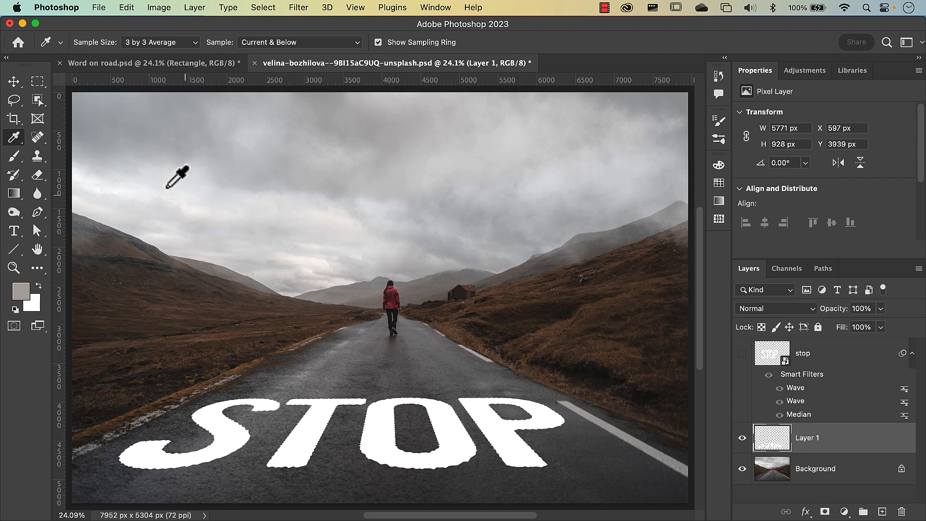
# Sample the off-white colour of the painted edge line beside the letter P as the foreground colour.
pyautogui.click(13, 141)
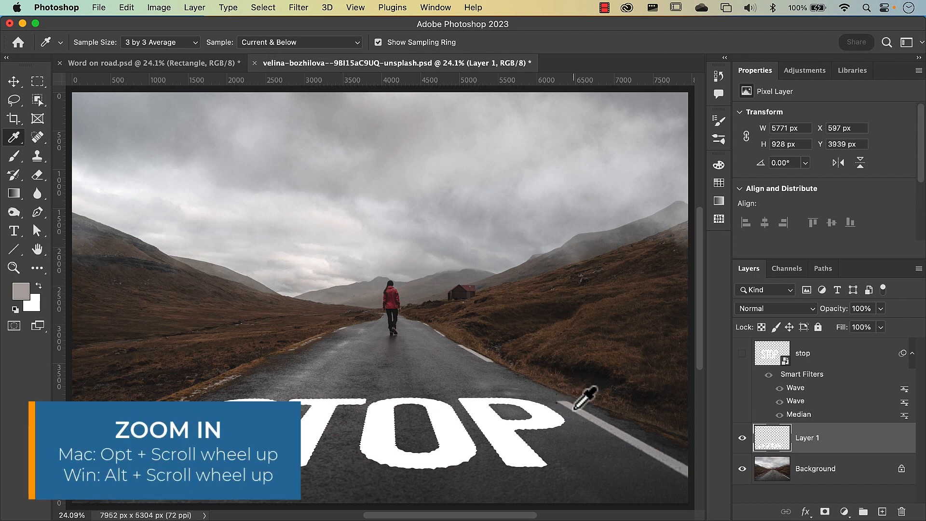
pyautogui.keyDown('alt'); pyautogui.scroll(5, 585, 398); pyautogui.keyUp('alt')
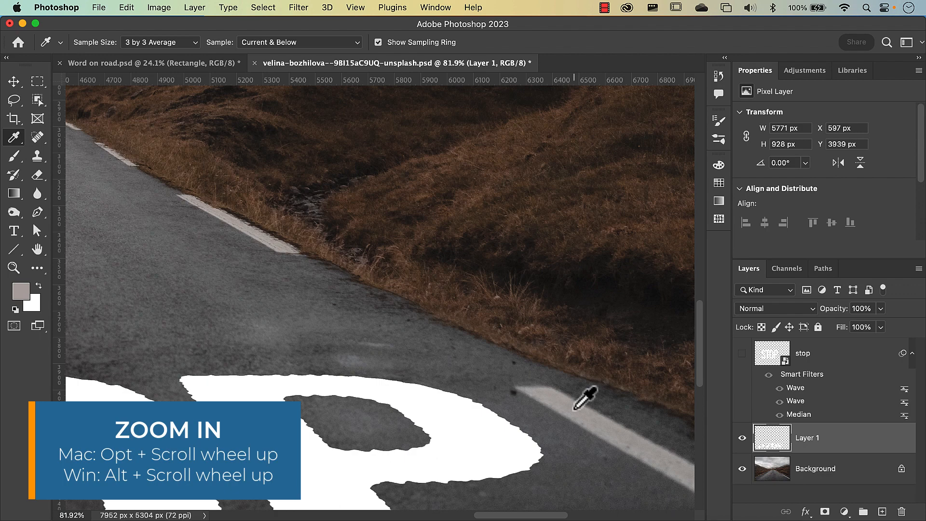
pyautogui.click(537, 394)
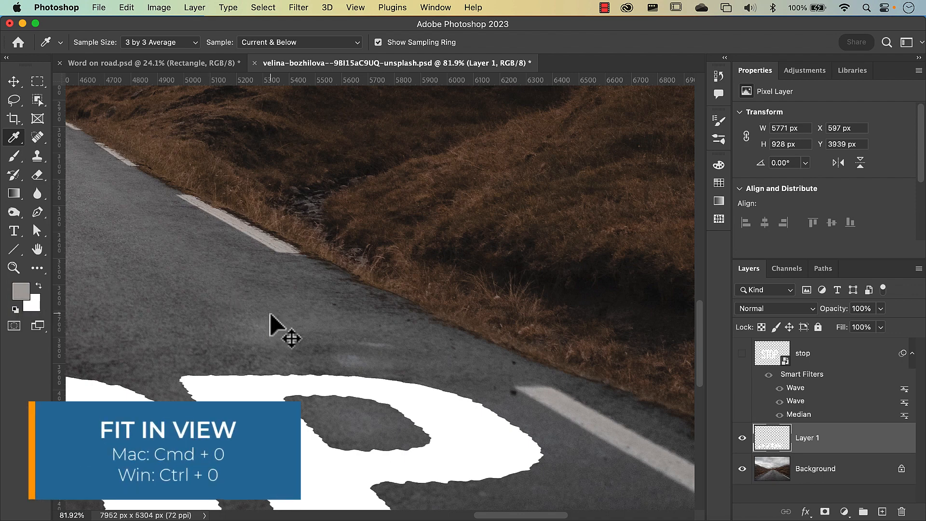
pyautogui.press('super+0')
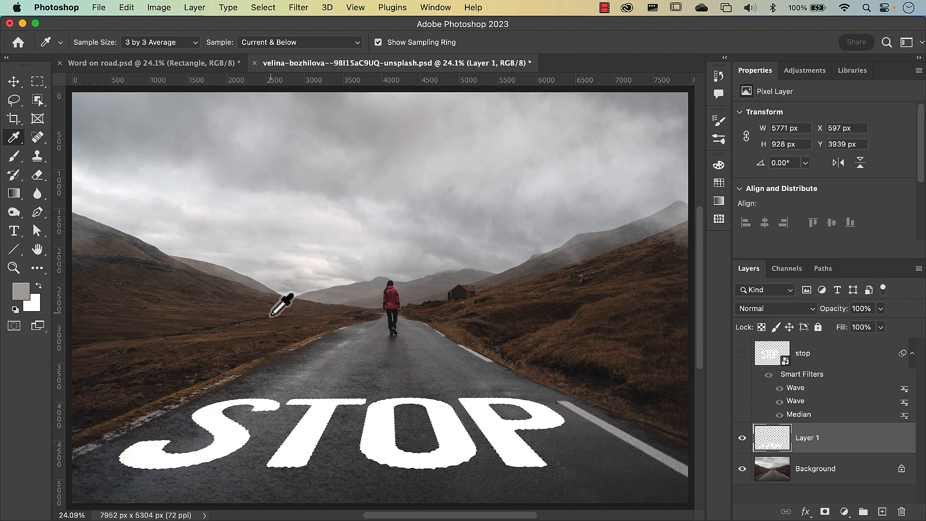
# Load the STOP lettering on Layer 1 as a selection, fill it with the foreground colour, and deselect.
pyautogui.keyDown('super'); pyautogui.click(778, 443); pyautogui.keyUp('super')
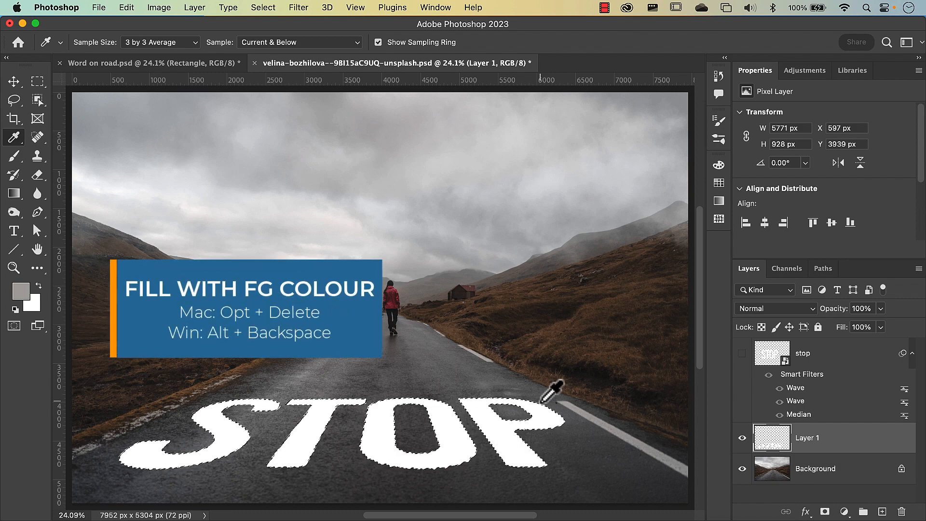
pyautogui.hotkey('alt', 'BackSpace')
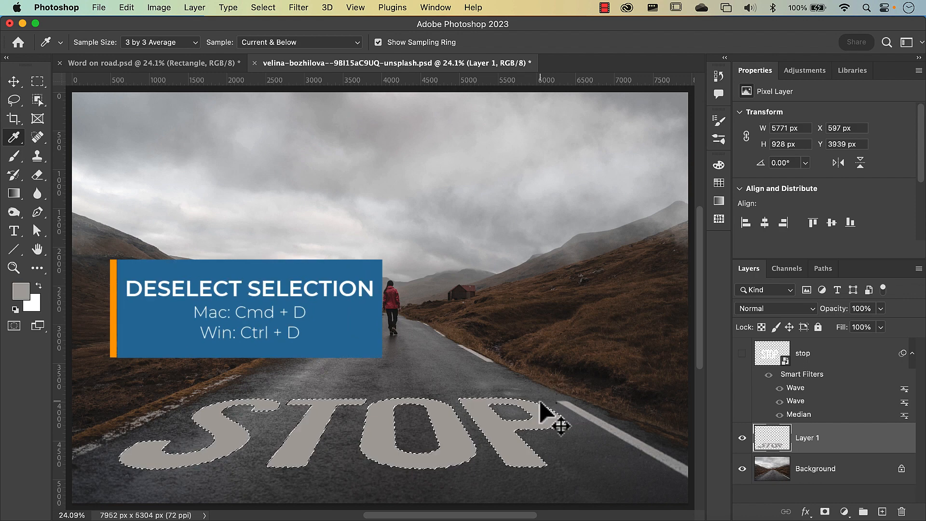
pyautogui.press('super+d')
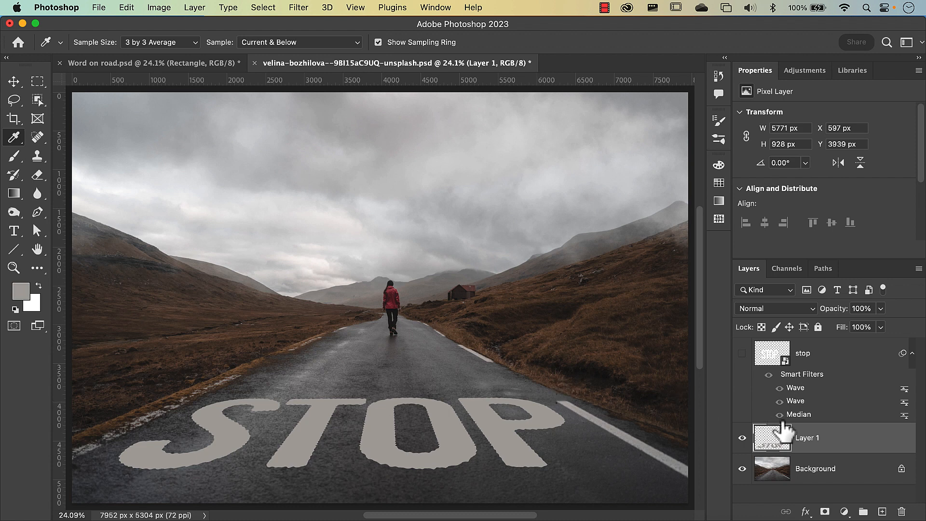
# Convert Layer 1 with the STOP lettering to a smart object.
pyautogui.rightClick(864, 441)
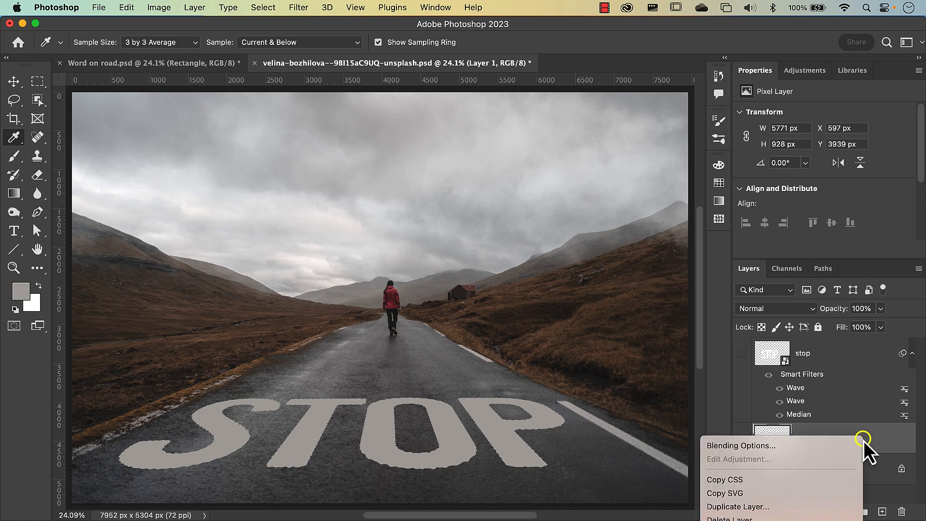
pyautogui.scroll(-5, 771, 424)
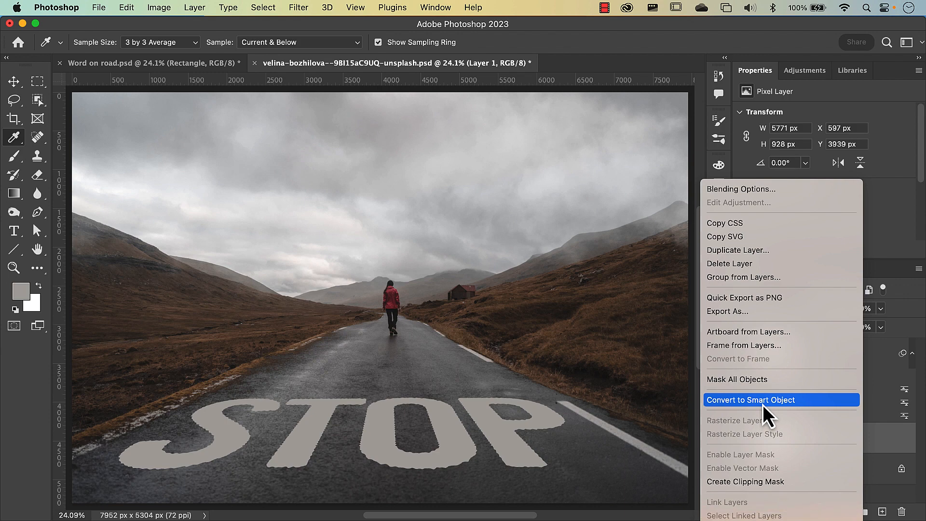
pyautogui.click(763, 404)
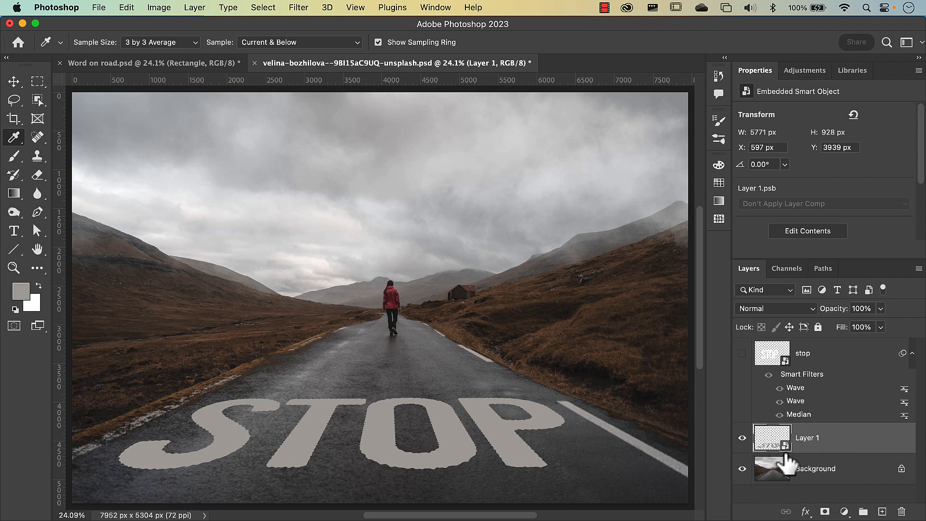
# In Layer 1's blending options, raise the dark Blend If threshold of the underlying layer to 76.
pyautogui.doubleClick(858, 441)
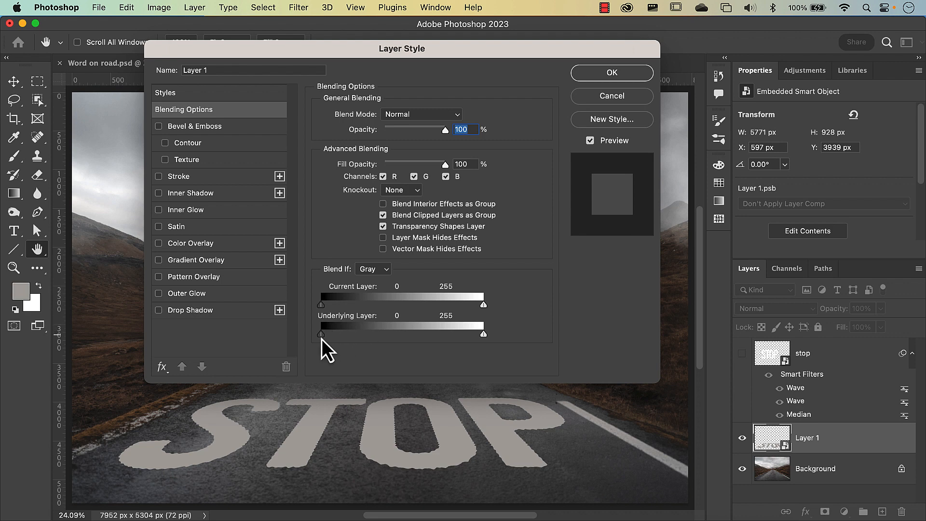
pyautogui.moveTo(322, 338); pyautogui.dragTo(368, 342)
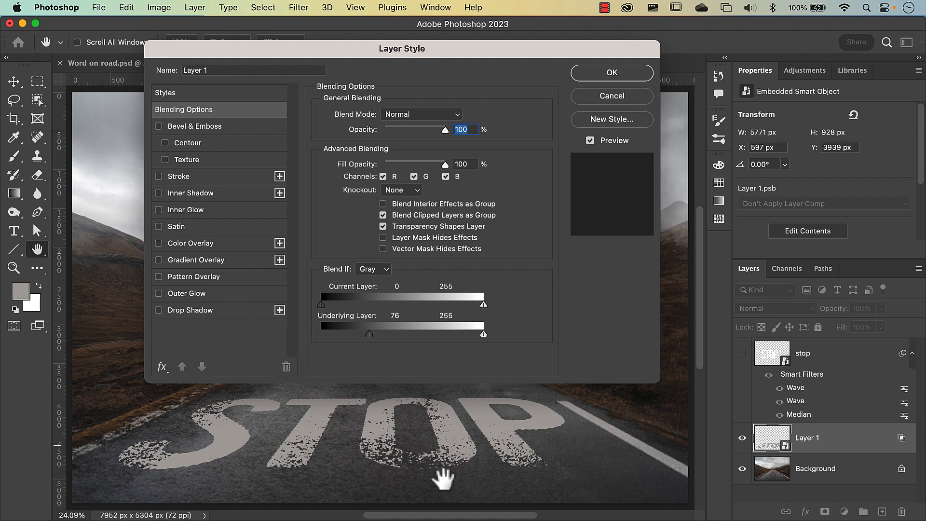
pyautogui.scroll(3, 442, 478)
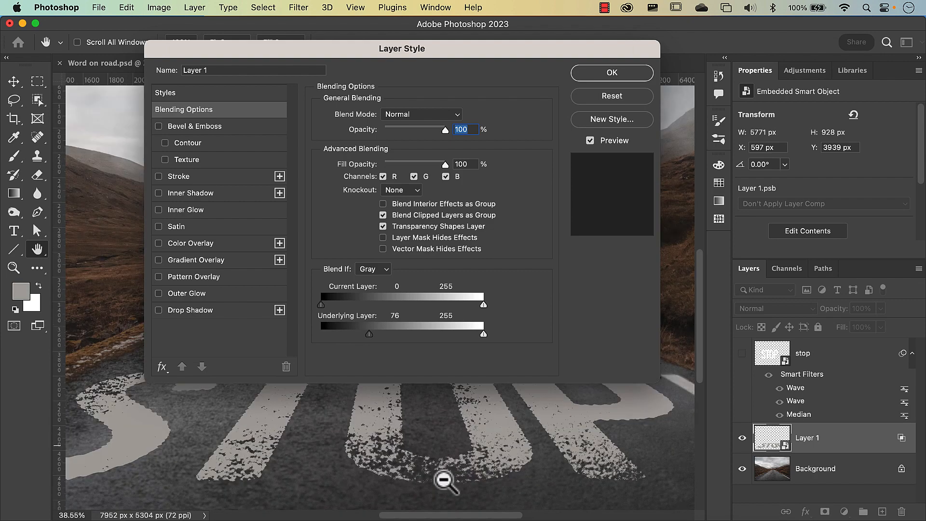
pyautogui.scroll(3, 444, 480)
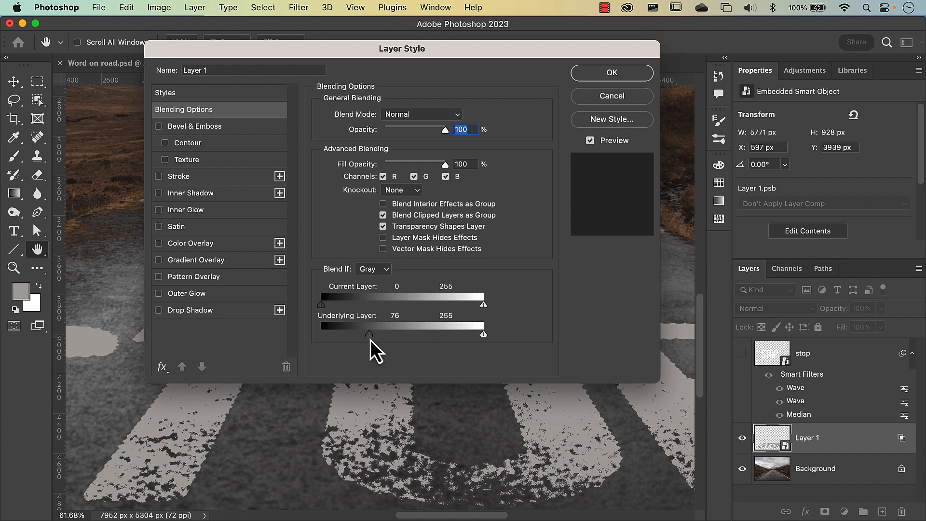
# Split the dark Blend If threshold of the underlying layer to 76 / 114 and apply the layer style.
pyautogui.press('alt')
pyautogui.moveTo(371, 339); pyautogui.dragTo(378, 339)
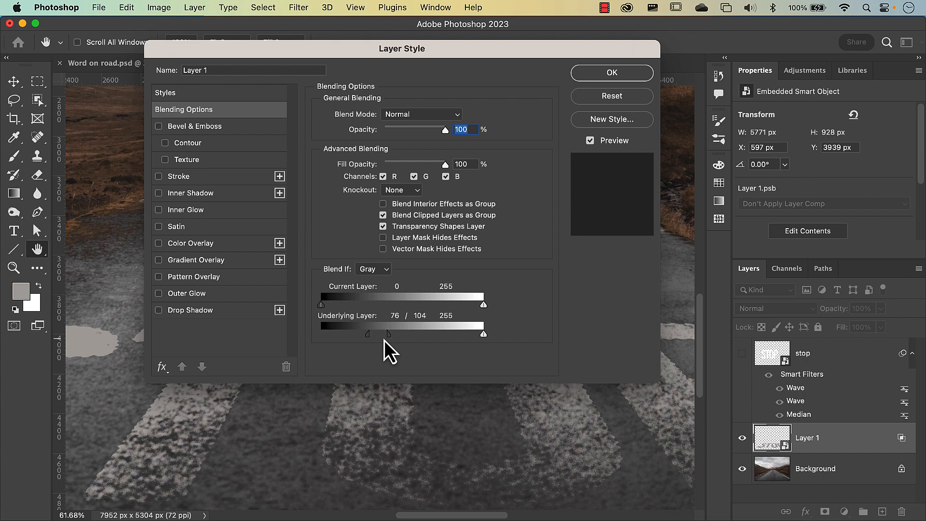
pyautogui.moveTo(388, 334)
pyautogui.mouseDown()
pyautogui.moveTo(379, 334)
pyautogui.moveTo(388, 334)
pyautogui.mouseUp()
pyautogui.moveTo(386, 344); pyautogui.dragTo(393, 340)
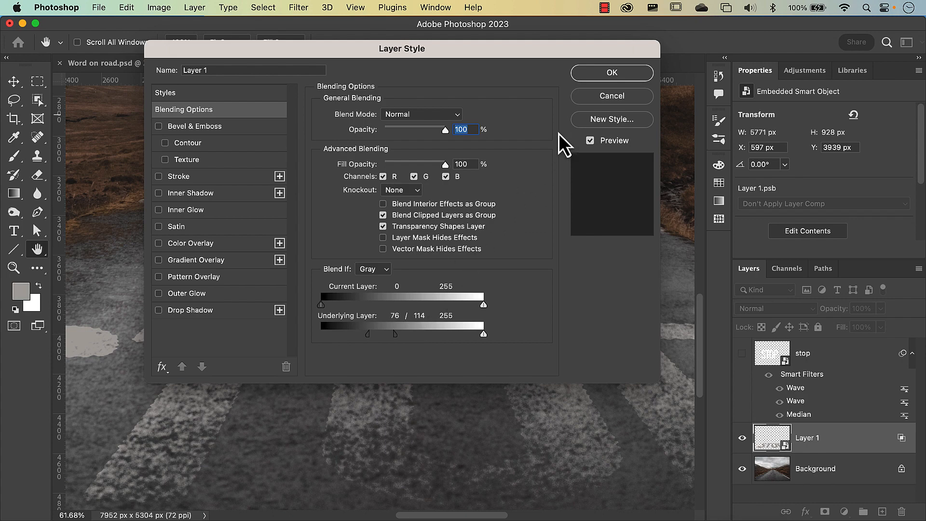
pyautogui.click(603, 77)
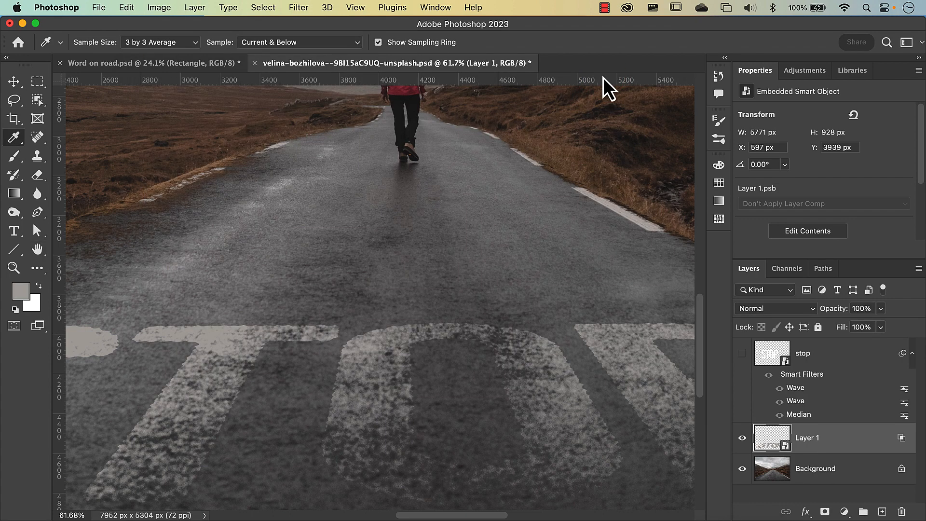
pyautogui.press('super+0')
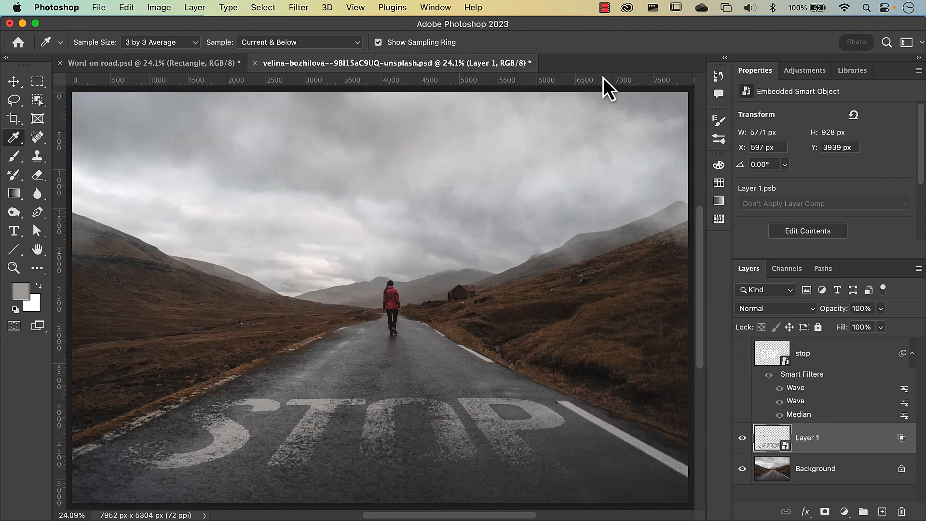
# Rename Layer 1 as STOP.
pyautogui.doubleClick(812, 440)
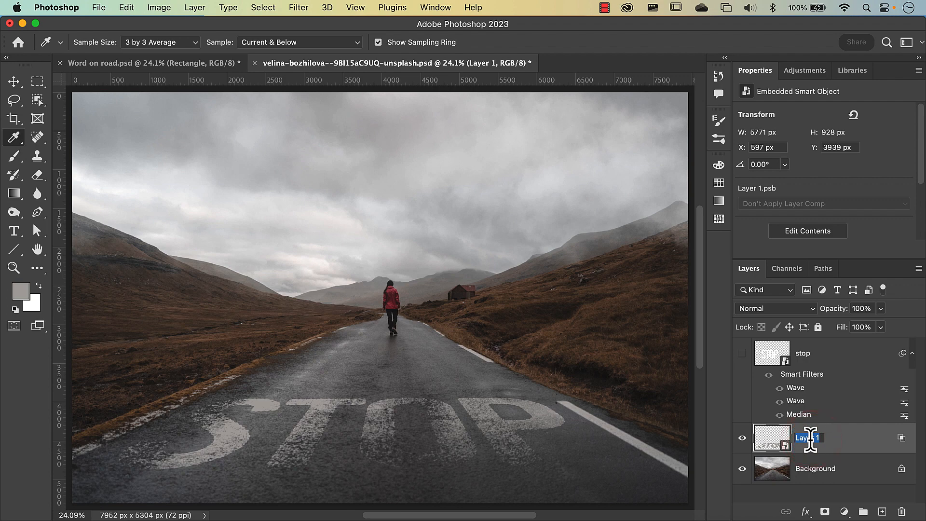
pyautogui.write('STOP')
pyautogui.press('Return')
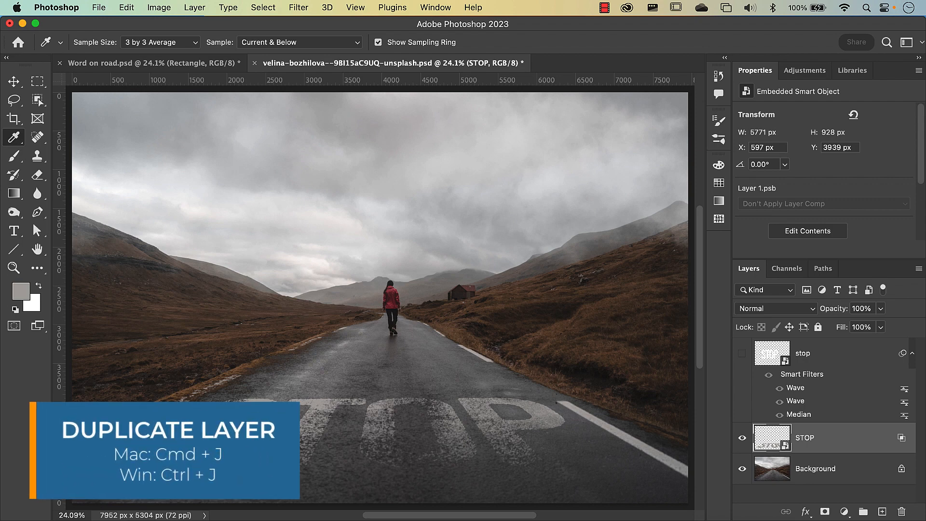
# Duplicate the STOP layer, name the copy Shadow, and place it directly below the STOP layer.
pyautogui.press('super+j')
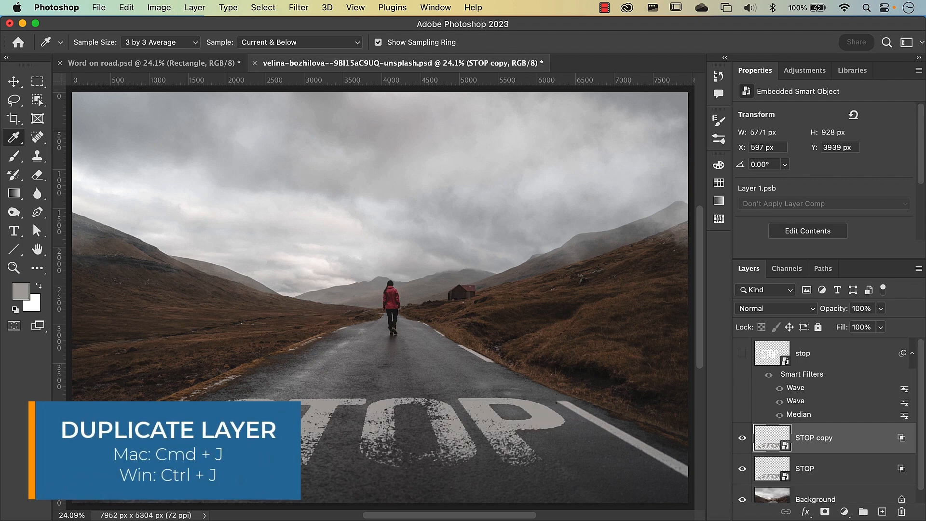
pyautogui.doubleClick(812, 441)
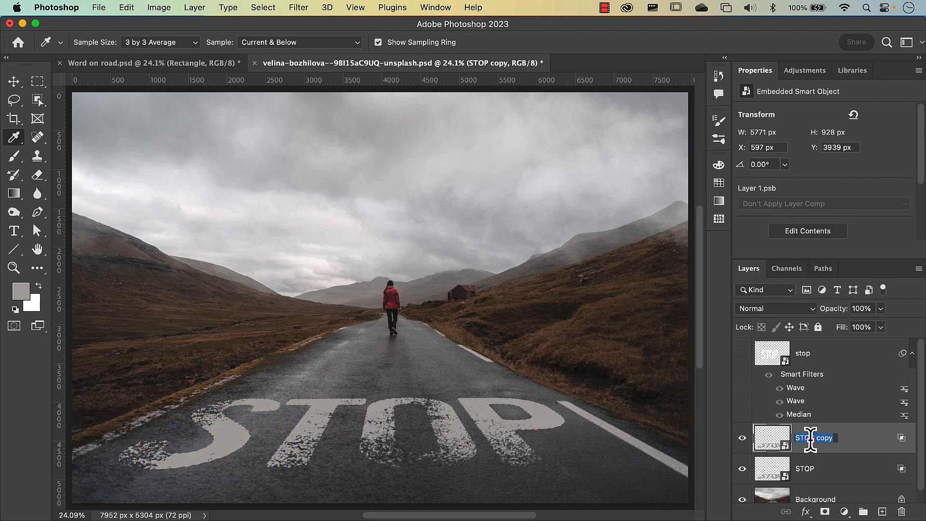
pyautogui.write('Shadow')
pyautogui.press('Return')
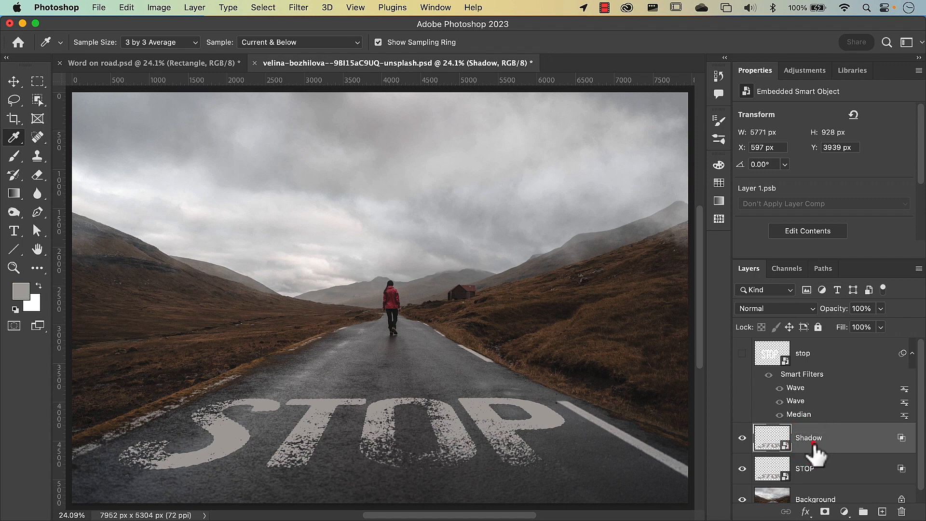
pyautogui.moveTo(812, 440); pyautogui.dragTo(814, 486)
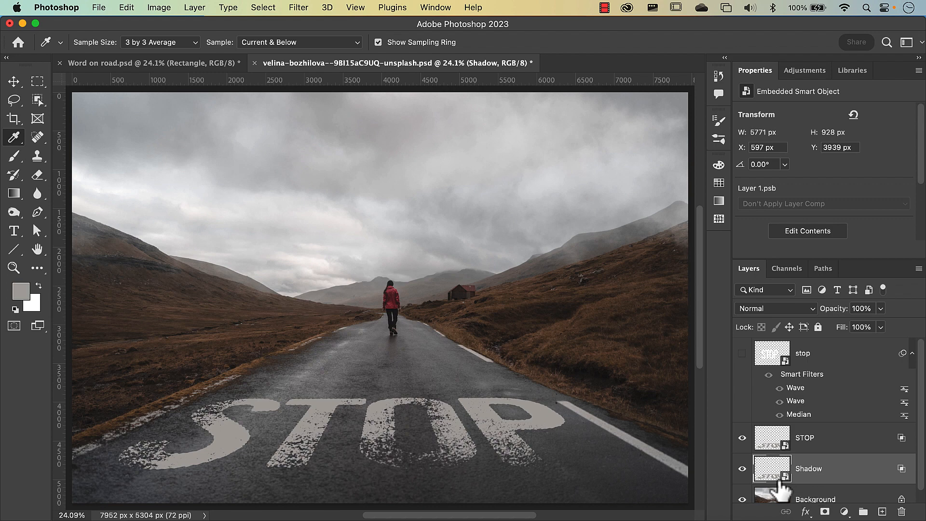
# Set the Shadow layer's fill to 0%, toggling the visibility of the Shadow and STOP layers to compare.
pyautogui.click(742, 469)
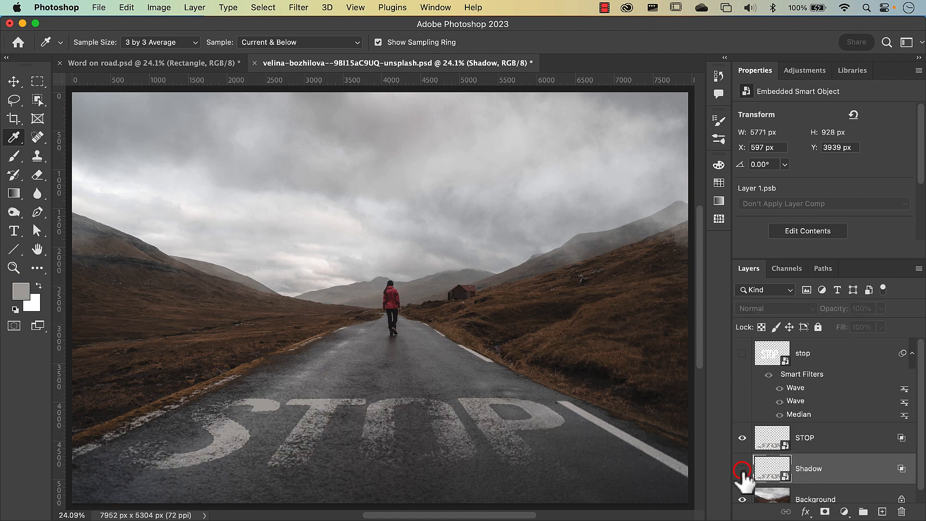
pyautogui.click(743, 468)
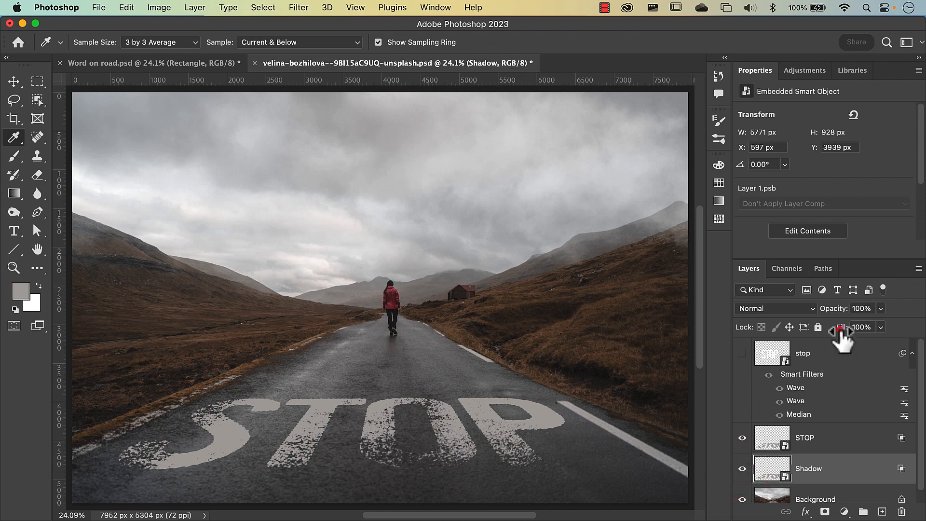
pyautogui.moveTo(840, 330); pyautogui.dragTo(829, 324)
pyautogui.moveTo(771, 330); pyautogui.dragTo(684, 341)
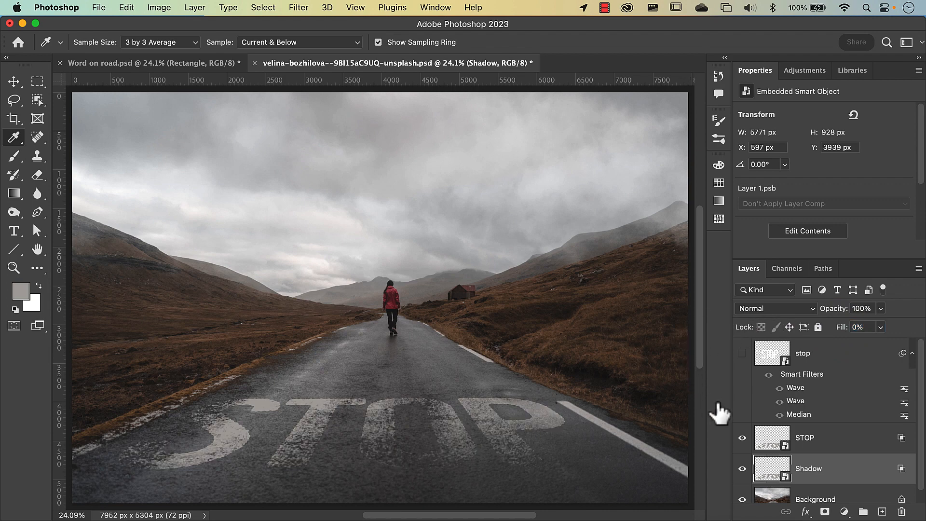
pyautogui.click(742, 438)
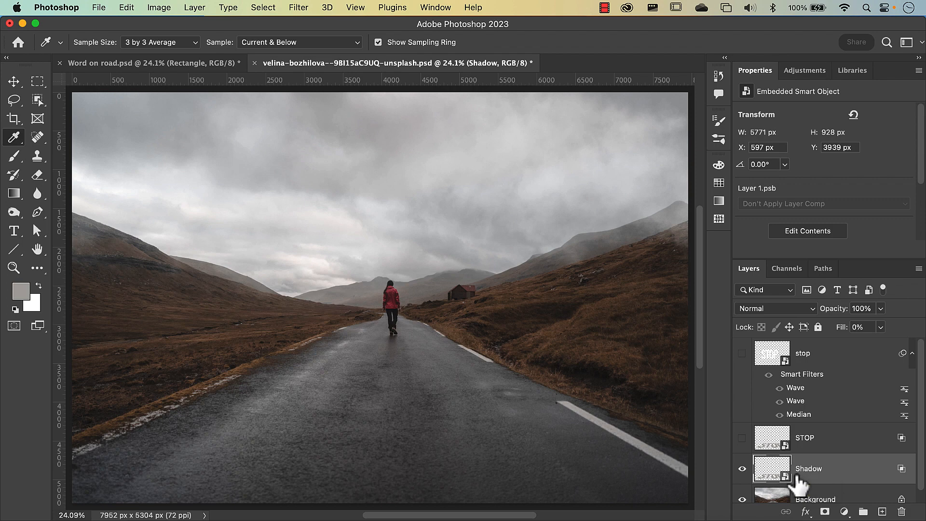
pyautogui.click(743, 438)
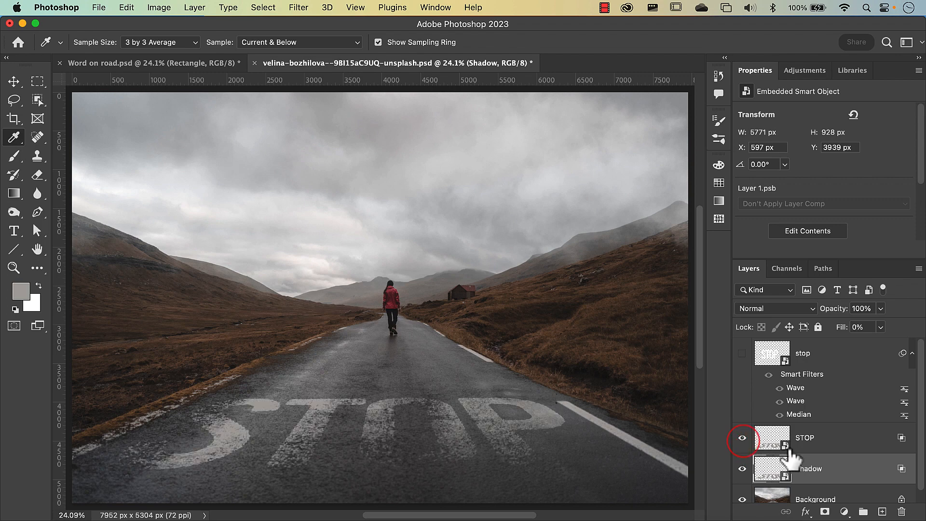
# Add a Drop Shadow to the Shadow layer in Multiply mode with 33% opacity, 44° angle, 6 px distance and 9 px size.
pyautogui.doubleClick(867, 477)
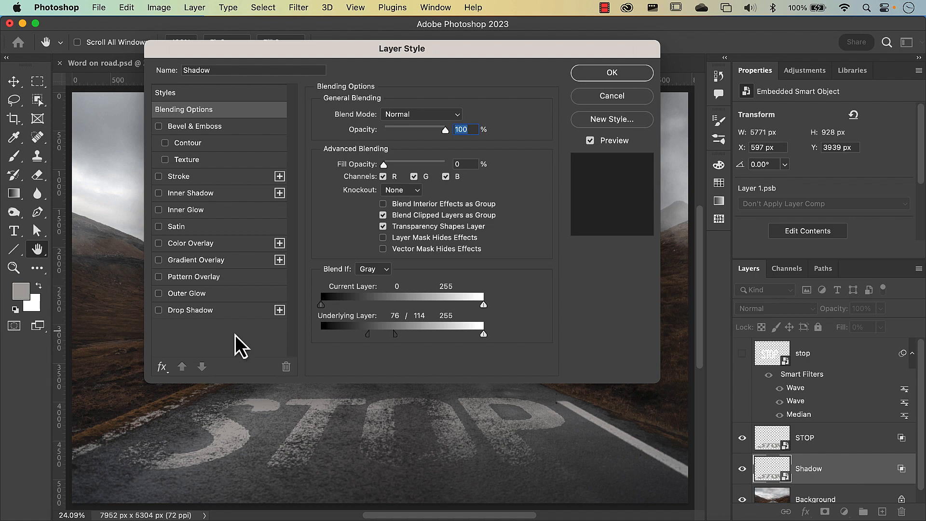
pyautogui.click(189, 310)
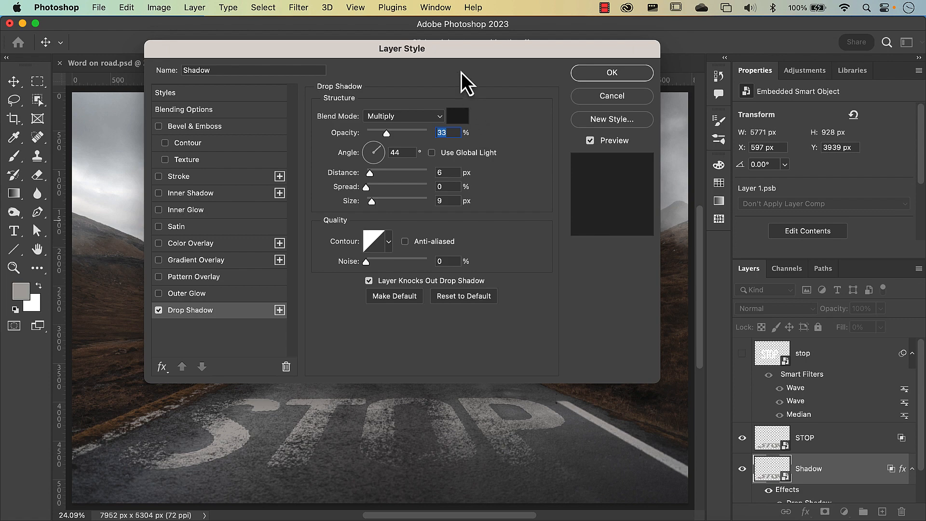
pyautogui.moveTo(455, 53); pyautogui.dragTo(719, 261)
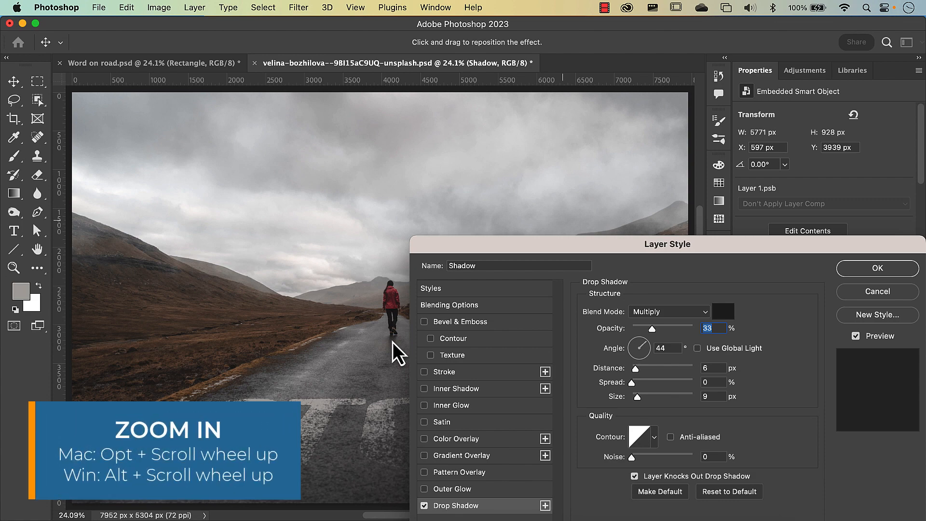
# Set the drop shadow colour to #292524 by sampling the dark shadow beneath the walker's shoes, and apply the layer style.
pyautogui.keyDown('alt'); pyautogui.scroll(2, 392, 342); pyautogui.keyUp('alt')
pyautogui.scroll(4, 392, 343)
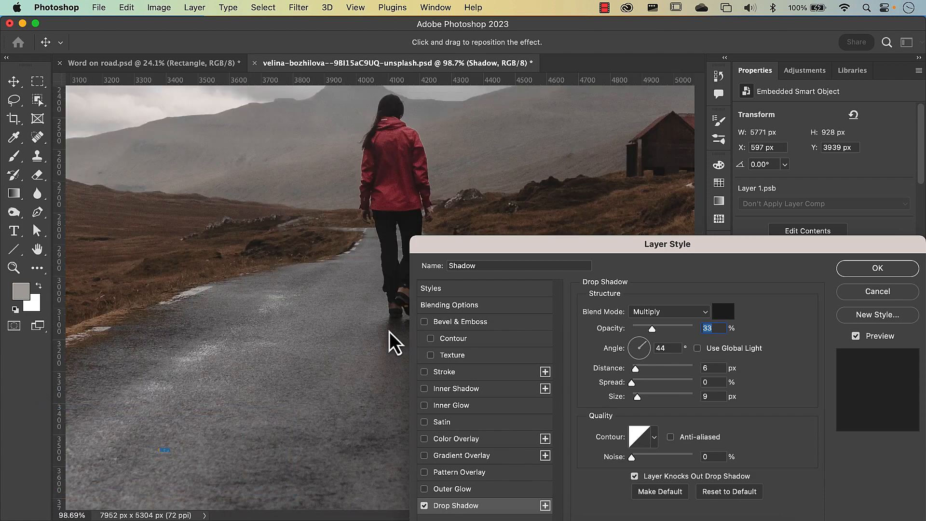
pyautogui.moveTo(351, 295); pyautogui.dragTo(245, 303)
pyautogui.scroll(3, 284, 336)
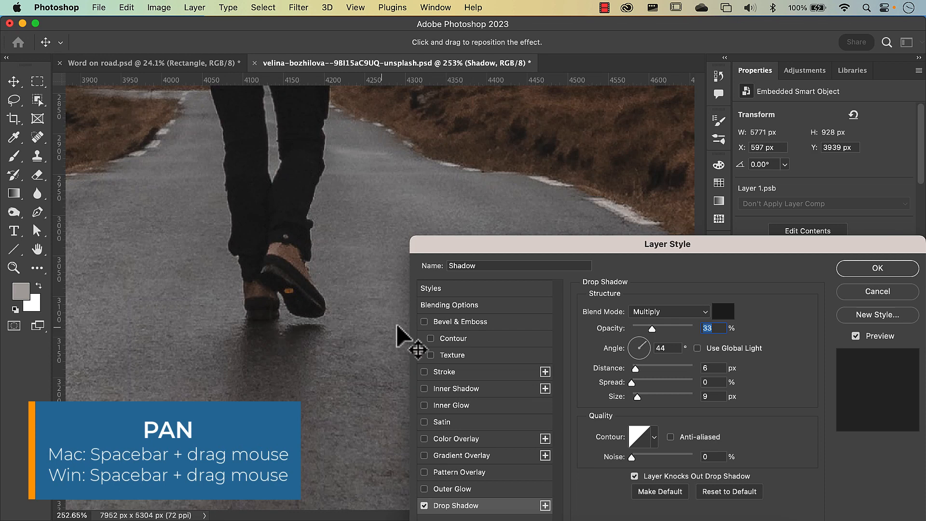
pyautogui.click(724, 313)
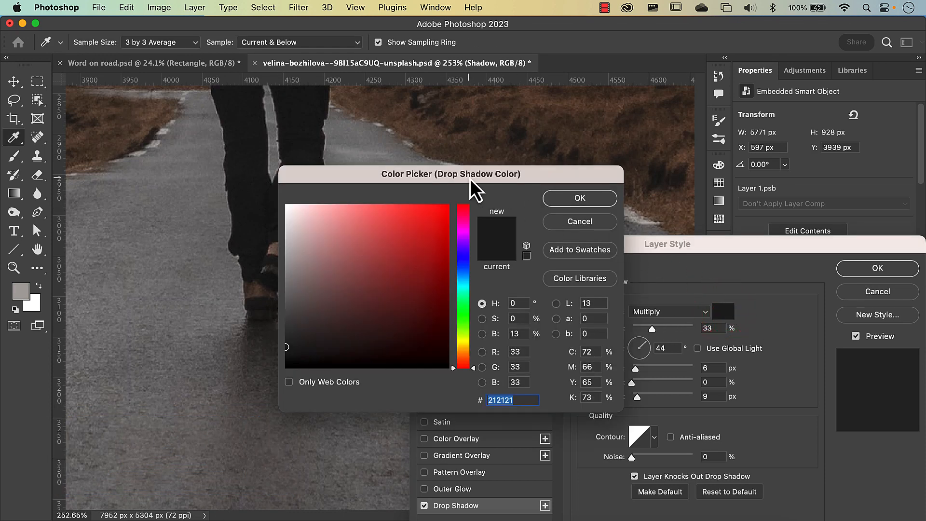
pyautogui.moveTo(470, 179); pyautogui.dragTo(541, 152)
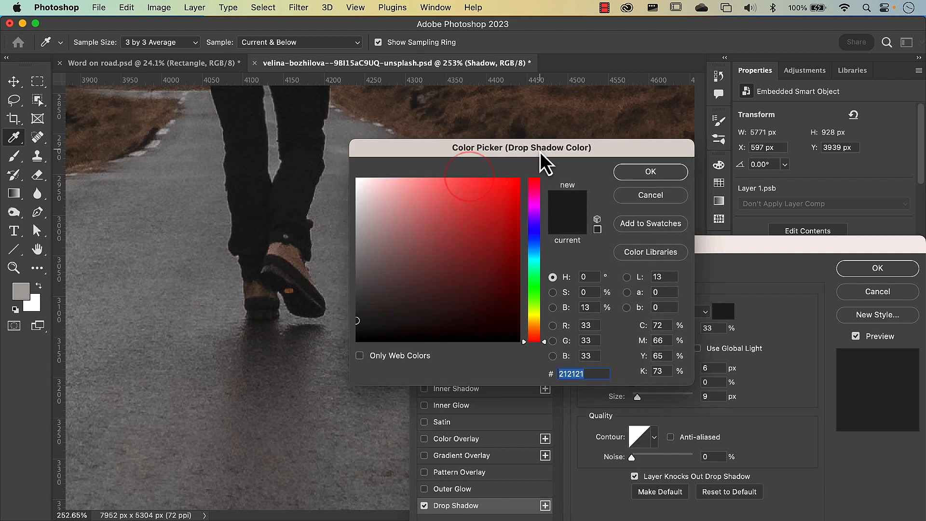
pyautogui.click(304, 328)
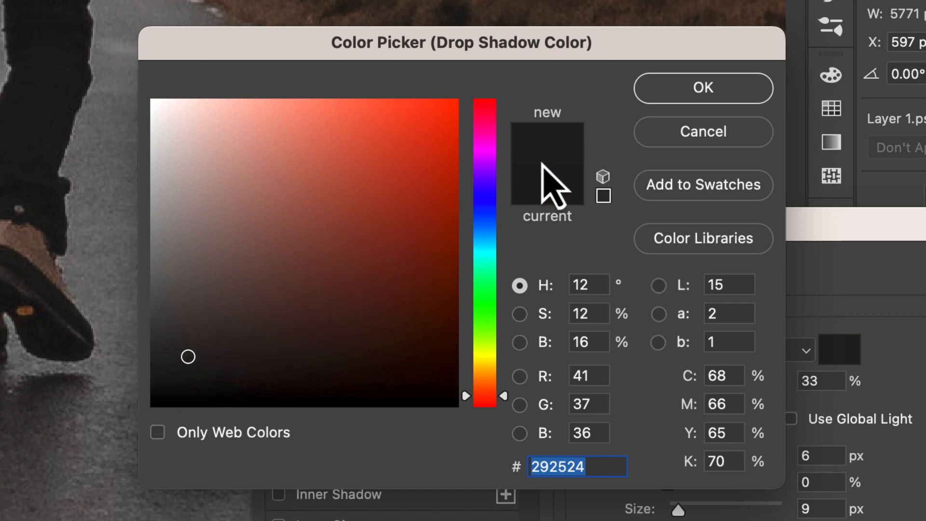
pyautogui.click(668, 88)
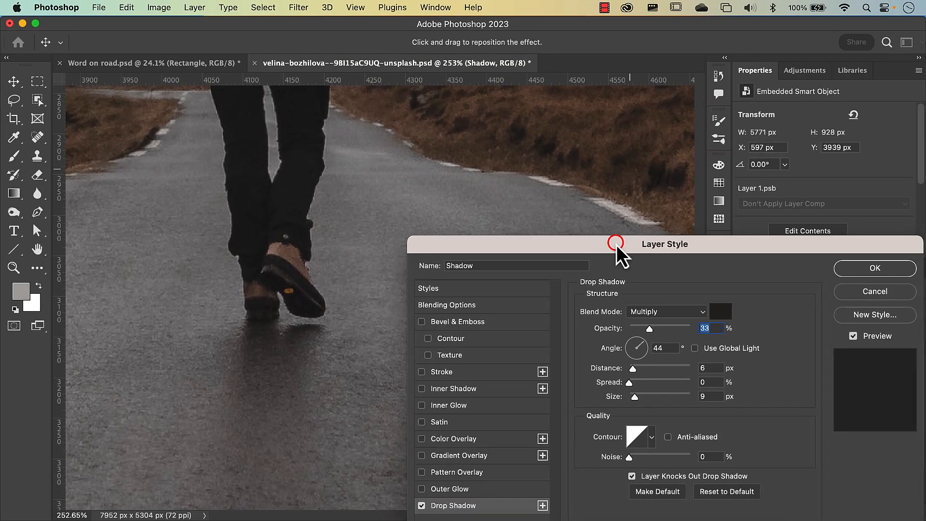
pyautogui.moveTo(617, 245); pyautogui.dragTo(583, 128)
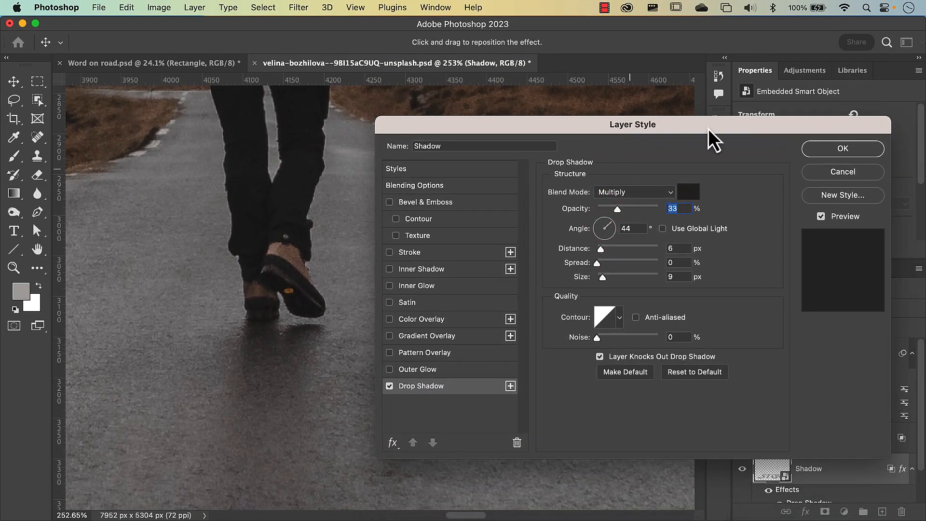
pyautogui.click(835, 147)
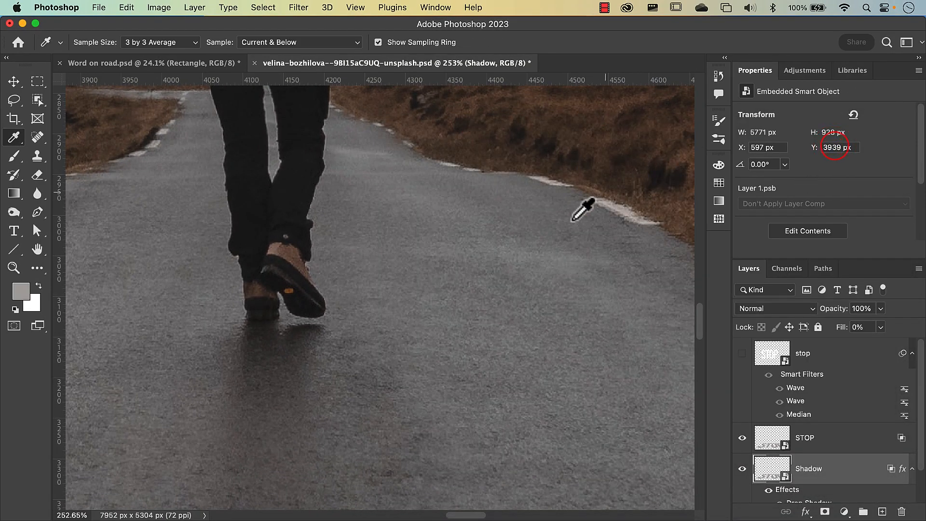
# Examine the lower edges of the STOP letters up close, toggling the Shadow layer's effects off and on to compare.
pyautogui.moveTo(363, 431); pyautogui.dragTo(432, 227)
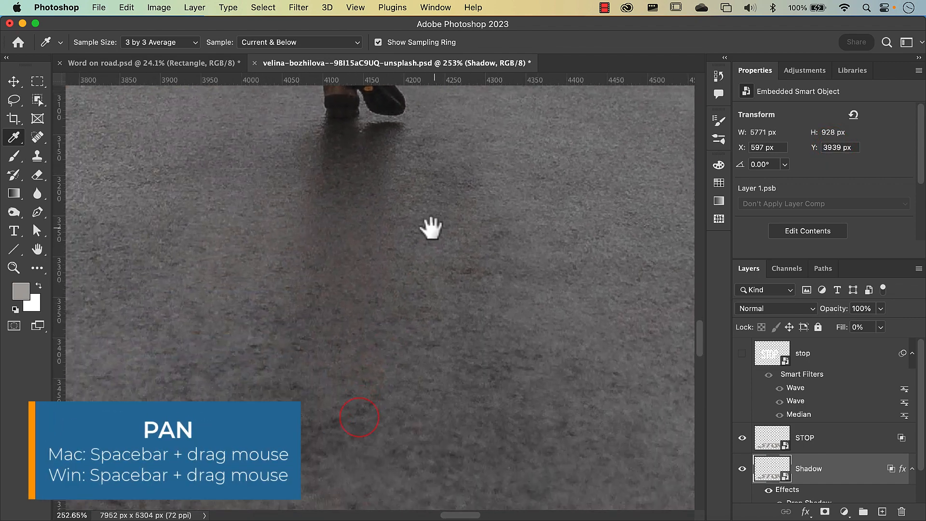
pyautogui.moveTo(320, 474); pyautogui.dragTo(437, 303)
pyautogui.moveTo(306, 419); pyautogui.dragTo(327, 157)
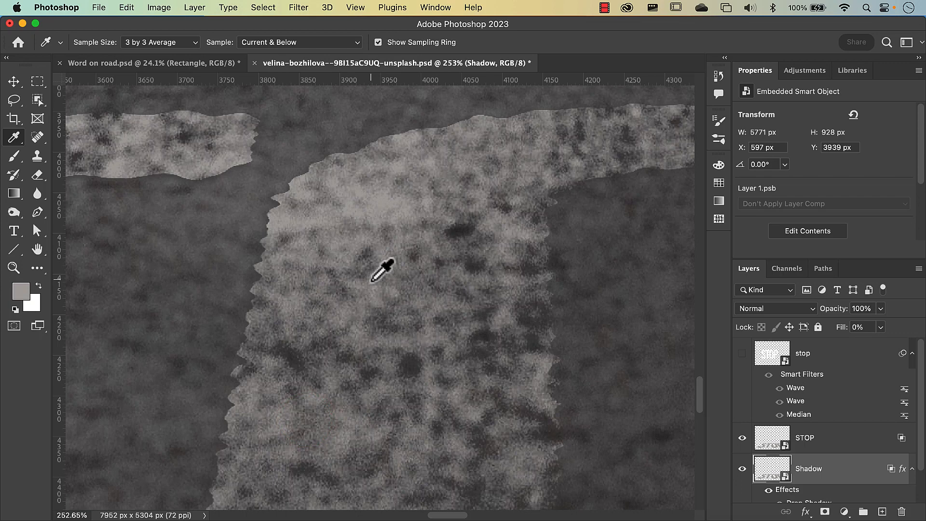
pyautogui.scroll(-3, 381, 270)
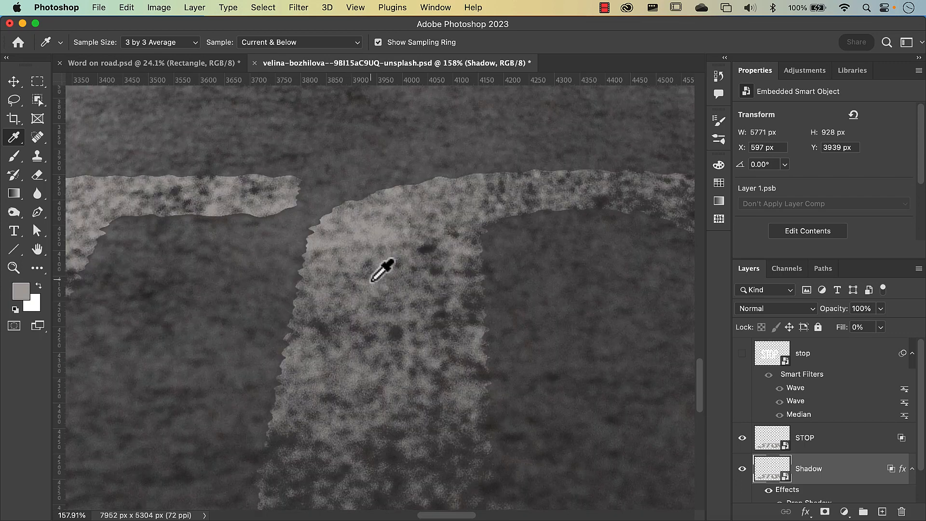
pyautogui.moveTo(192, 222); pyautogui.dragTo(359, 280)
pyautogui.moveTo(155, 327); pyautogui.dragTo(431, 280)
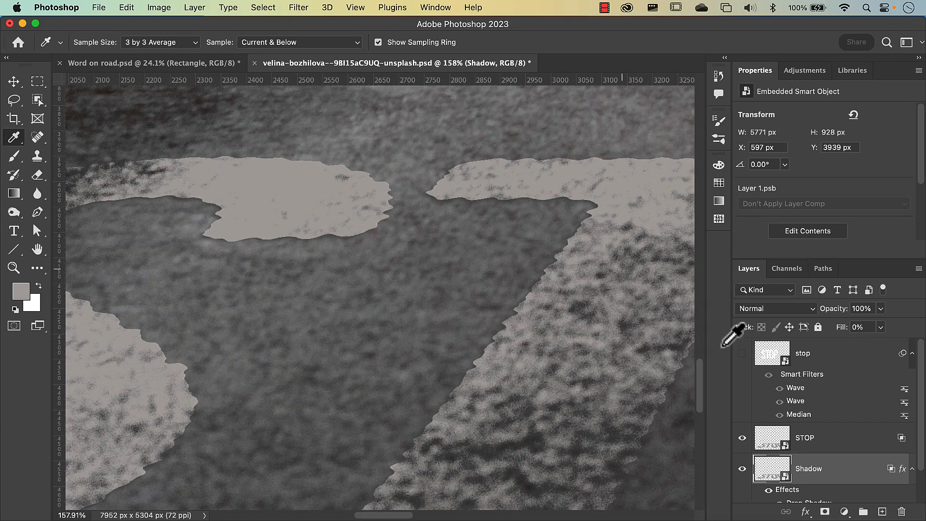
pyautogui.moveTo(766, 261); pyautogui.dragTo(771, 194)
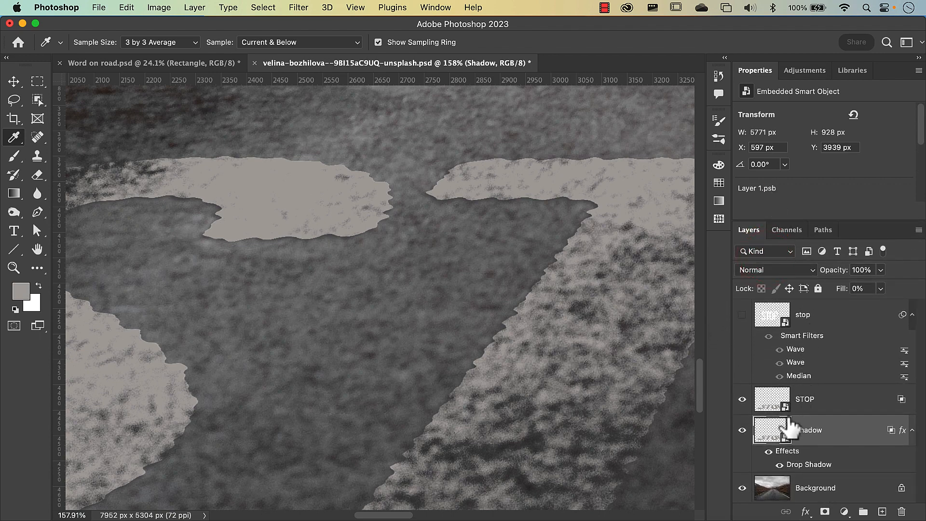
pyautogui.click(774, 452)
pyautogui.click(774, 451)
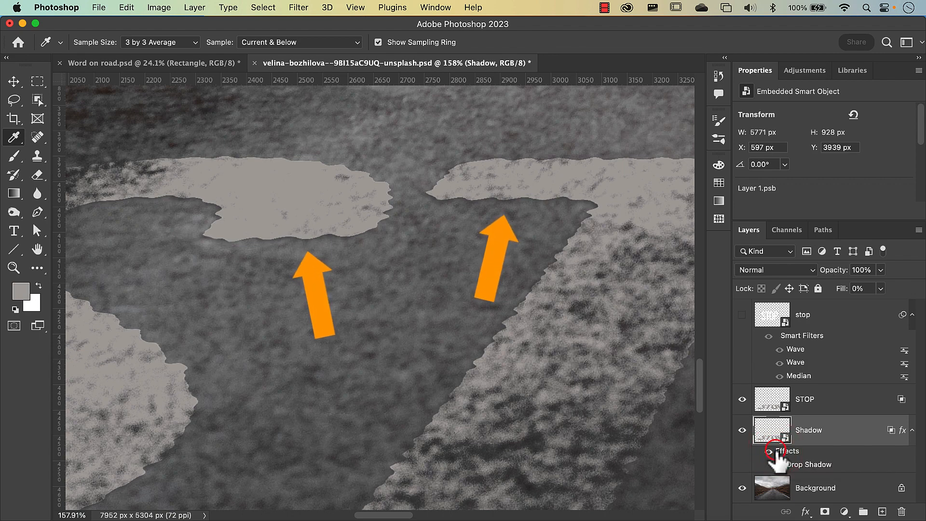
pyautogui.click(775, 451)
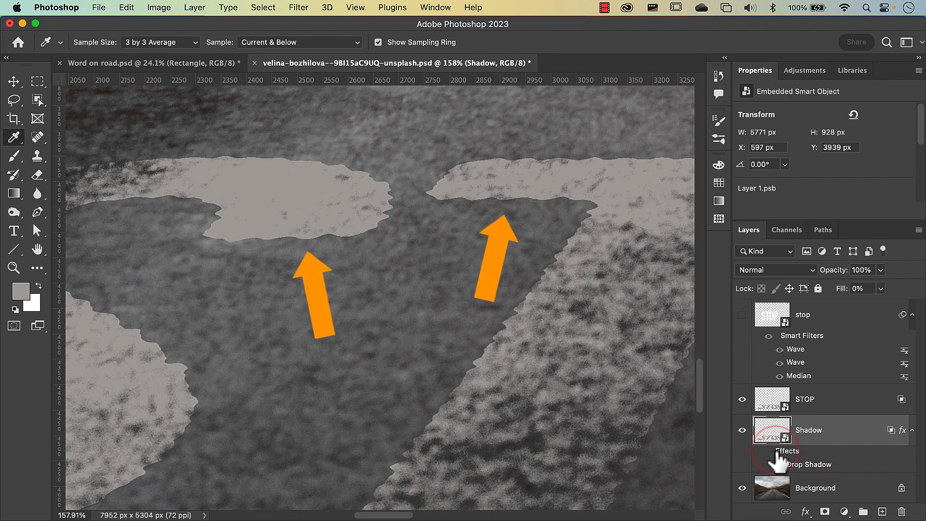
pyautogui.click(775, 450)
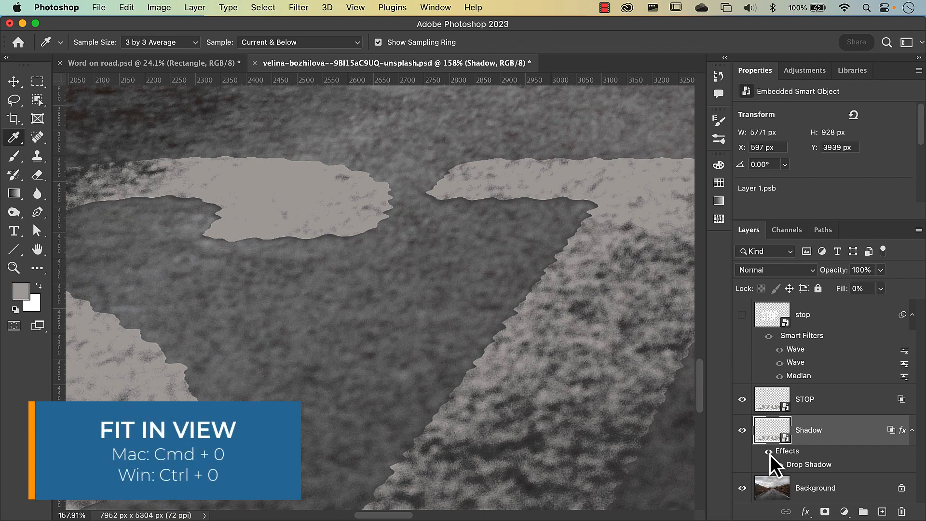
# Start a free transform of the Shadow layer in Warp mode with the Custom warp type.
pyautogui.press('super+0')
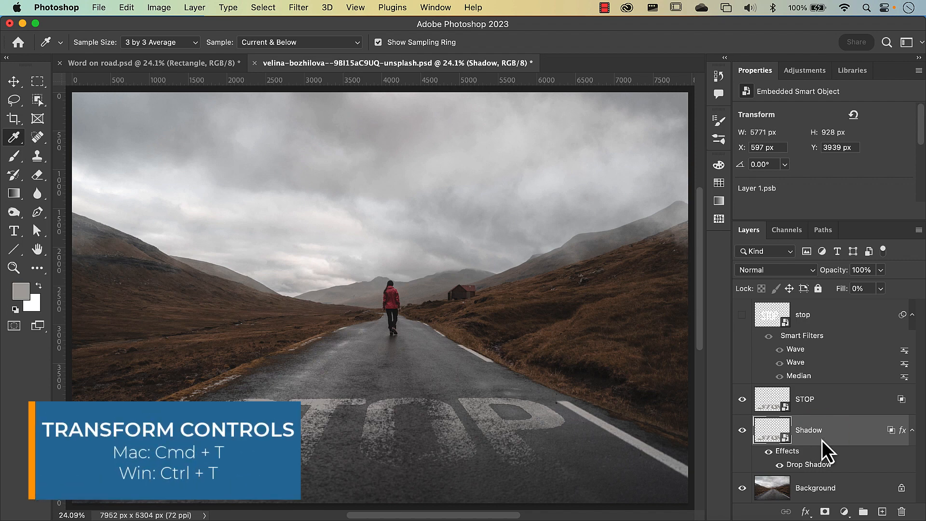
pyautogui.press('super+t')
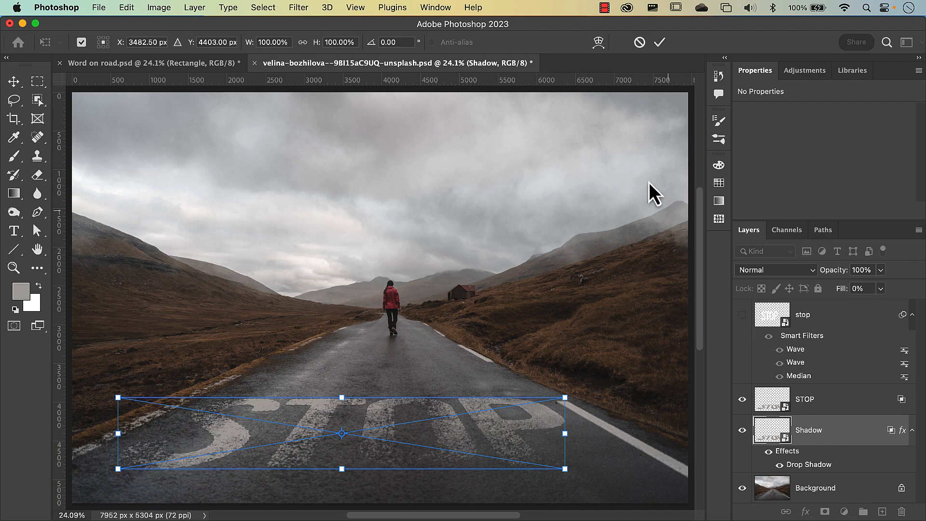
pyautogui.click(598, 45)
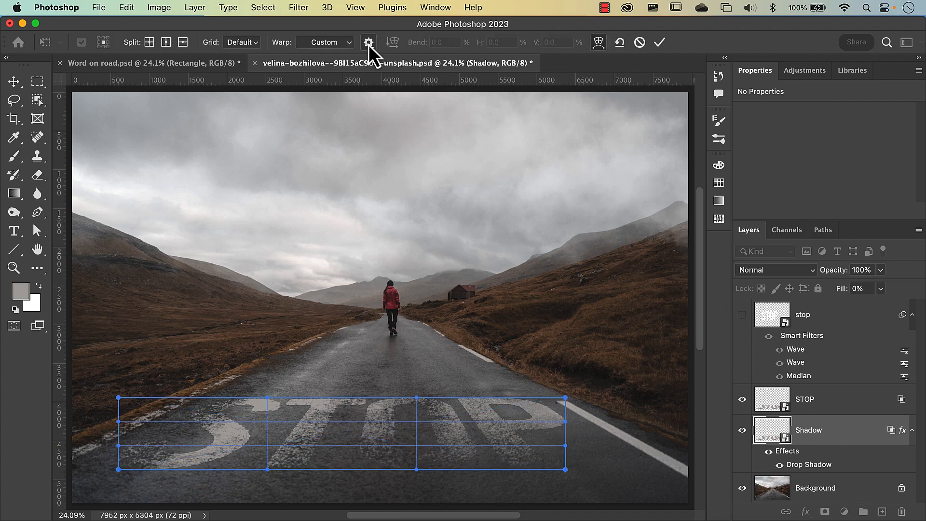
pyautogui.click(318, 44)
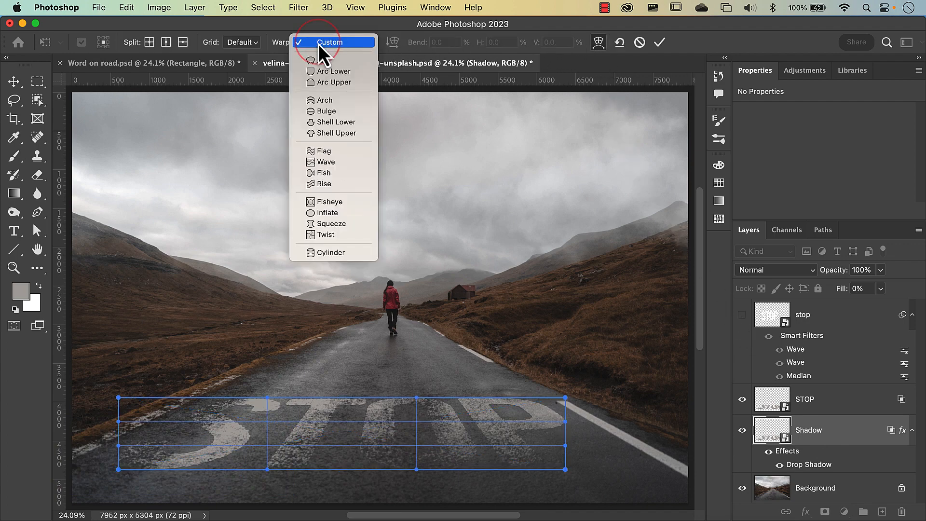
pyautogui.click(318, 44)
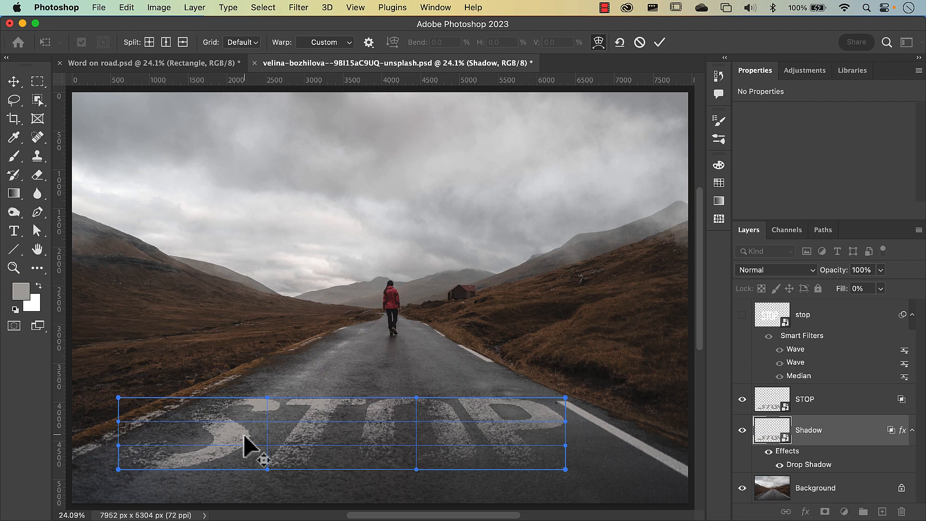
pyautogui.scroll(3, 245, 437)
pyautogui.scroll(6, 244, 432)
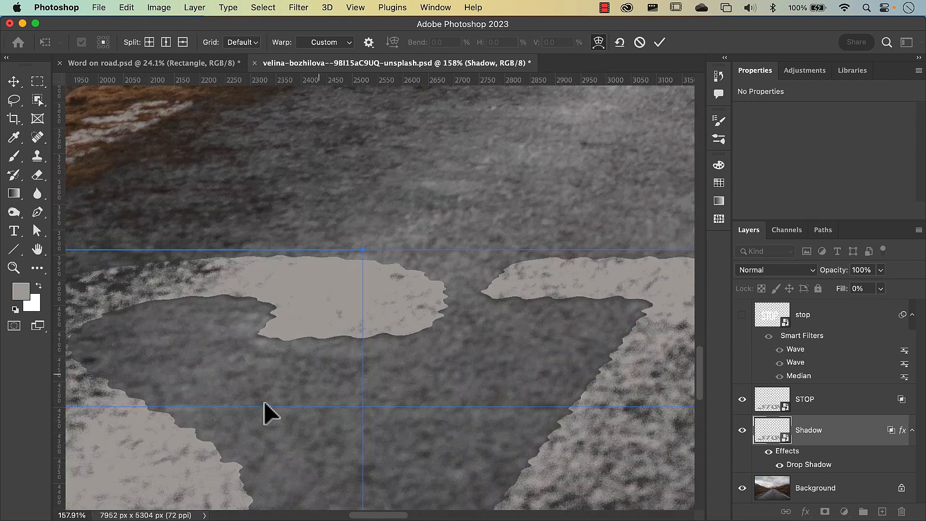
# Try to offset the shadow from the letters by warping the undivided grid near the S, and undo it.
pyautogui.moveTo(264, 401); pyautogui.dragTo(322, 373)
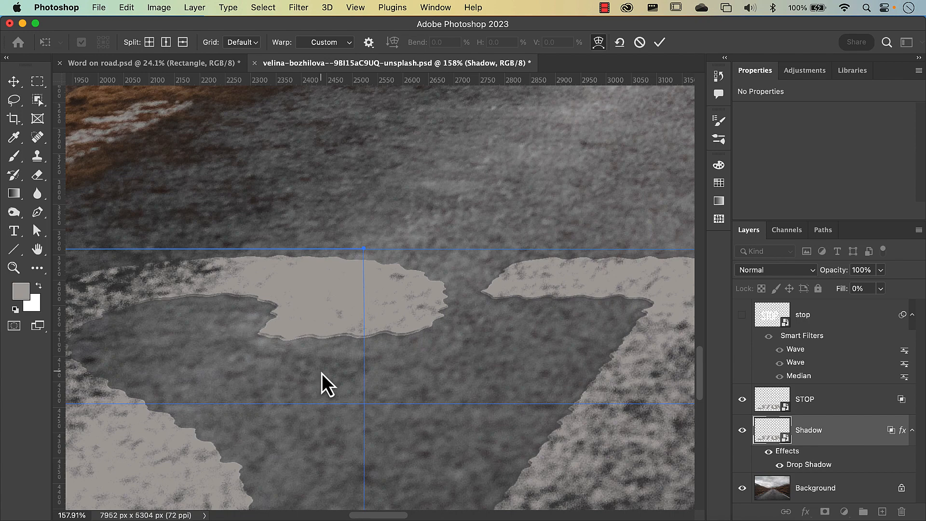
pyautogui.moveTo(322, 373); pyautogui.dragTo(334, 367)
pyautogui.moveTo(339, 367); pyautogui.dragTo(329, 369)
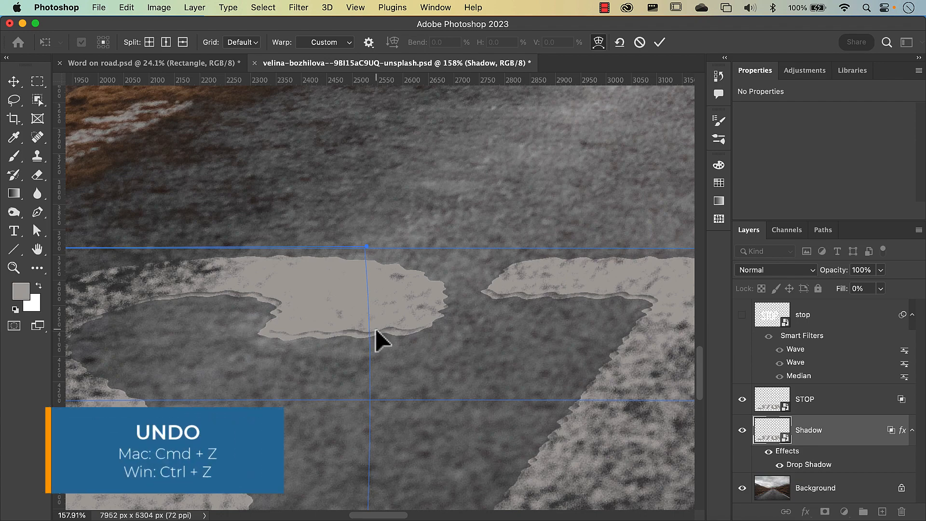
pyautogui.press('super+z')
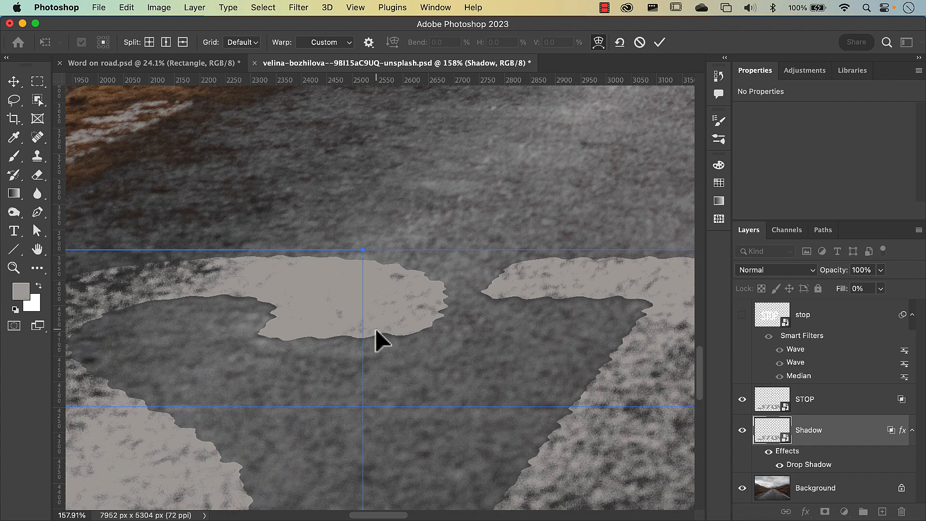
# Split the warp grid crosswise just below the upper tip of the S and nudge the shadow out from its edge.
pyautogui.keyDown('alt'); pyautogui.click(385, 317); pyautogui.keyUp('alt')
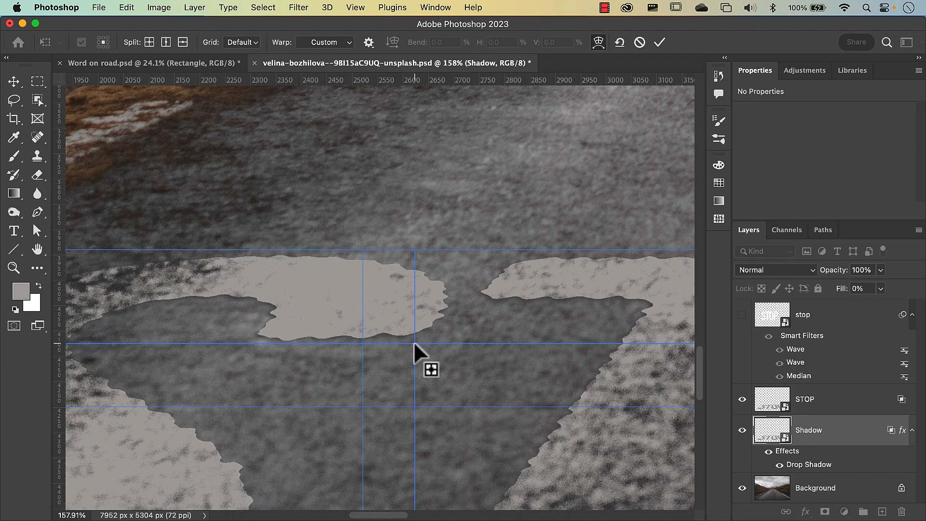
pyautogui.click(414, 343)
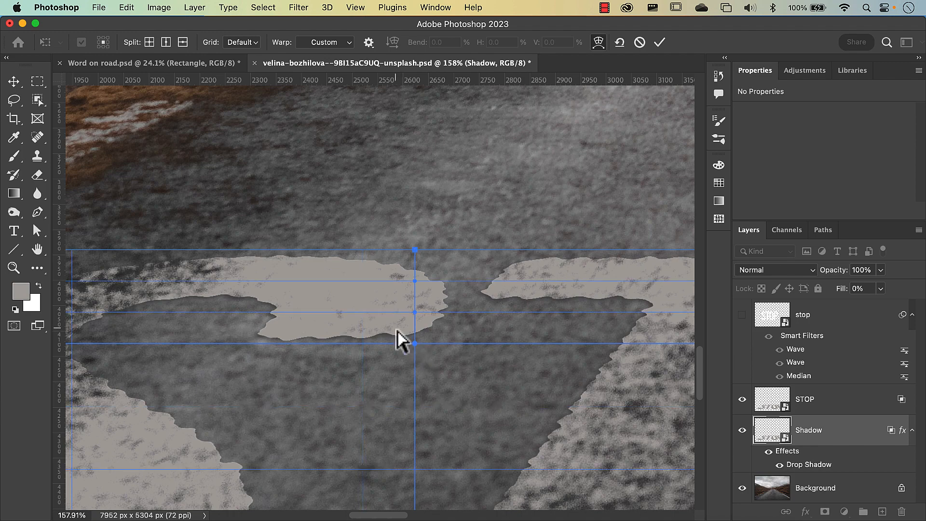
pyautogui.click(385, 327)
pyautogui.moveTo(385, 327); pyautogui.dragTo(388, 329)
# Add horizontal warp splits through the lower part of the S's upper tip and just below the T's crossbar.
pyautogui.press('alt')
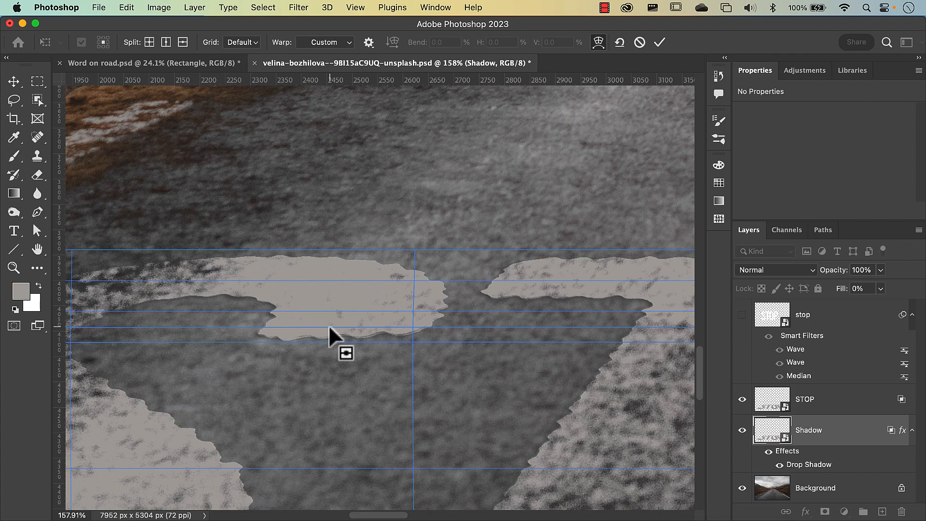
pyautogui.keyDown('alt'); pyautogui.click(329, 326); pyautogui.keyUp('alt')
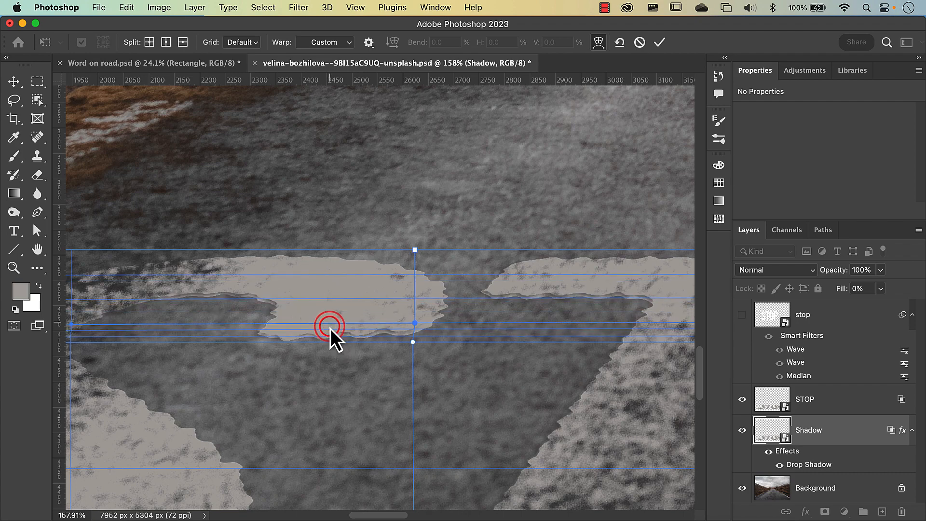
pyautogui.keyDown('alt'); pyautogui.click(582, 310); pyautogui.keyUp('alt')
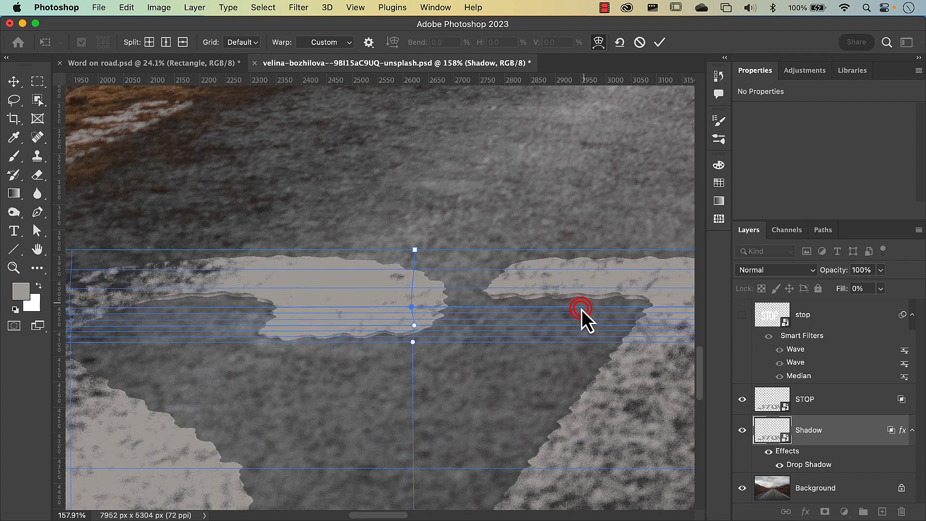
# Split the warp grid vertically through the T's crossbar and nudge the shadow out from its lower edge.
pyautogui.keyDown('alt'); pyautogui.click(562, 252); pyautogui.keyUp('alt')
pyautogui.moveTo(563, 280); pyautogui.dragTo(527, 299)
pyautogui.click(639, 298)
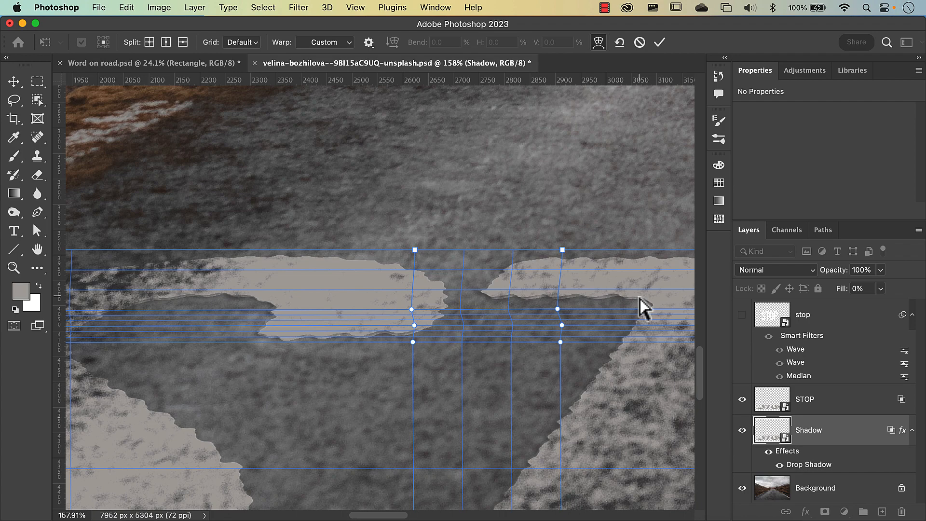
pyautogui.moveTo(639, 298); pyautogui.dragTo(601, 152)
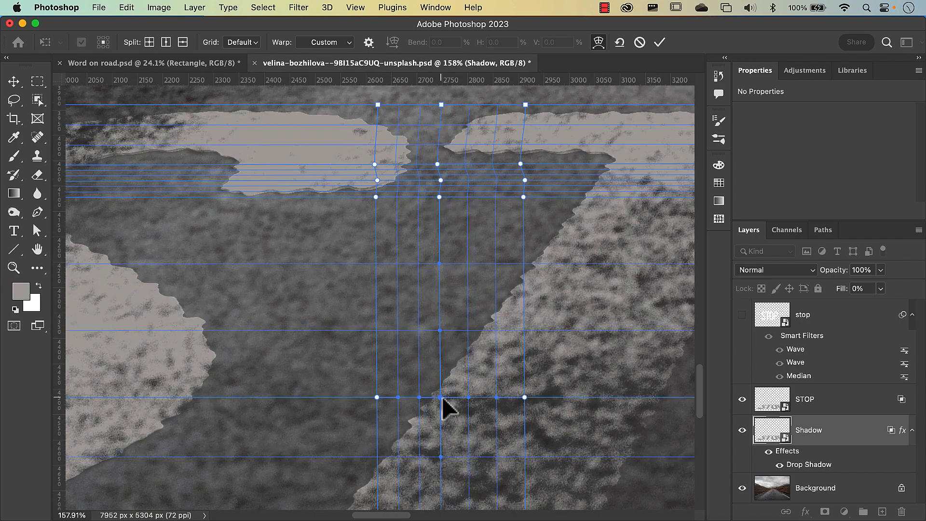
# Add further warp splits along the T's stem and adjust the shadow against the stem's edge.
pyautogui.keyDown('alt'); pyautogui.click(443, 399); pyautogui.keyUp('alt')
pyautogui.moveTo(211, 383); pyautogui.dragTo(685, 282)
pyautogui.keyDown('alt'); pyautogui.click(455, 422); pyautogui.keyUp('alt')
pyautogui.moveTo(504, 261)
pyautogui.mouseDown()
pyautogui.moveTo(489, 346)
pyautogui.moveTo(512, 246)
pyautogui.mouseUp()
pyautogui.keyDown('alt'); pyautogui.click(502, 250); pyautogui.keyUp('alt')
pyautogui.moveTo(512, 246); pyautogui.dragTo(395, 389)
# Nudge warp grid points along the T's far end and the O's near side to offset the shadow there.
pyautogui.moveTo(633, 265); pyautogui.dragTo(454, 273)
pyautogui.moveTo(687, 316); pyautogui.dragTo(155, 206)
pyautogui.moveTo(466, 351); pyautogui.dragTo(491, 212)
pyautogui.moveTo(350, 428); pyautogui.dragTo(346, 420)
pyautogui.moveTo(178, 415); pyautogui.dragTo(184, 400)
pyautogui.moveTo(641, 144); pyautogui.dragTo(152, 310)
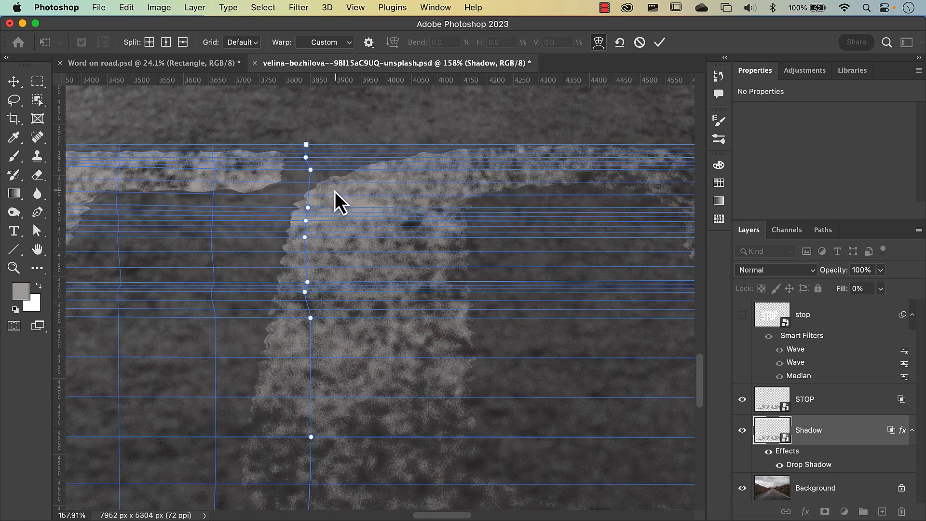
# Split the warp grid by the P's stem and nudge the shadow between the O and the P.
pyautogui.hscroll(10, 428, 341)
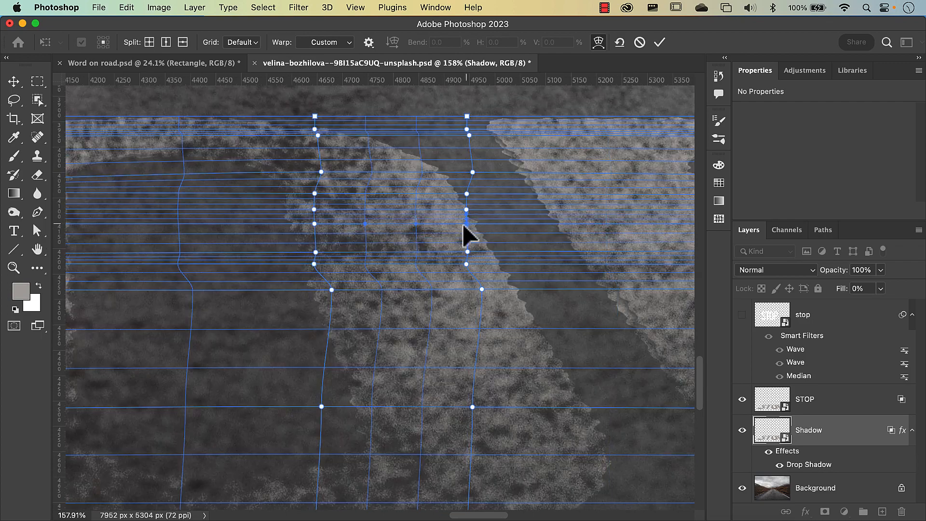
pyautogui.keyDown('alt'); pyautogui.click(548, 384); pyautogui.keyUp('alt')
pyautogui.moveTo(553, 435); pyautogui.dragTo(549, 428)
pyautogui.hscroll(10, 427, 415)
pyautogui.scroll(3, 427, 415)
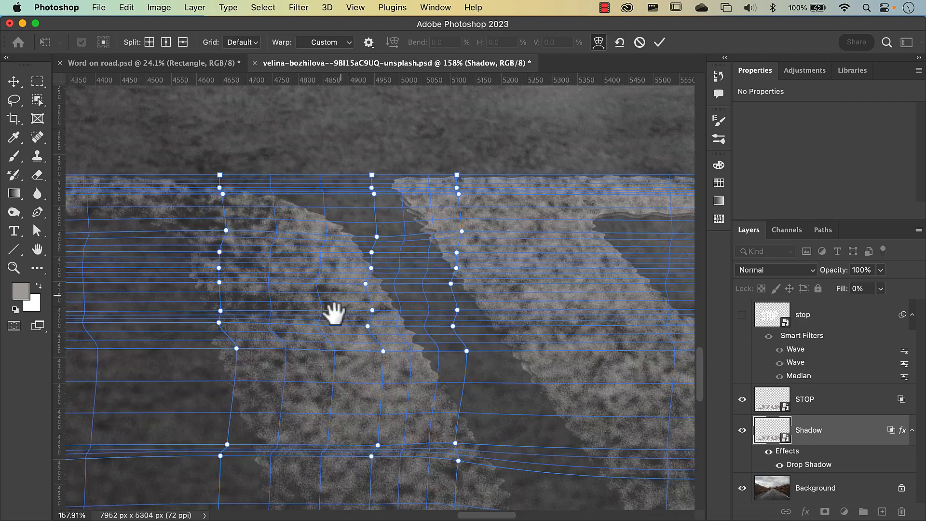
# Add a warp split by the O's outer edge, nudge the shadow out around the O and P, and commit the warp.
pyautogui.keyDown('alt'); pyautogui.click(335, 282); pyautogui.keyUp('alt')
pyautogui.moveTo(449, 360); pyautogui.dragTo(287, 222)
pyautogui.moveTo(432, 461); pyautogui.dragTo(310, 444)
pyautogui.moveTo(498, 221); pyautogui.dragTo(426, 247)
pyautogui.scroll(5, 426, 247)
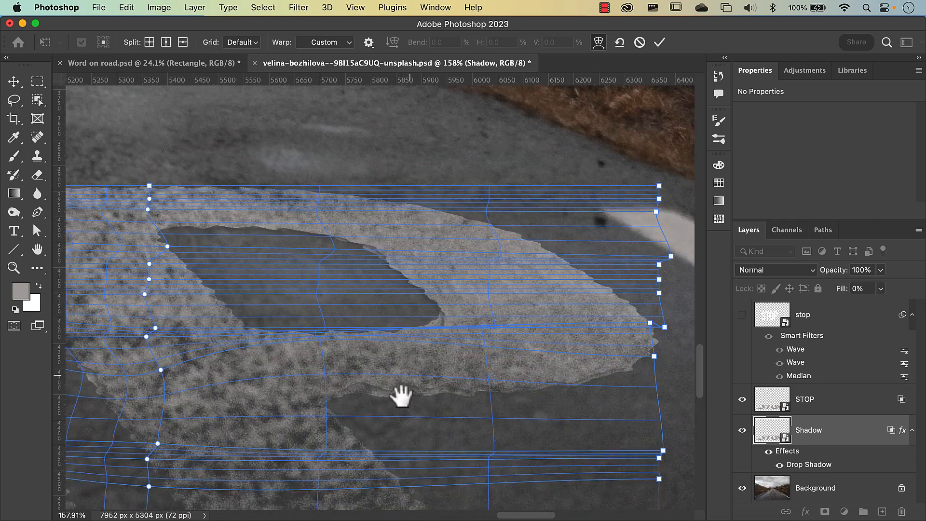
pyautogui.moveTo(401, 395); pyautogui.dragTo(385, 92)
pyautogui.press('super+0')
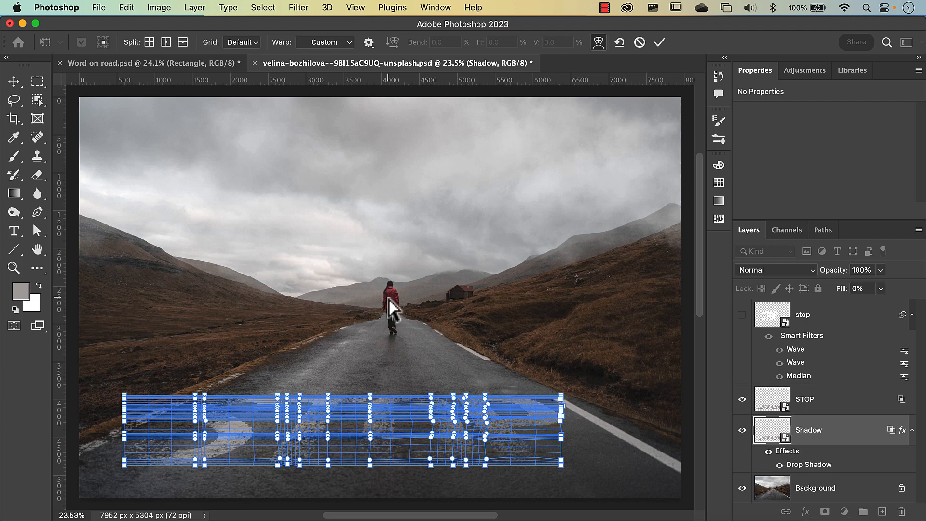
pyautogui.click(659, 43)
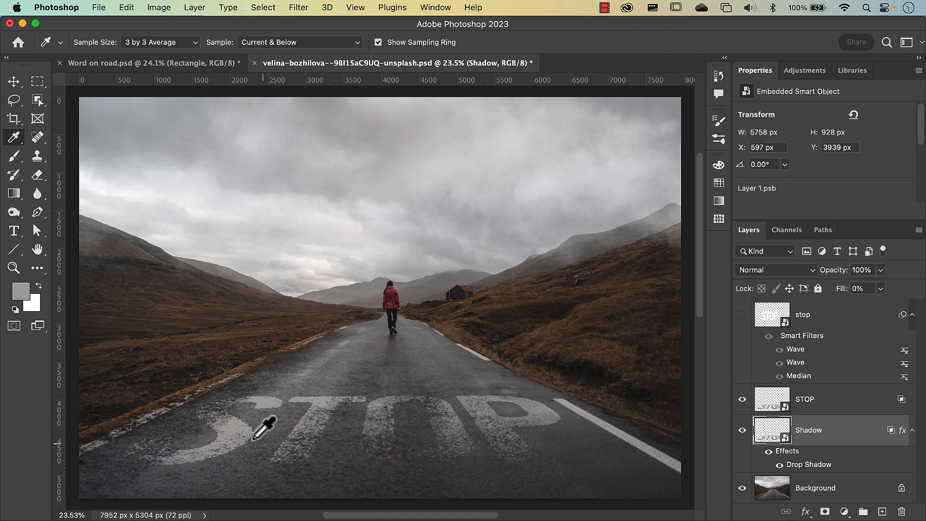
# Reopen the Shadow layer's warp to review its grid across the whole word, and close the transform.
pyautogui.scroll(10, 255, 437)
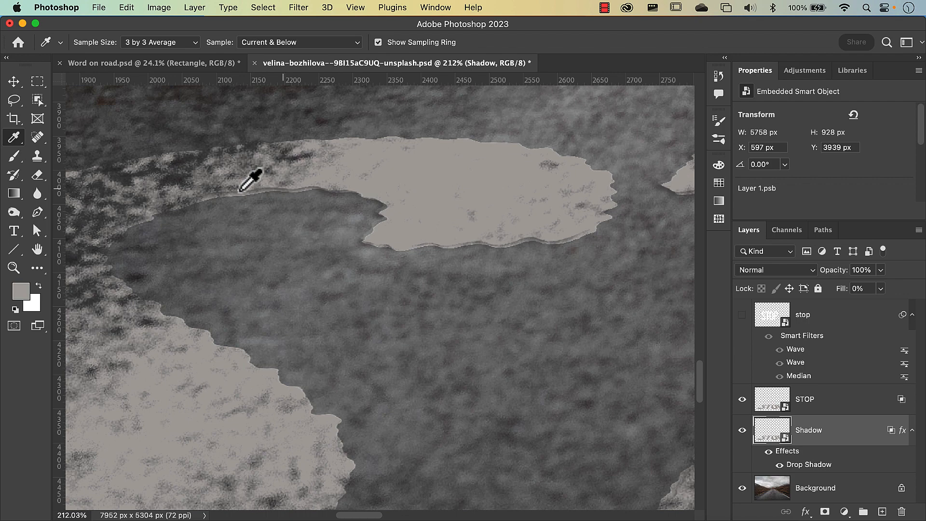
pyautogui.click(835, 434)
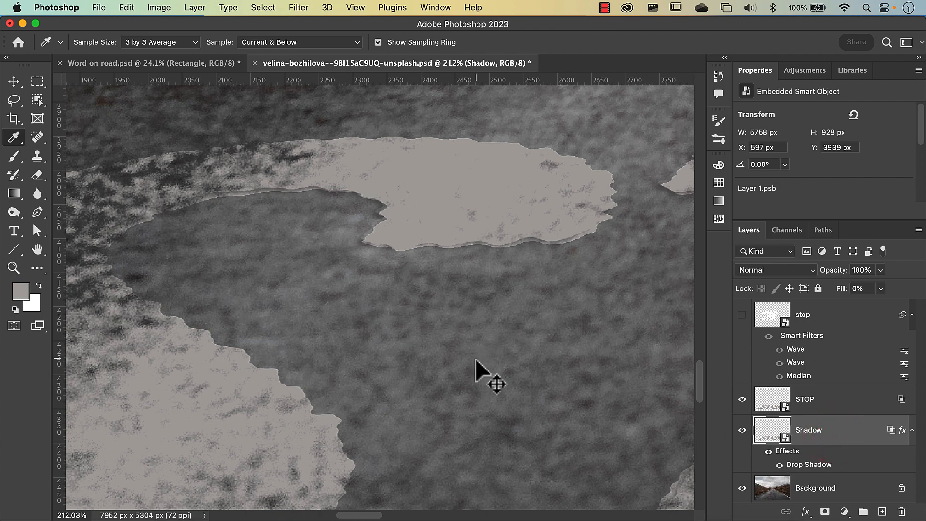
pyautogui.press('super+t')
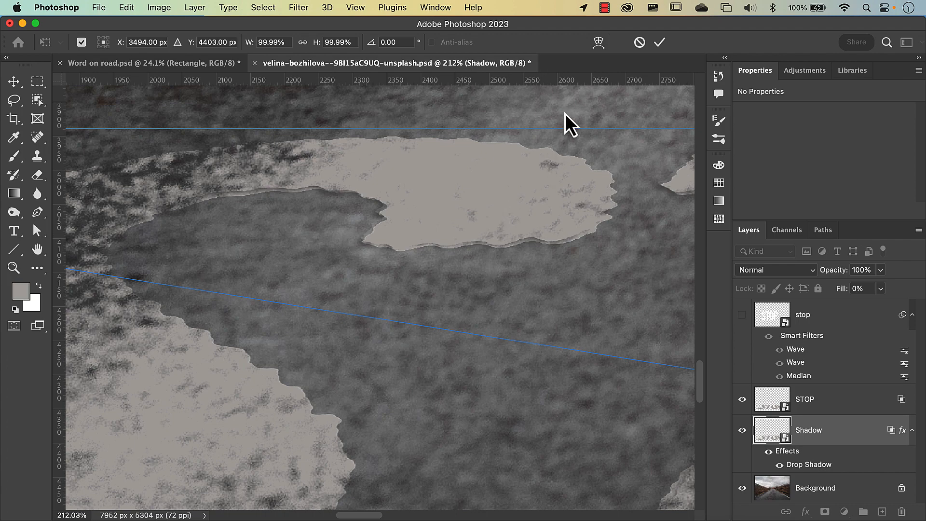
pyautogui.click(599, 44)
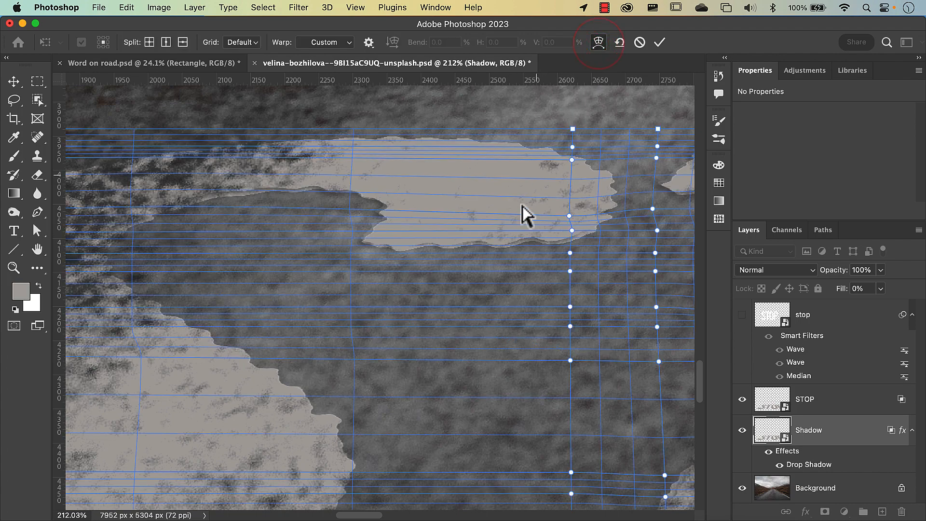
pyautogui.scroll(-10, 498, 295)
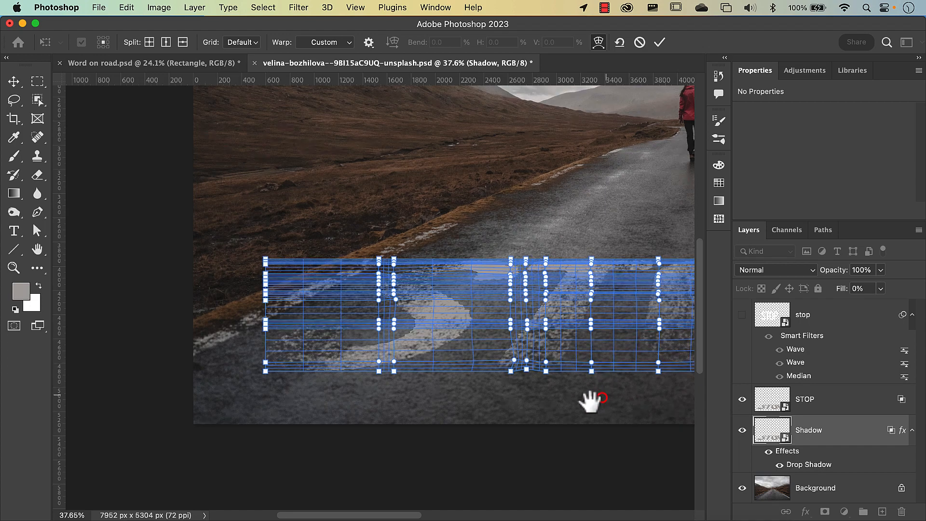
pyautogui.moveTo(589, 397); pyautogui.dragTo(446, 392)
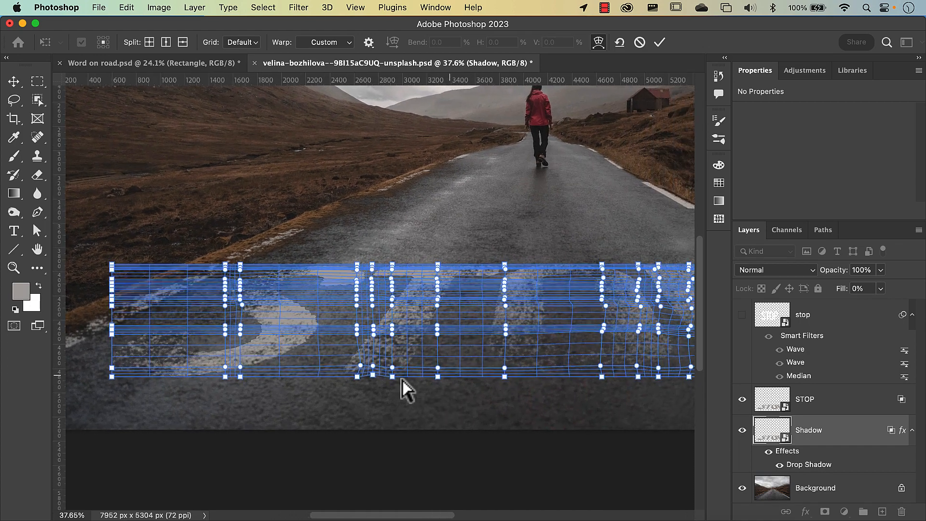
pyautogui.moveTo(616, 392); pyautogui.dragTo(553, 399)
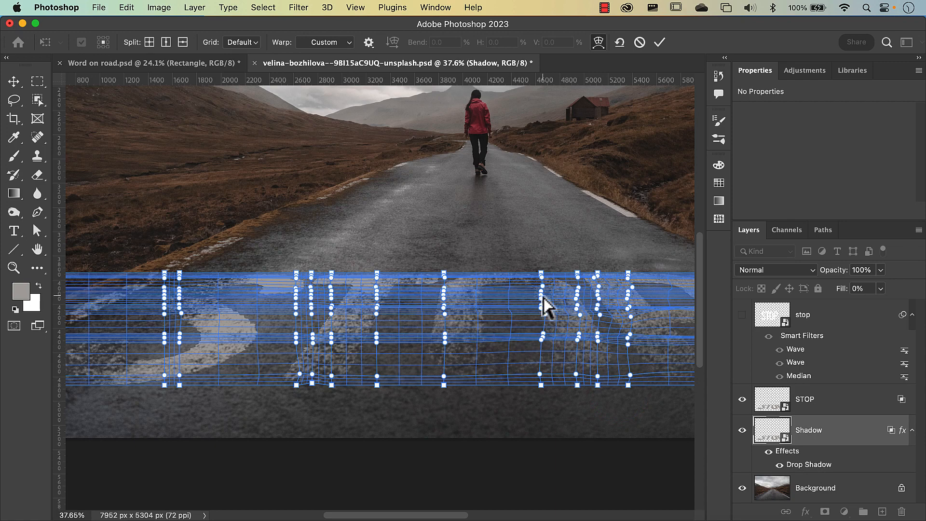
pyautogui.press('Return')
pyautogui.click(659, 42)
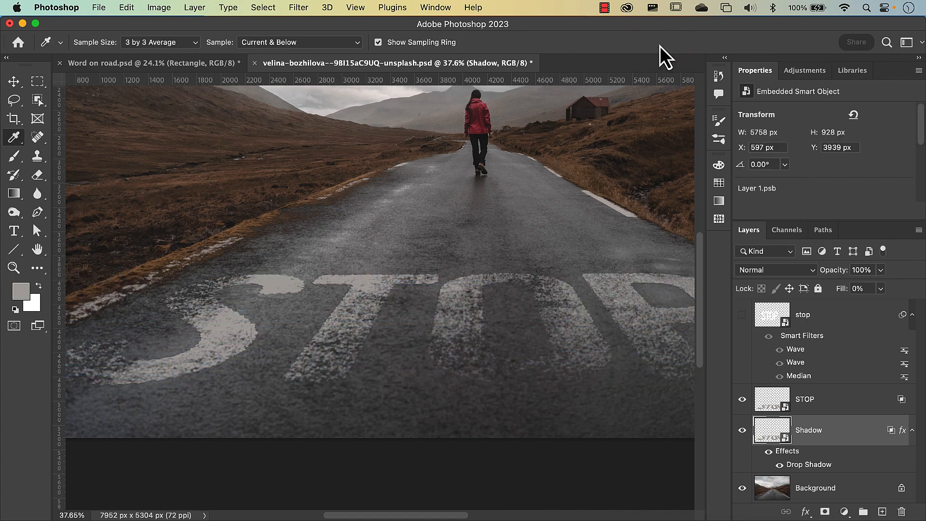
# Start a Tilt-Shift blur from the Blur Gallery on the STOP layer.
pyautogui.press('super+0')
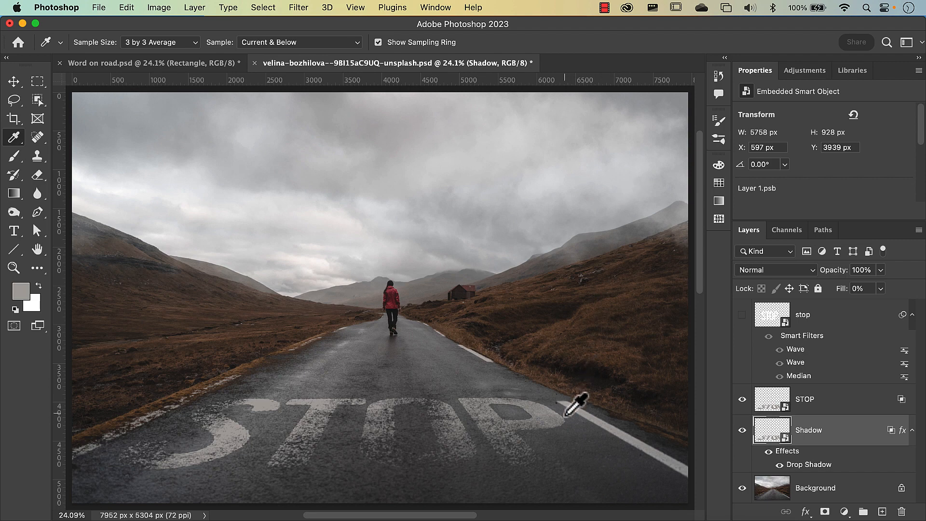
pyautogui.scroll(5, 567, 414)
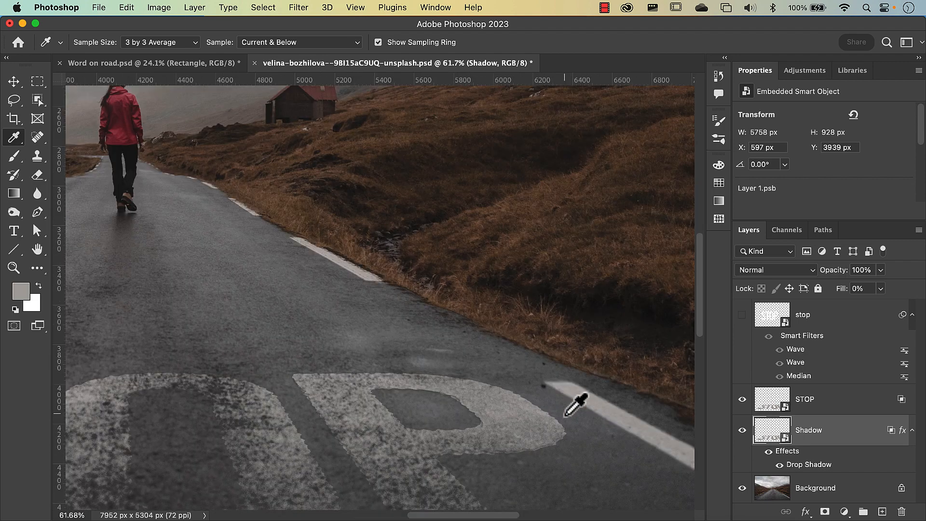
pyautogui.scroll(3, 567, 414)
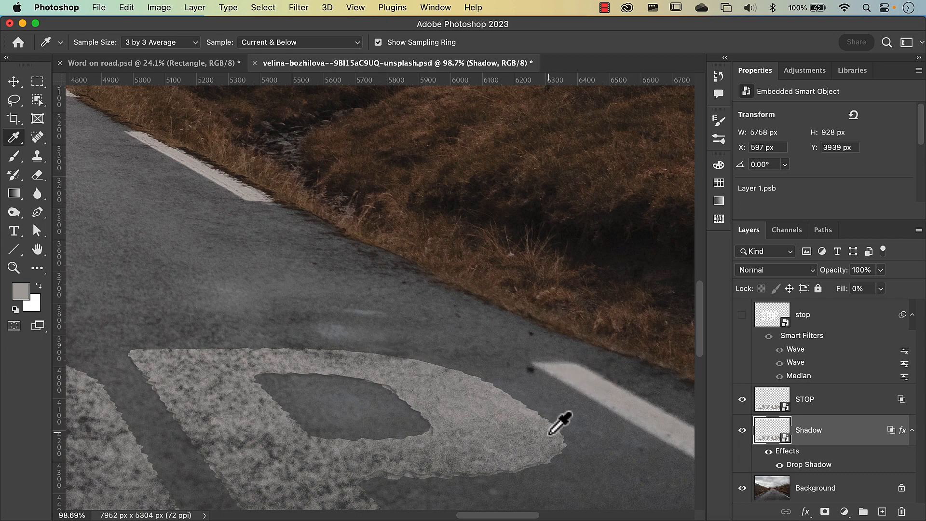
pyautogui.press('super+0')
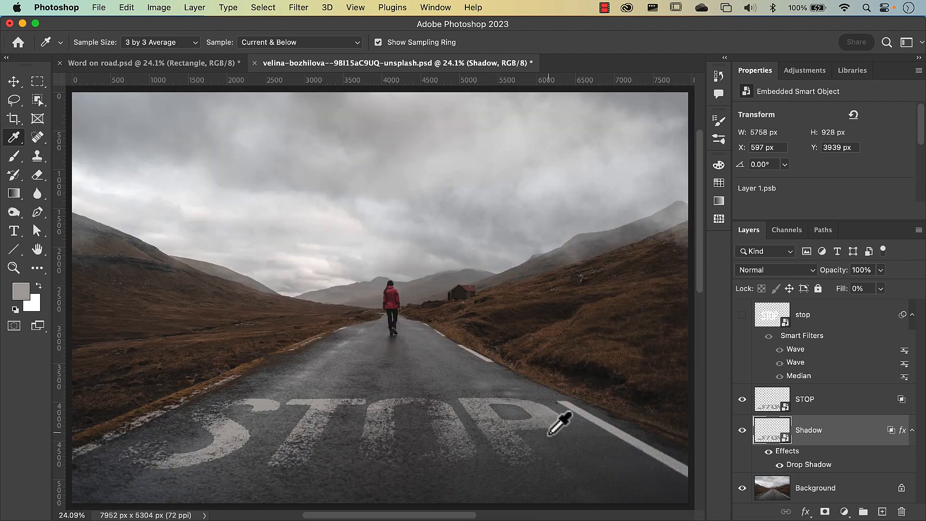
pyautogui.click(828, 405)
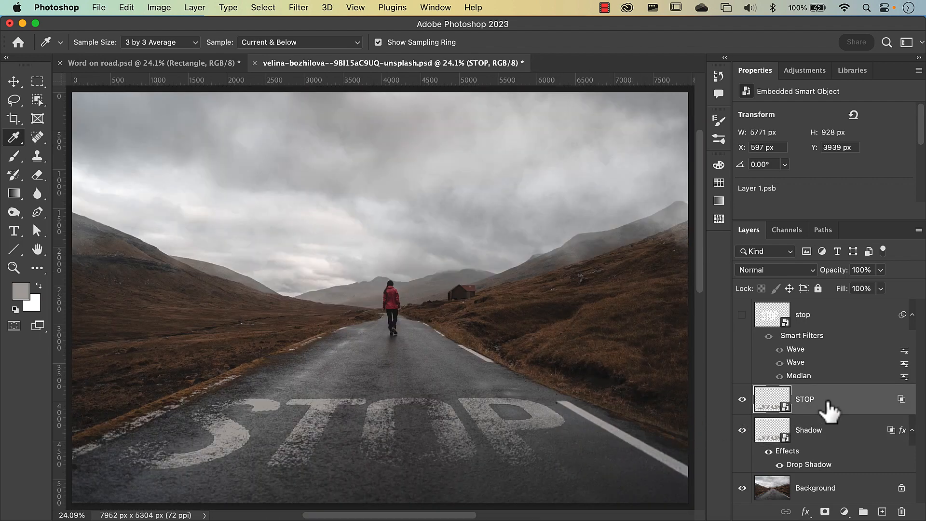
pyautogui.click(299, 8)
pyautogui.moveTo(325, 189)
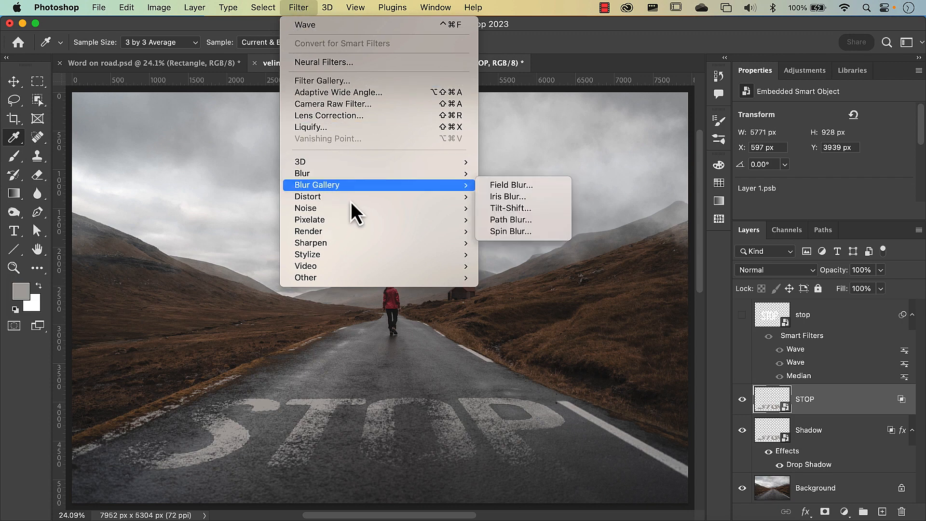
pyautogui.click(506, 208)
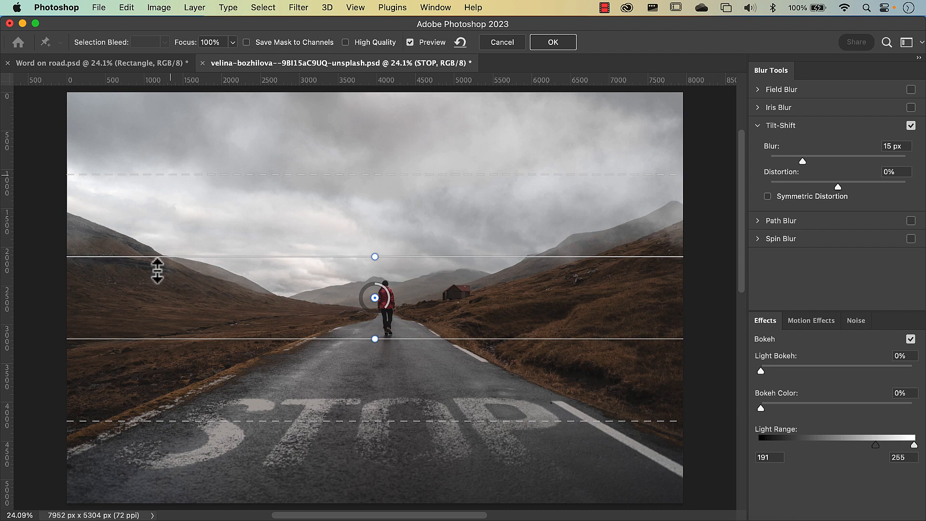
# Narrow the Tilt-Shift transition zone, move the focus area below the lettering past the photo's edge, and apply the 15 px blur.
pyautogui.moveTo(151, 419); pyautogui.dragTo(160, 368)
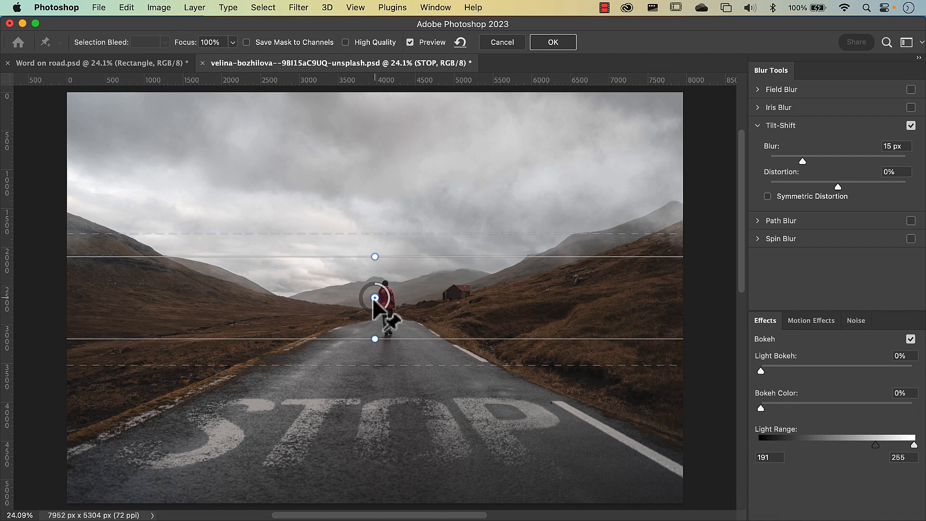
pyautogui.moveTo(375, 298); pyautogui.dragTo(376, 484)
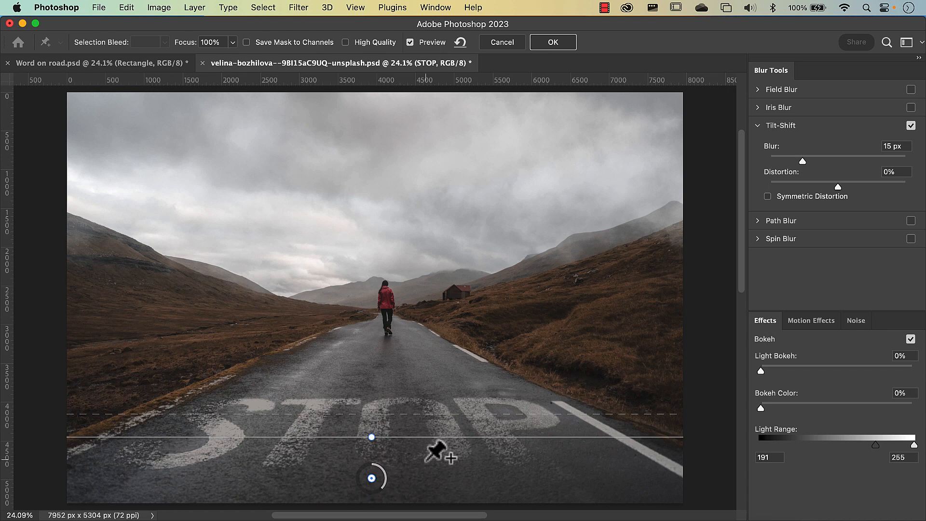
pyautogui.scroll(-5, 428, 444)
pyautogui.moveTo(384, 376); pyautogui.dragTo(386, 435)
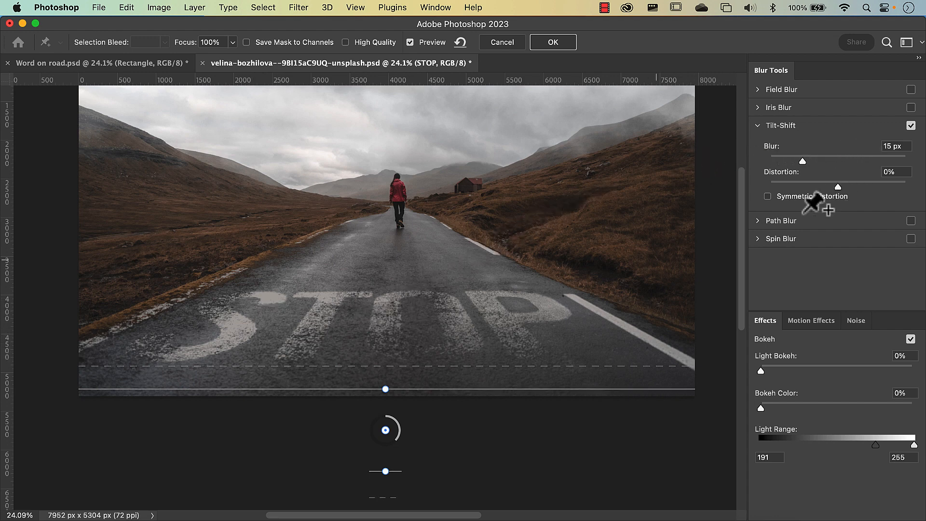
pyautogui.scroll(10, 586, 296)
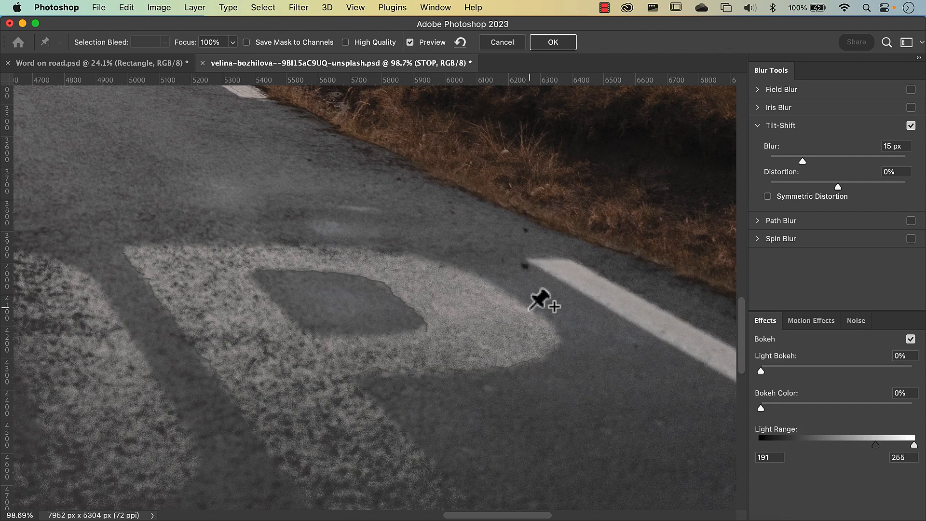
pyautogui.click(802, 163)
pyautogui.click(551, 42)
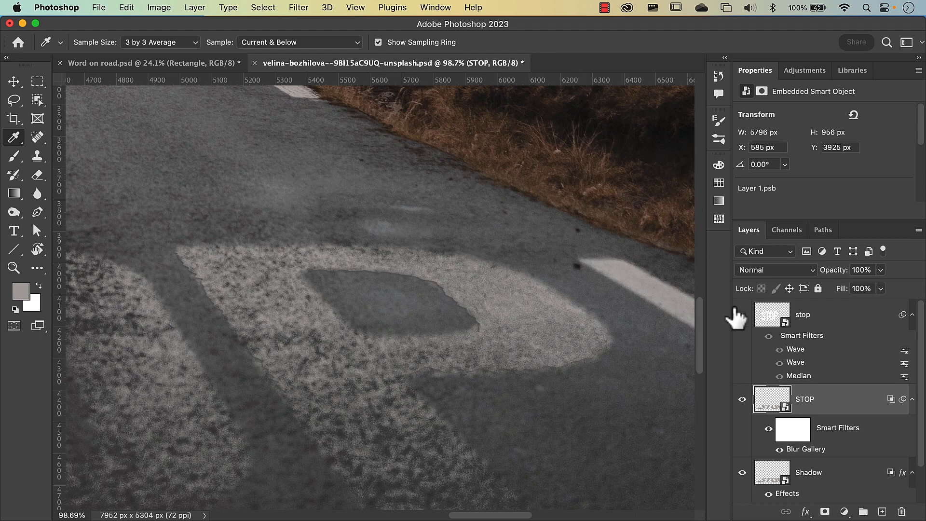
# Toggle the STOP layer's smart filters off and back on, and examine the blurred edges of the P and S.
pyautogui.click(769, 429)
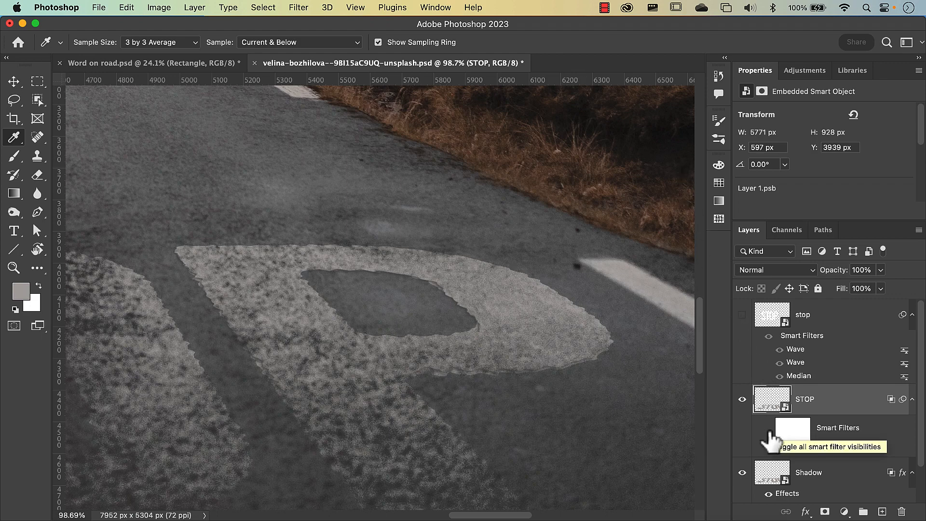
pyautogui.click(769, 428)
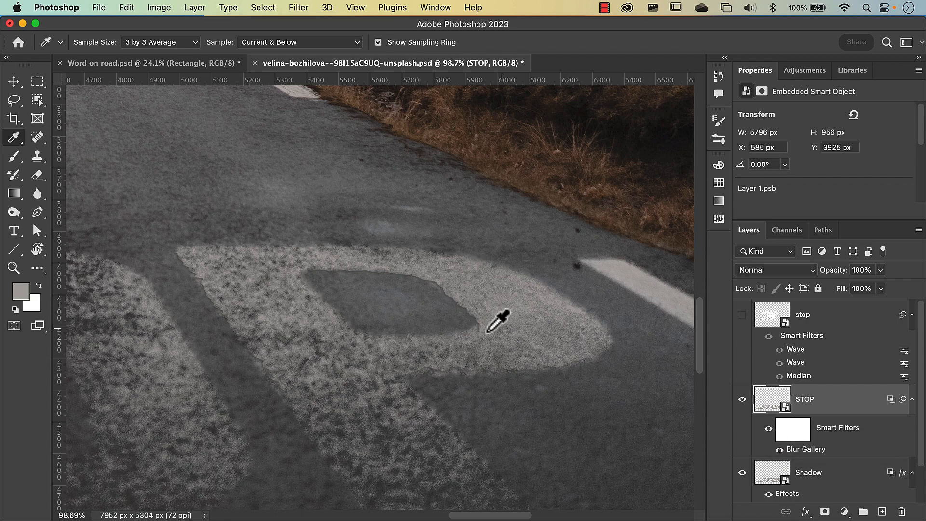
pyautogui.scroll(5, 474, 327)
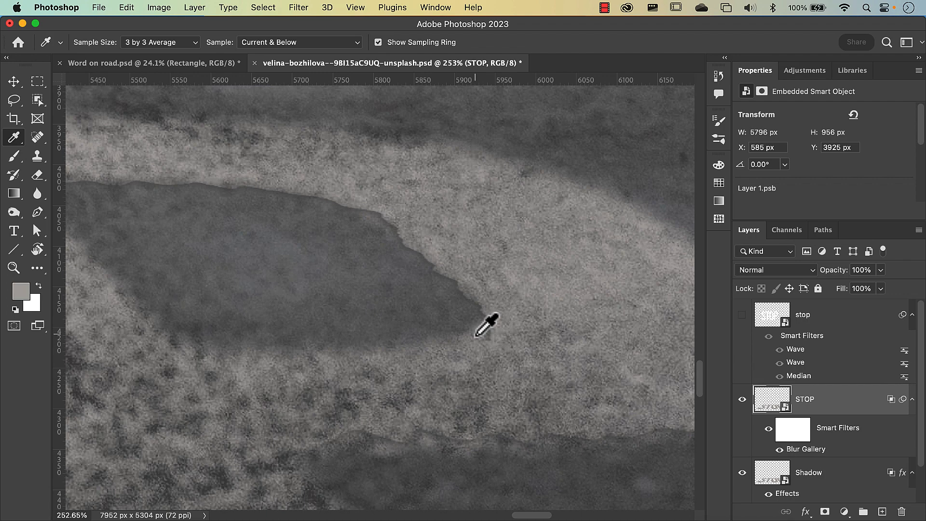
pyautogui.press('super+0')
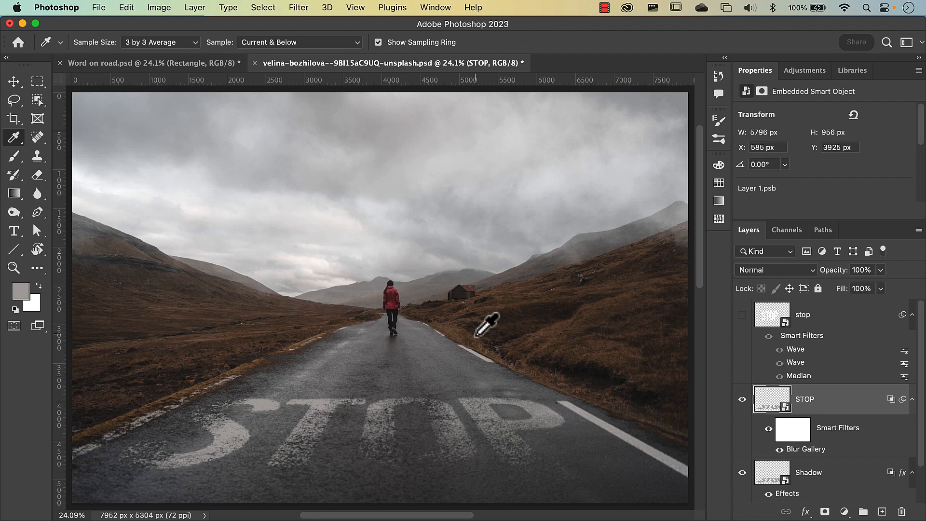
pyautogui.scroll(5, 220, 438)
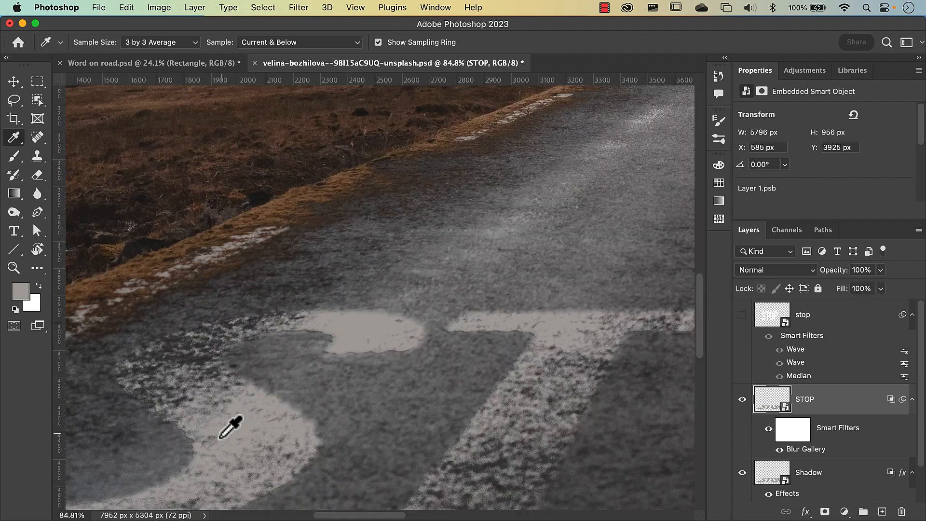
pyautogui.scroll(3, 221, 438)
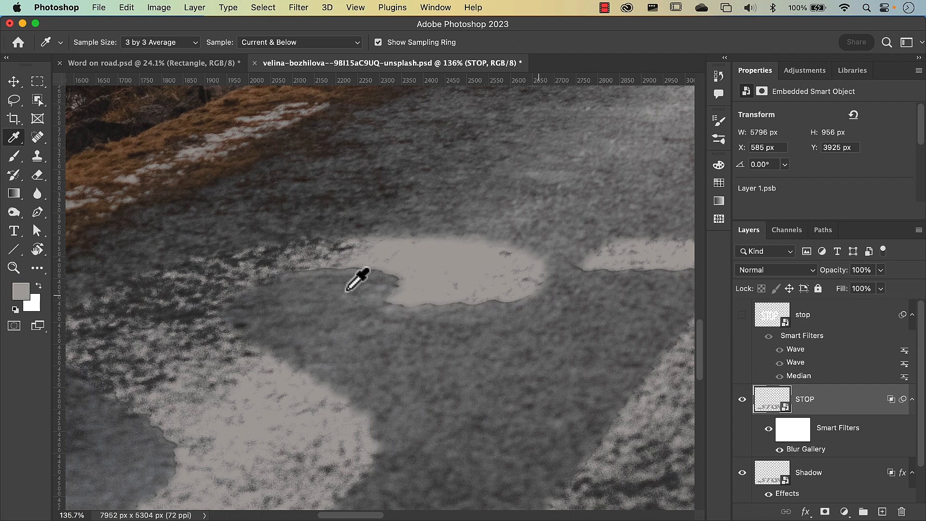
pyautogui.press('super+0')
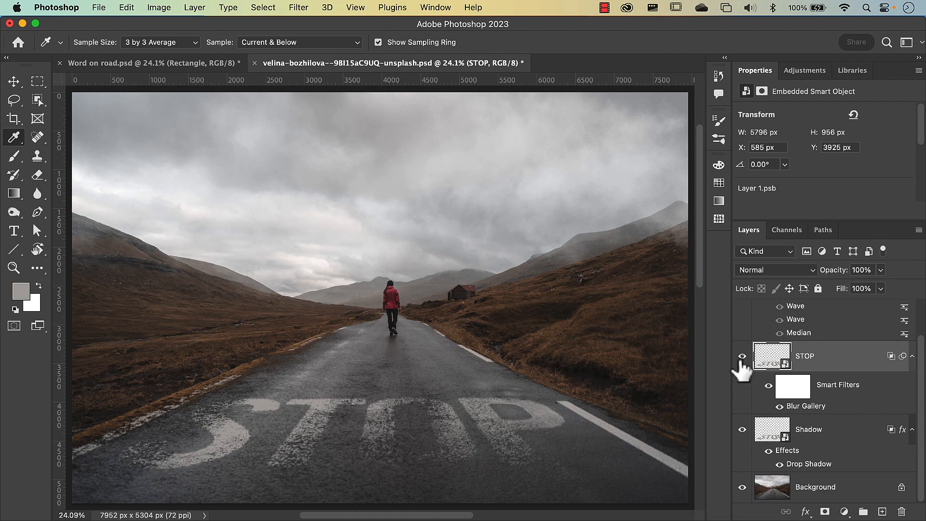
# Hide the STOP and Shadow layers to view the bare road, and show the original flat stop layer for comparison.
pyautogui.click(741, 357)
pyautogui.click(742, 431)
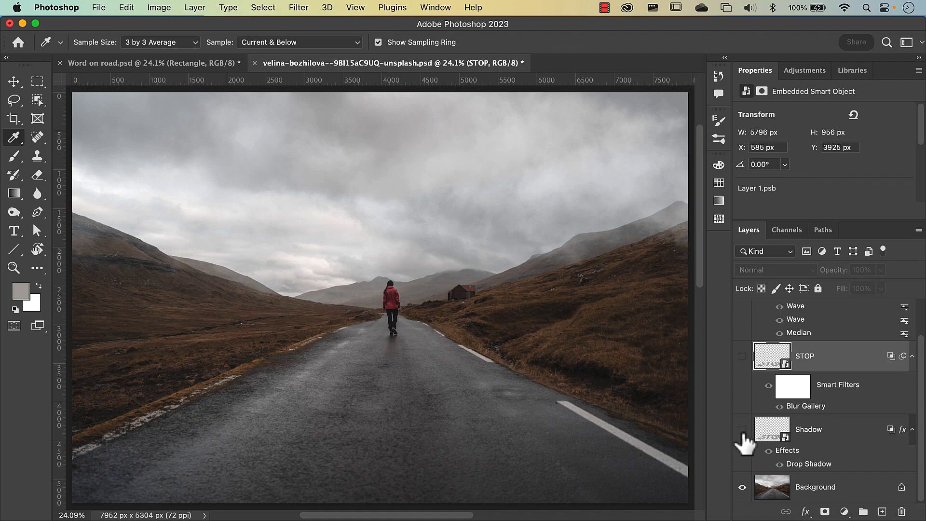
pyautogui.scroll(2, 743, 442)
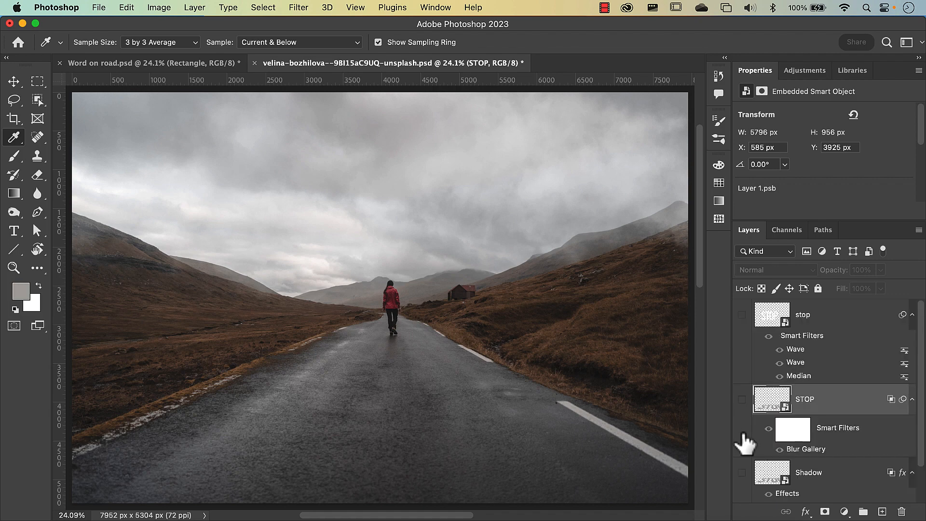
pyautogui.click(742, 315)
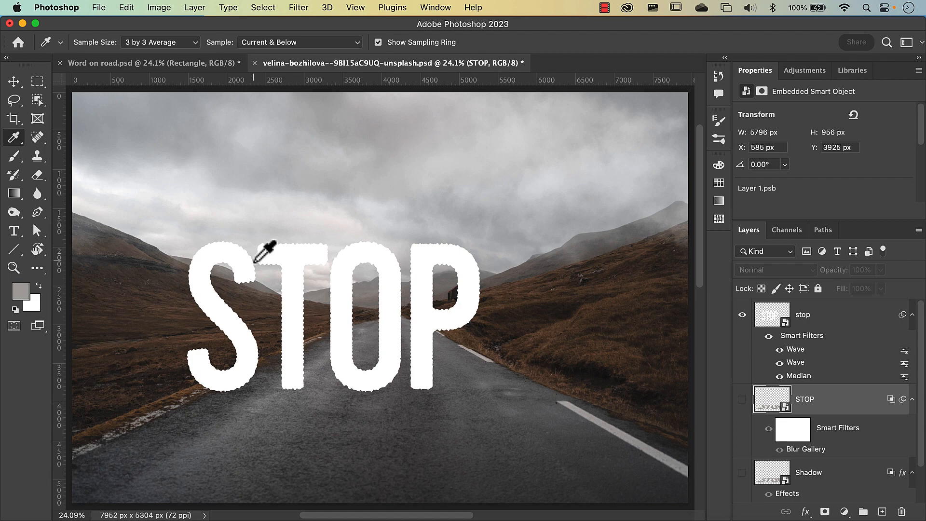
# Hide the original stop layer, restore the STOP and Shadow layers, and inspect the painted edges of the S up close.
pyautogui.click(743, 314)
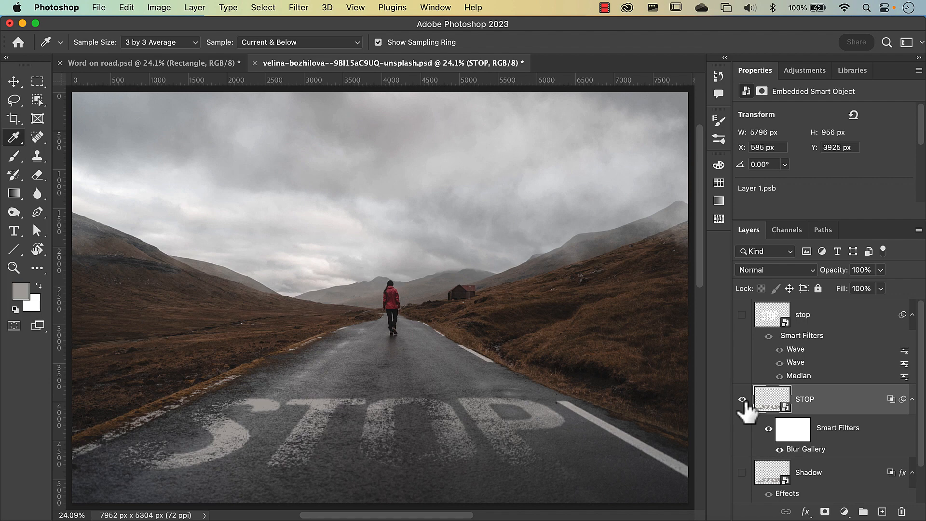
pyautogui.click(742, 473)
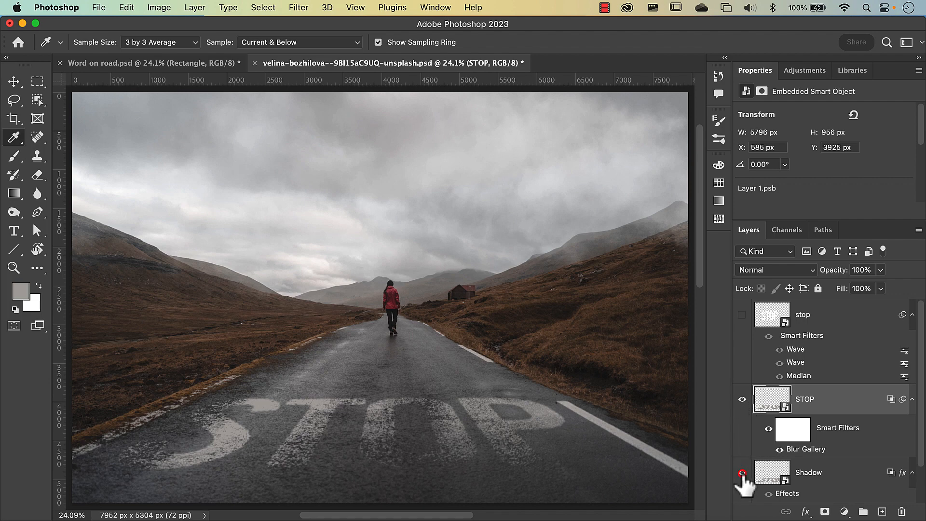
pyautogui.scroll(10, 268, 404)
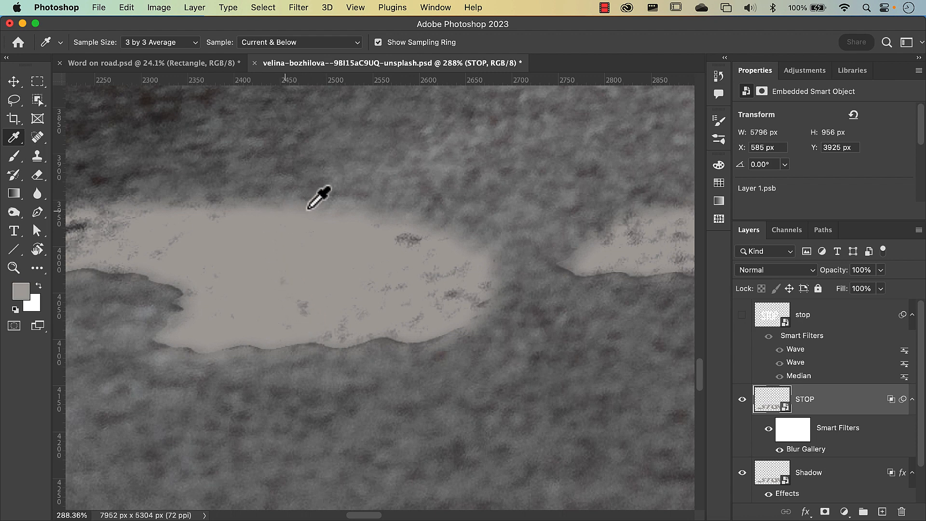
pyautogui.press('super+0')
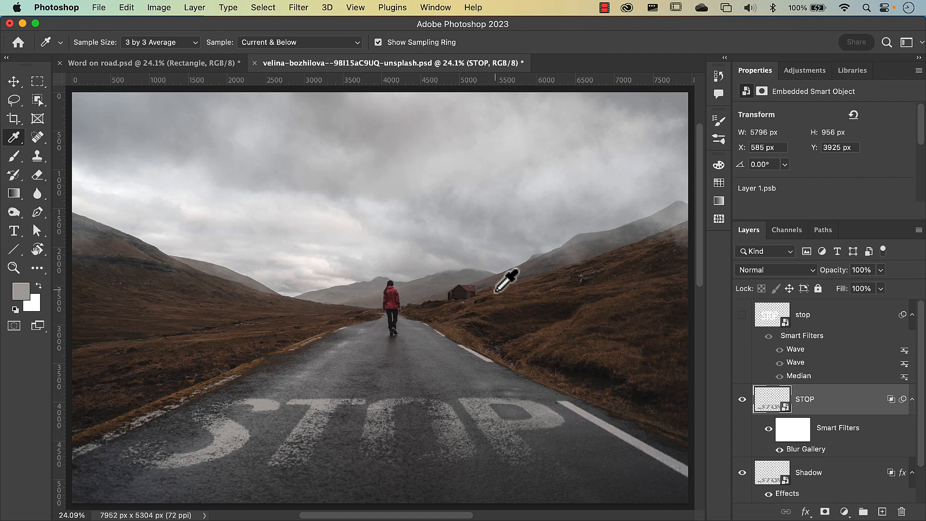
# Examine the finished lettering's edges in Word on road.psd and the Shadow layer's warp grid around the S and T.
pyautogui.hotkey('ctrl', 'Tab')
pyautogui.hscroll(5, 472, 233)
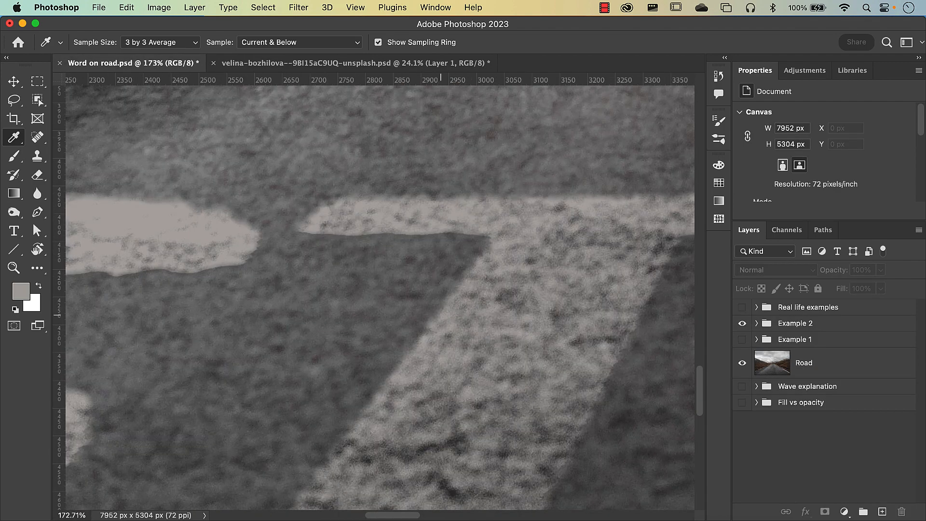
pyautogui.hscroll(10, 440, 315)
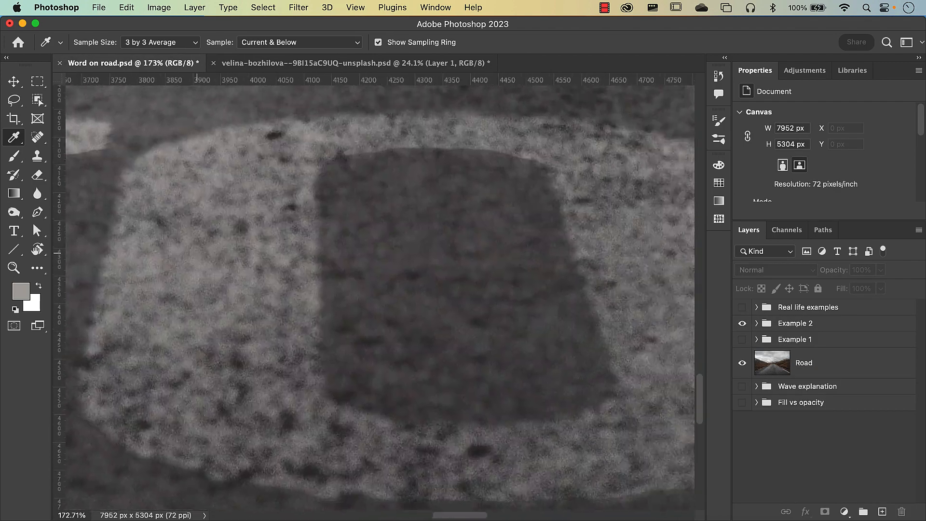
pyautogui.hscroll(8, 374, 293)
pyautogui.hscroll(4, 374, 292)
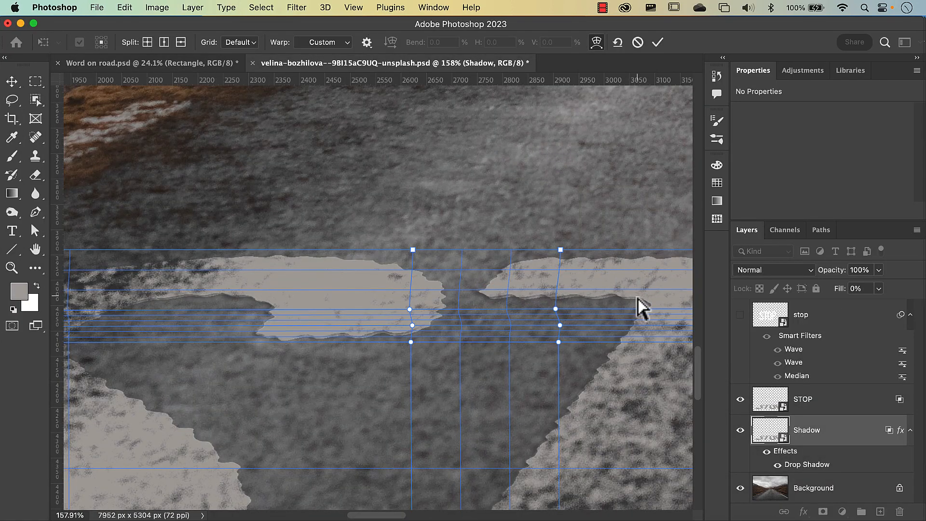
pyautogui.scroll(-3, 531, 289)
pyautogui.hscroll(-12, 598, 338)
pyautogui.scroll(-2, 598, 338)
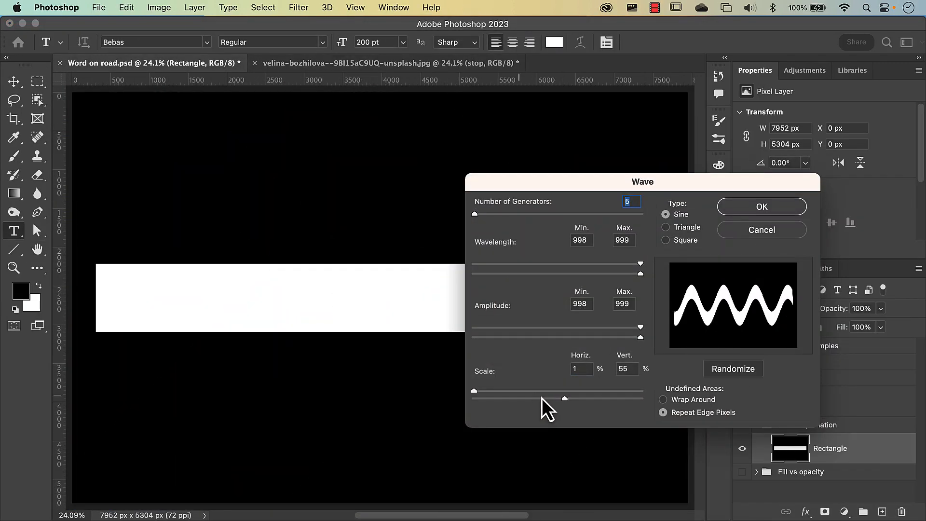
# Raise the Wave filter's vertical scale to its maximum and set the number of generators to 1 for the white rectangle.
pyautogui.moveTo(565, 398); pyautogui.dragTo(656, 401)
pyautogui.doubleClick(629, 203)
pyautogui.write('1')
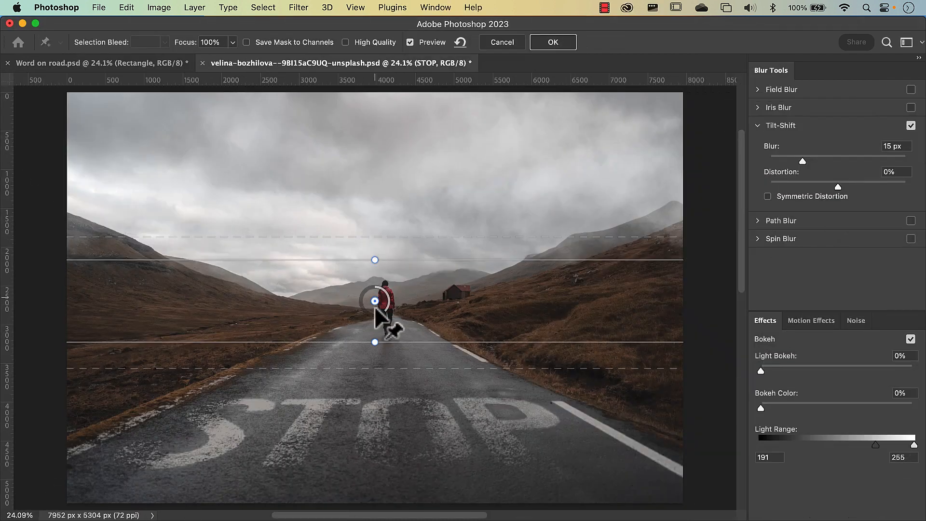
# Move the Tilt-Shift focus area from the walking figure down the road to just below the STOP lettering.
pyautogui.moveTo(375, 299); pyautogui.dragTo(372, 477)
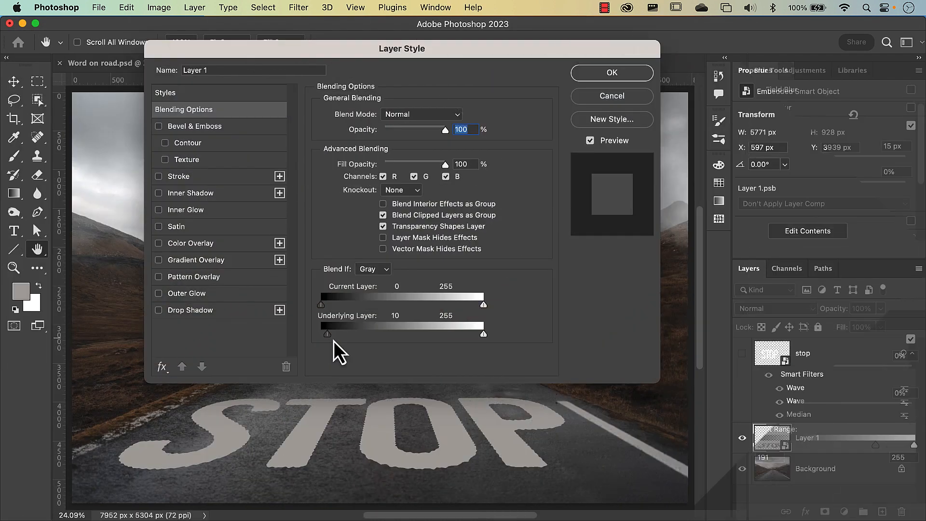
# Set the Blend If black point of Layer 1's Underlying Layer range to 76.
pyautogui.moveTo(333, 341); pyautogui.dragTo(369, 343)
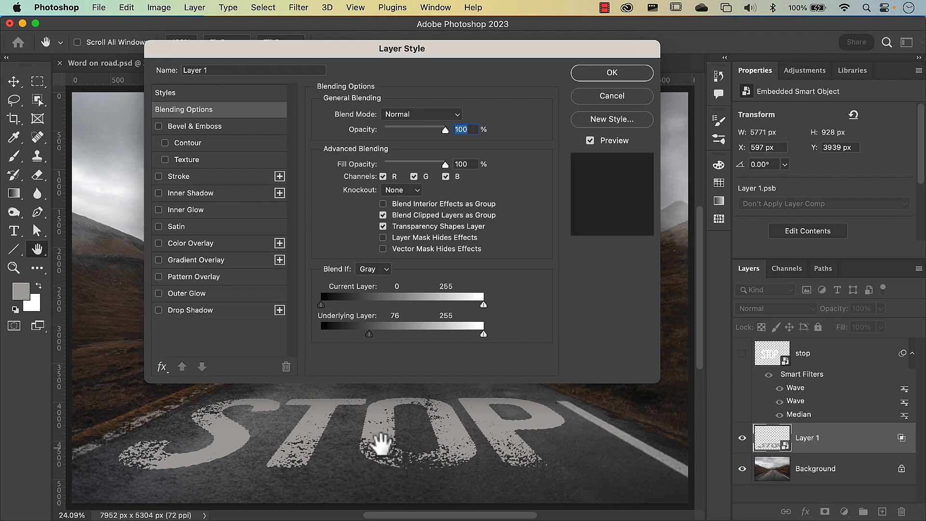